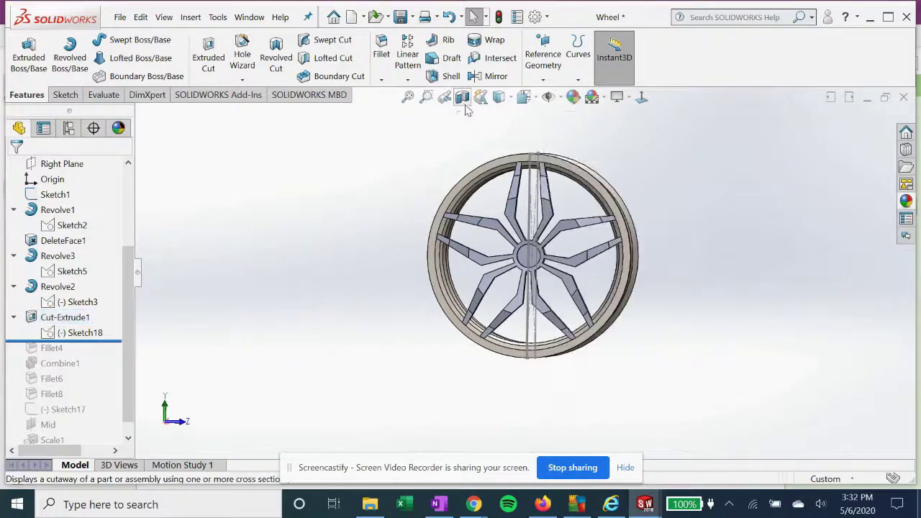
- Open the definition of the wheel's Cut-Extrude1 to examine how the spoke openings are cut, and close it
middle_drag(520, 183, 515, 212)
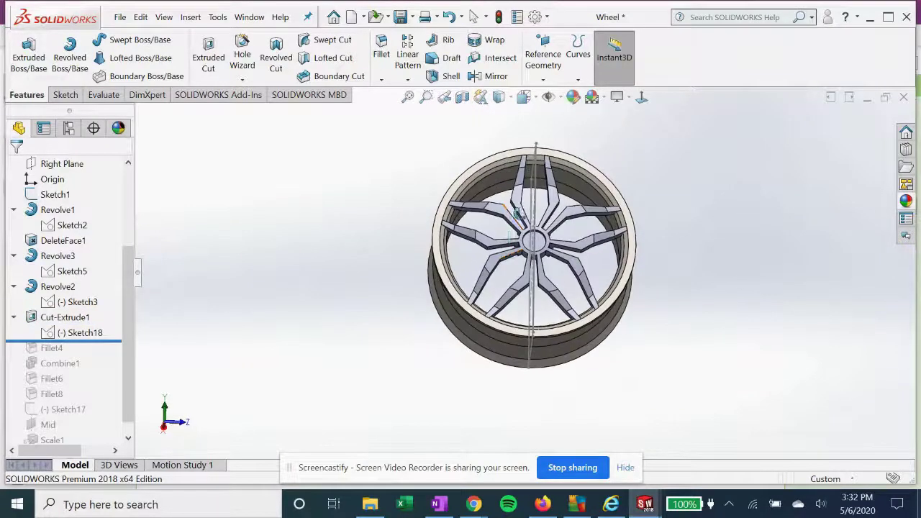
click(65, 317)
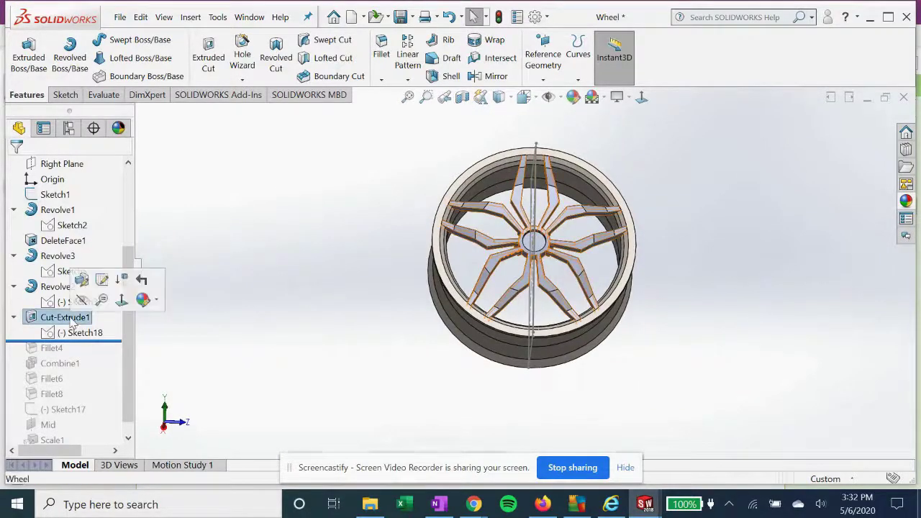
click(101, 280)
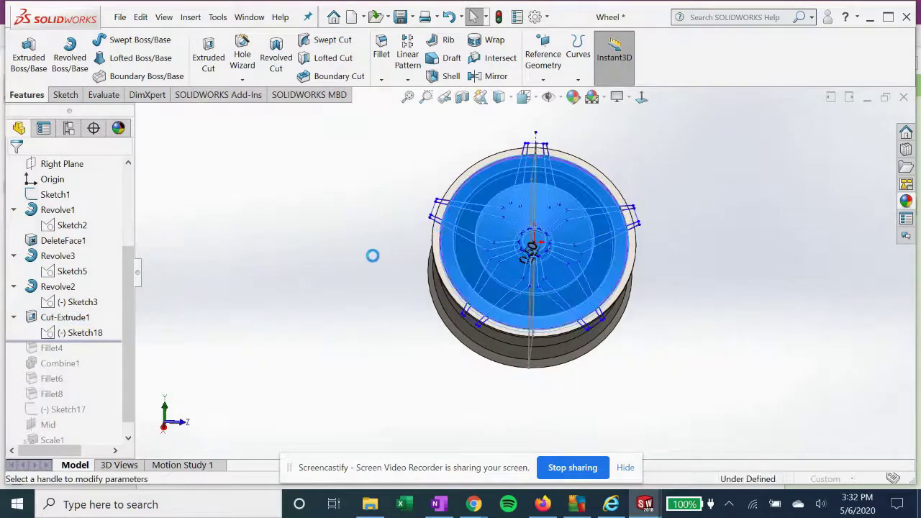
middle_drag(359, 242, 264, 303)
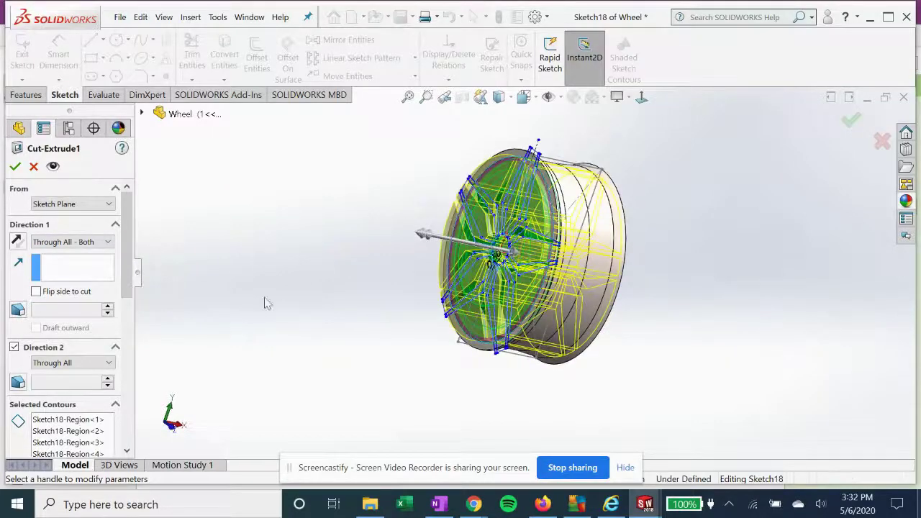
middle_drag(502, 234, 480, 250)
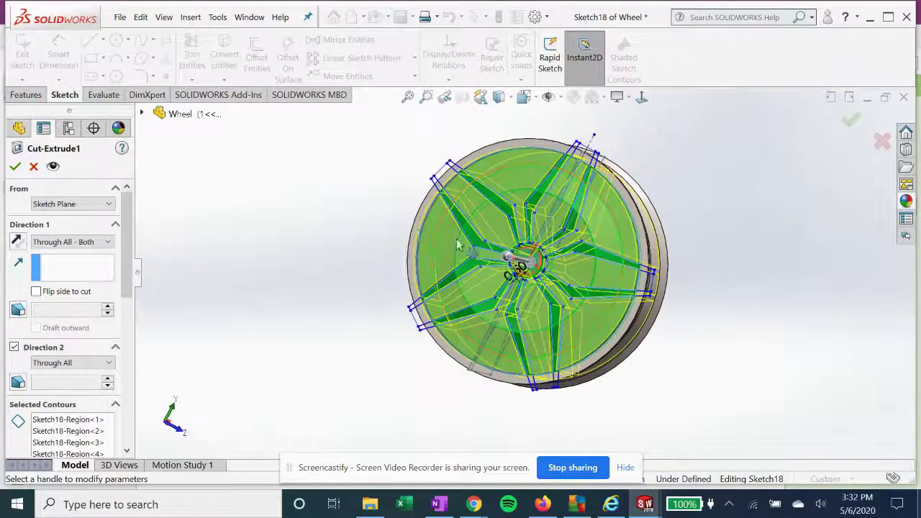
click(15, 167)
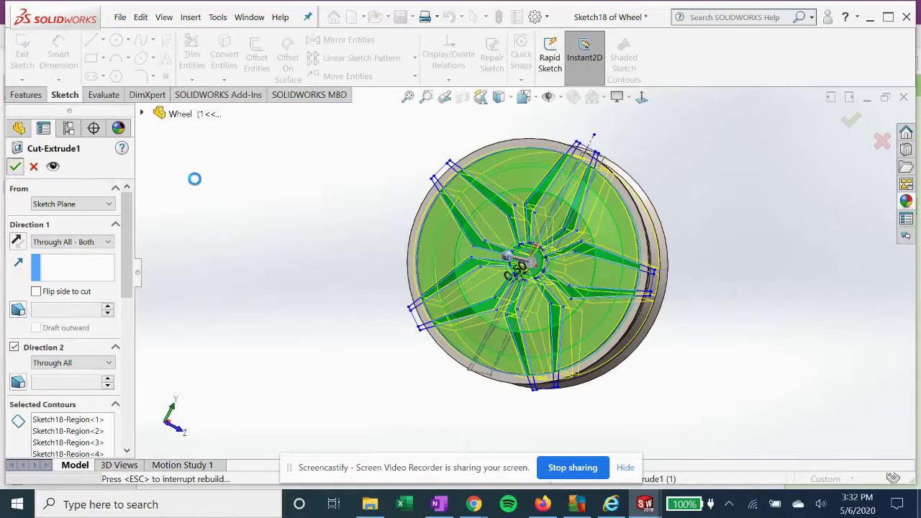
middle_drag(241, 194, 561, 180)
- Roll the wheel's feature history forward through Fillet4, Combine1 and Fillet6
scroll(521, 251, down, 2)
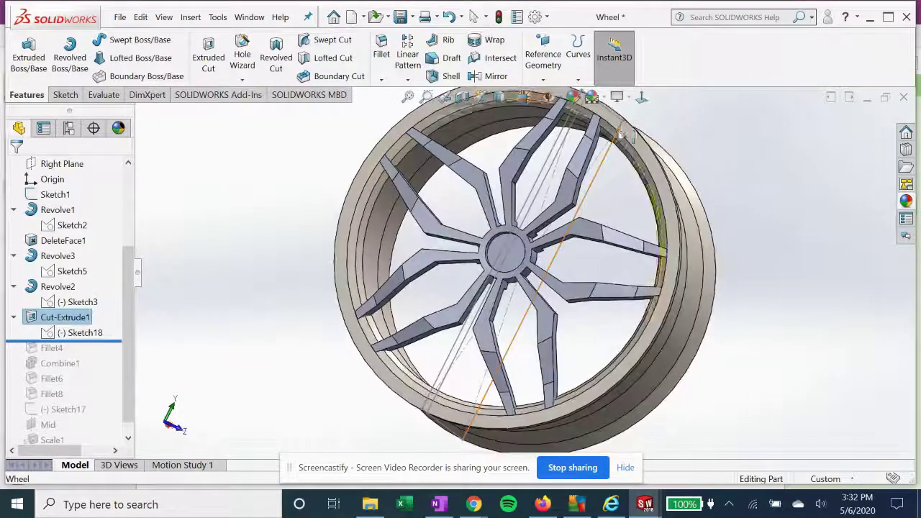
click(640, 96)
middle_drag(594, 266, 532, 223)
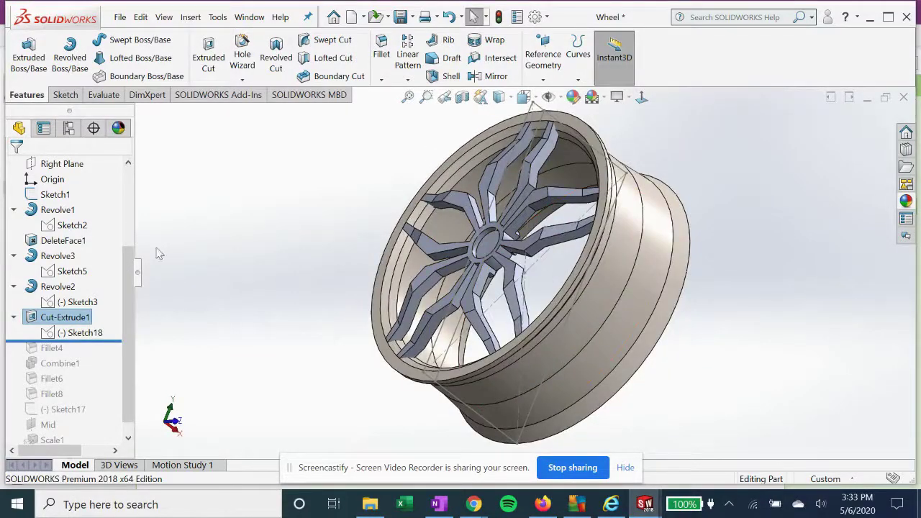
scroll(125, 278, down, 1)
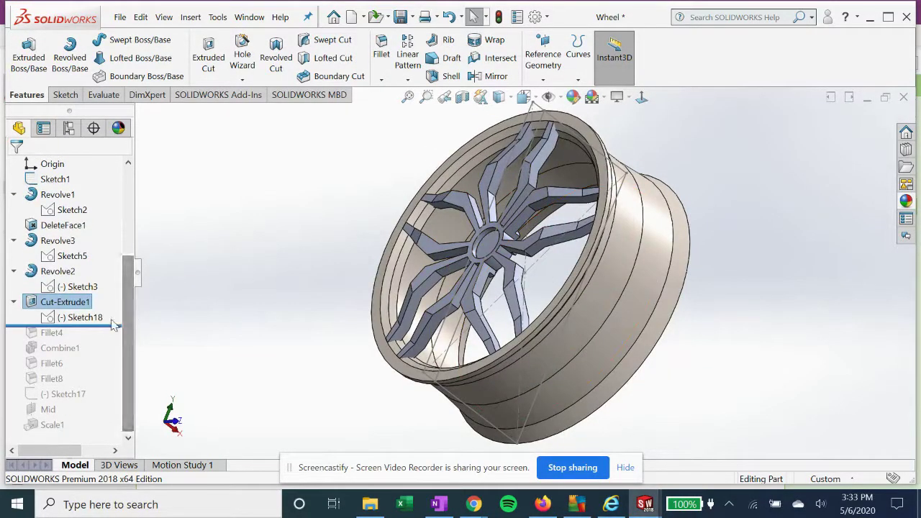
drag(113, 326, 109, 339)
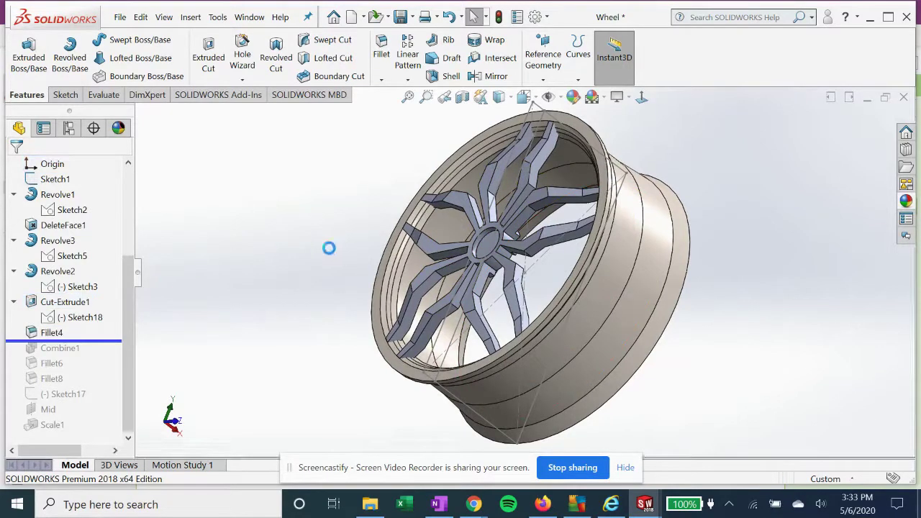
middle_drag(449, 268, 504, 295)
drag(117, 341, 116, 367)
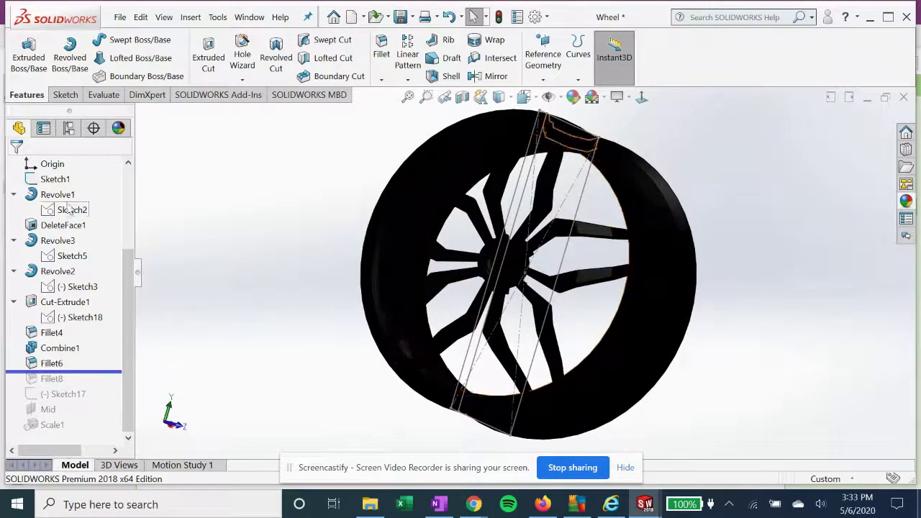
- Show the wheel as an unshaded line drawing with hidden lines removed and roll its history forward through Fillet8 to Scale1
click(505, 101)
click(500, 154)
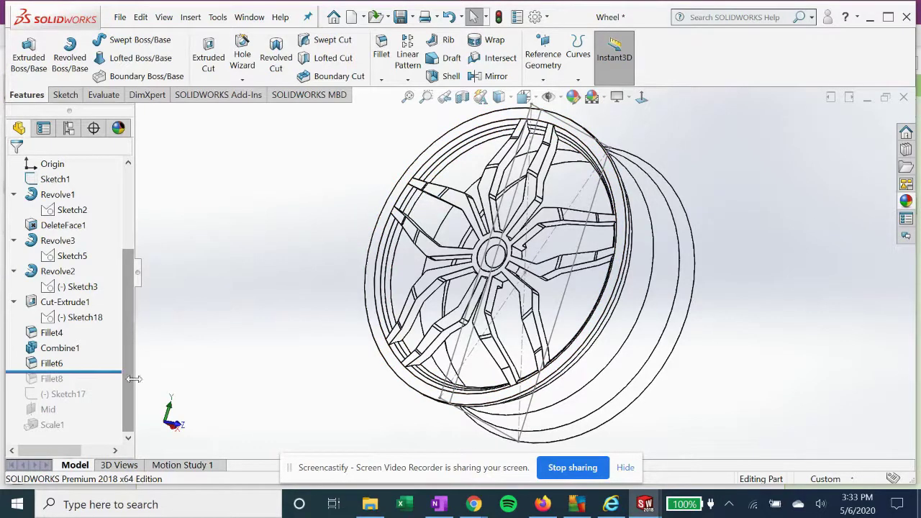
drag(104, 372, 107, 386)
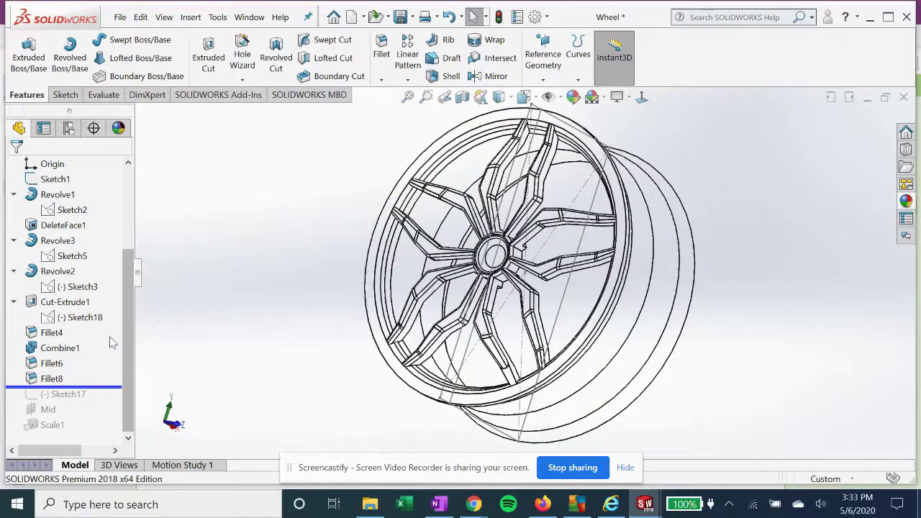
drag(104, 386, 97, 426)
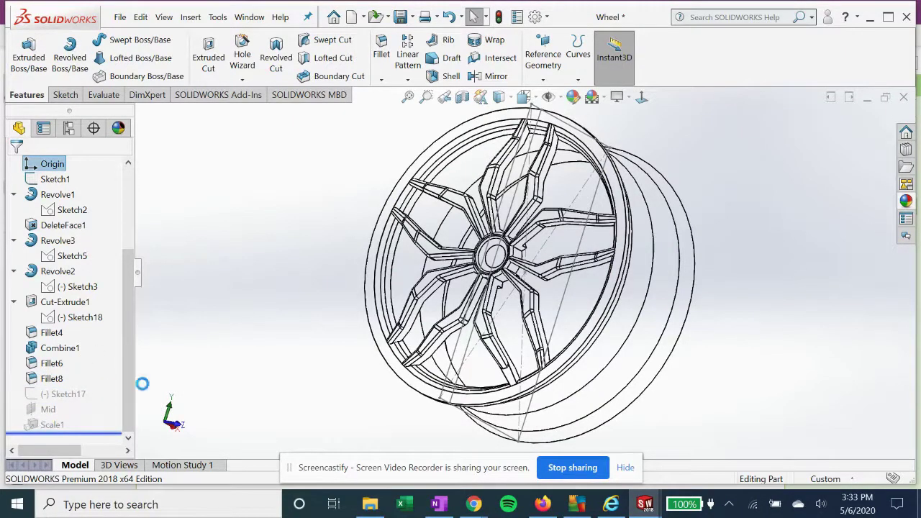
- Fit the whole wheel in view and open the Scale1 feature to review its settings
scroll(355, 249, up, 5)
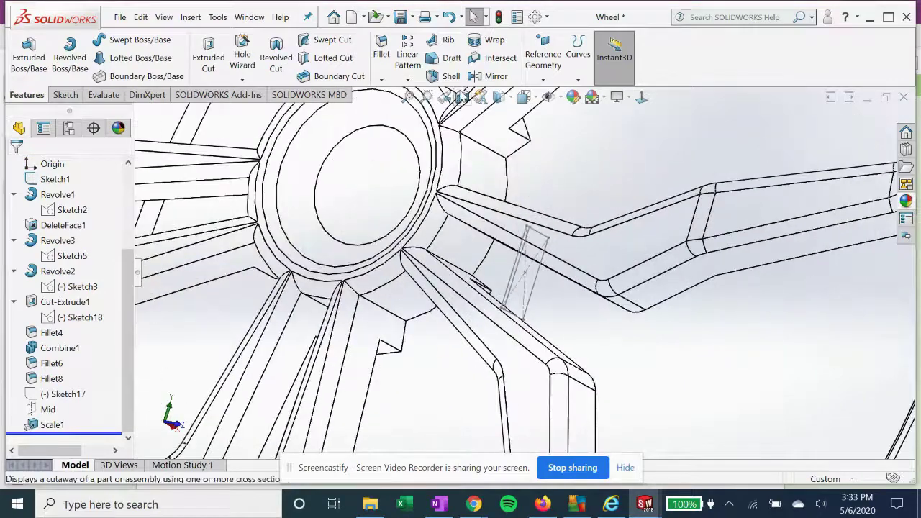
click(408, 97)
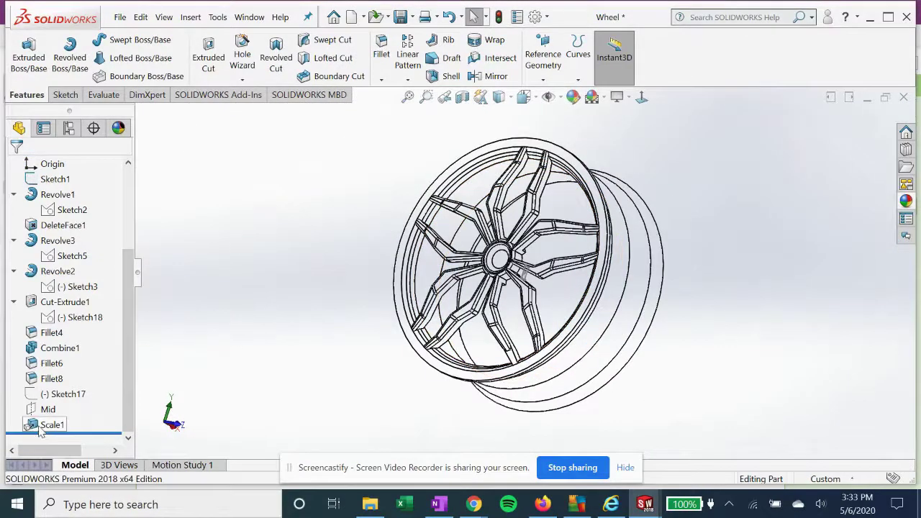
click(44, 425)
click(50, 385)
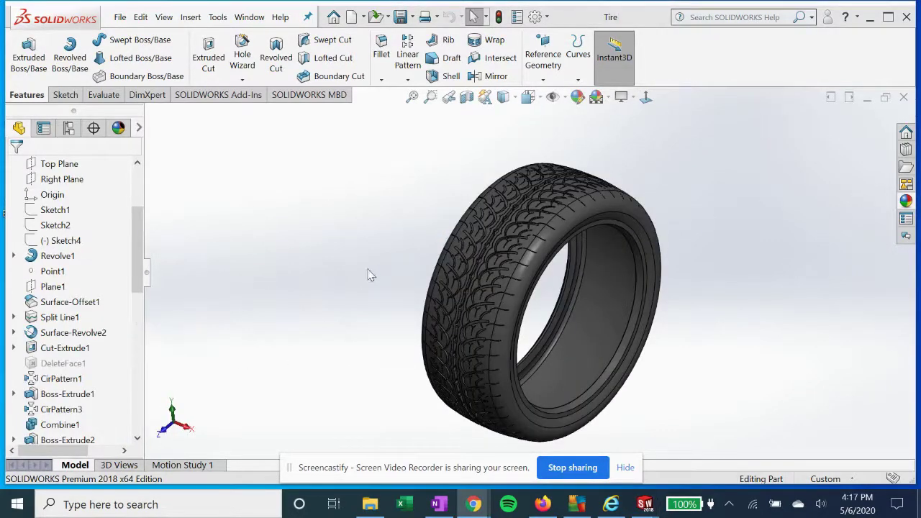
- Roll the Tire part's feature history back to just after Revolve1
middle_drag(362, 257, 372, 269)
drag(141, 248, 136, 392)
mouse_move(79, 430)
mouse_down()
mouse_move(80, 263)
mouse_move(101, 166)
mouse_move(112, 158)
mouse_up()
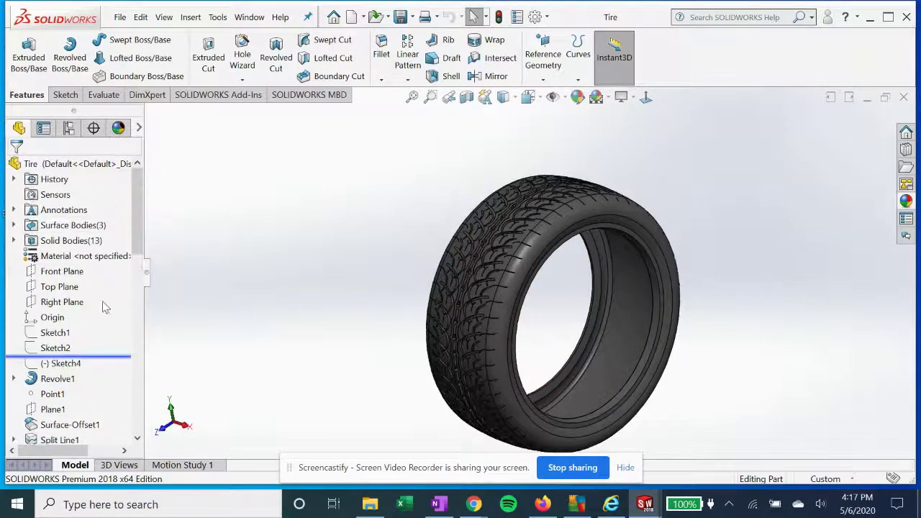
drag(90, 371, 84, 385)
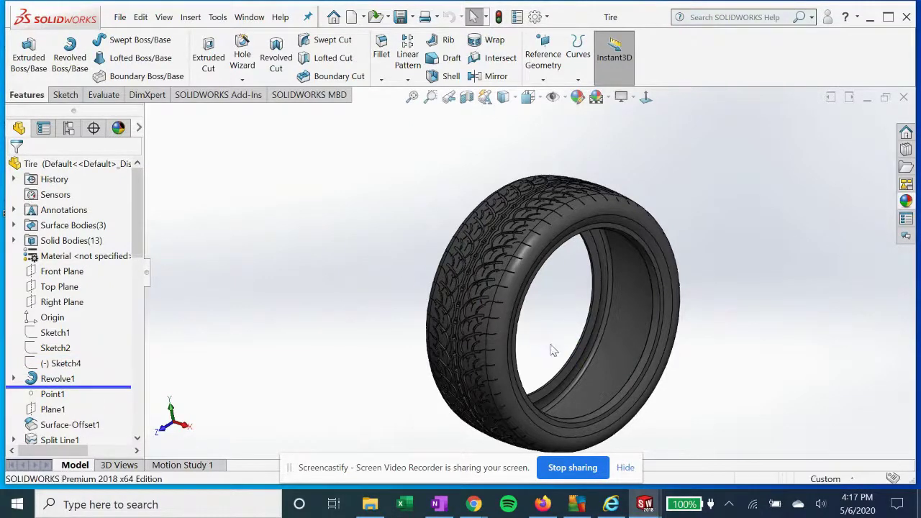
key(f)
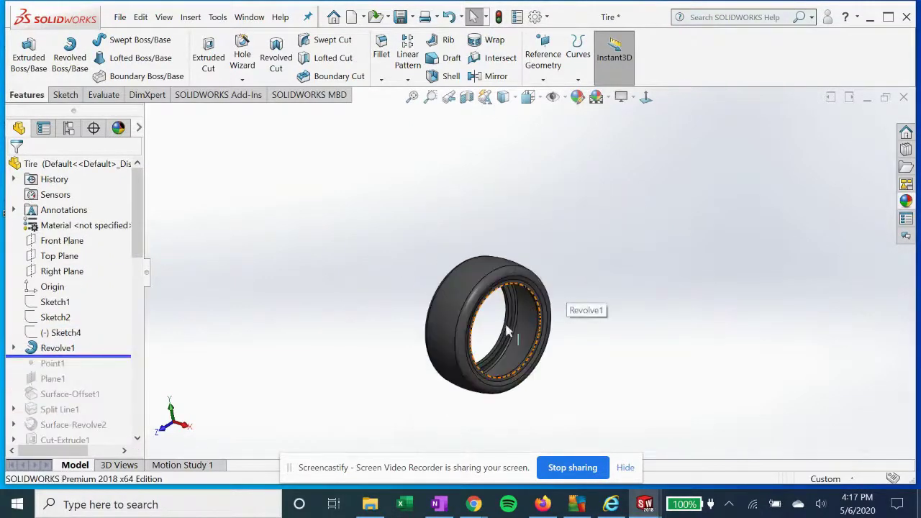
- Open Sketch5 under Revolve1 and view it face-on to examine the tire's cross-section profile, dimensions and revolve axis
click(13, 347)
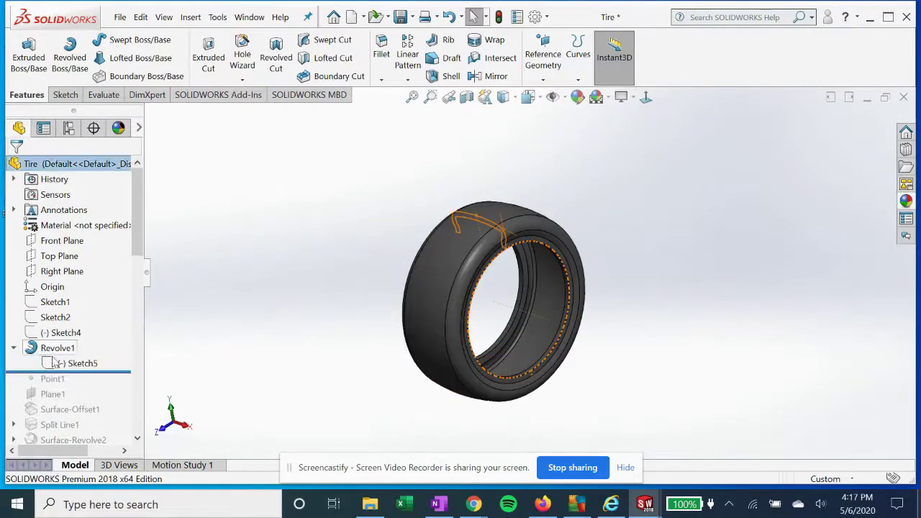
click(72, 363)
click(92, 318)
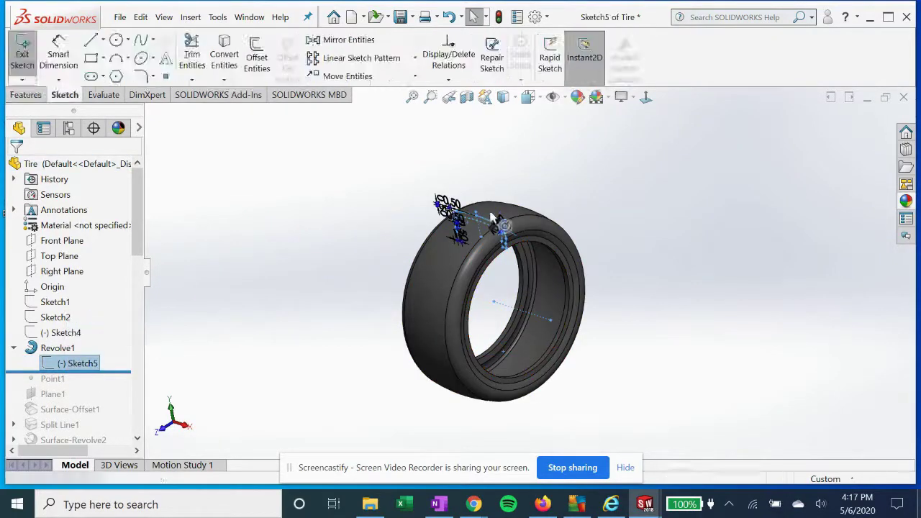
click(645, 96)
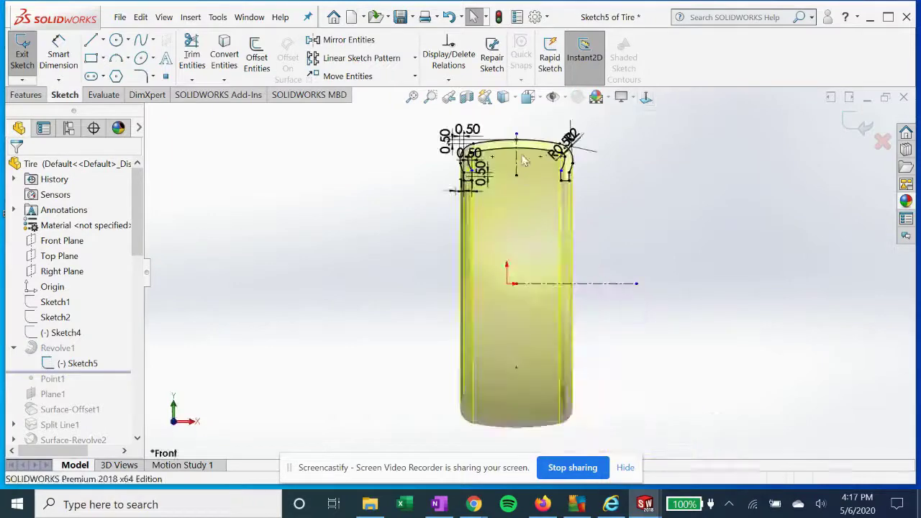
scroll(512, 180, down, 3)
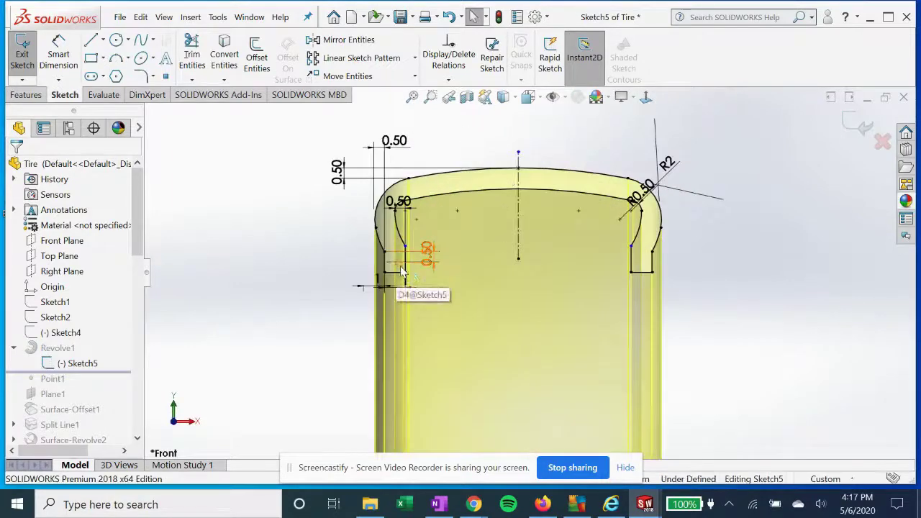
scroll(504, 306, up, 4)
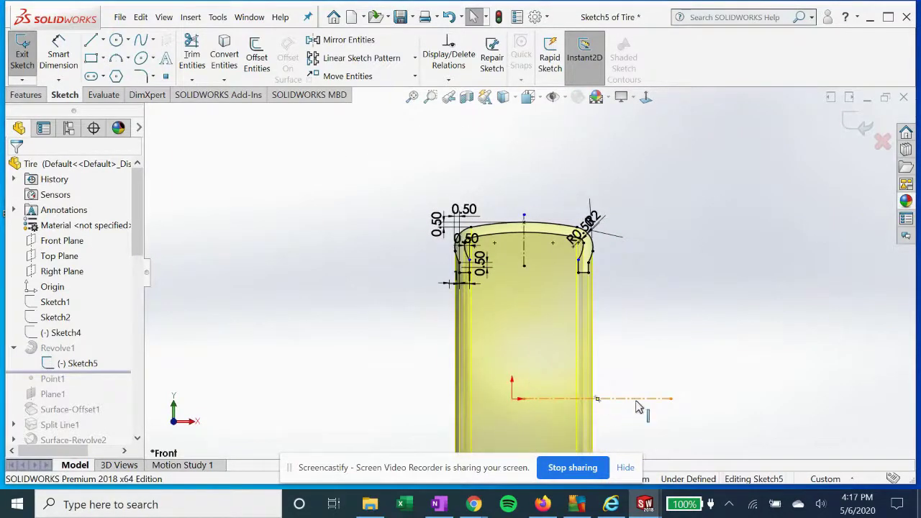
scroll(548, 255, down, 5)
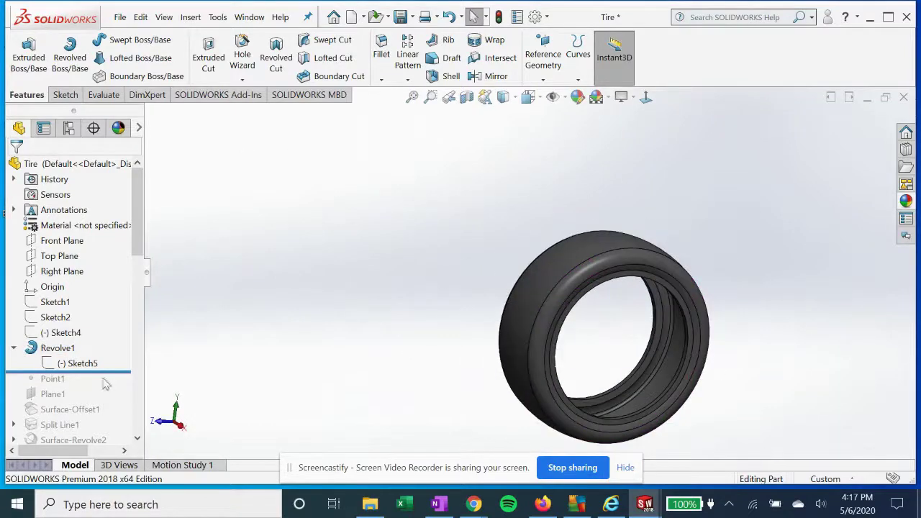
- Roll the tire's history forward through Point1, Plane1 and Surface-Offset1, and highlight the offset surface on the model
drag(111, 370, 108, 410)
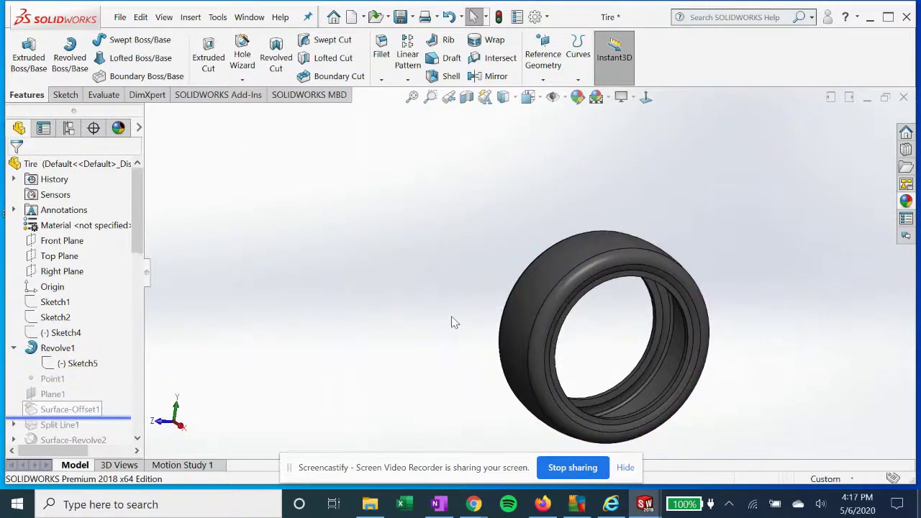
scroll(43, 324, down, 2)
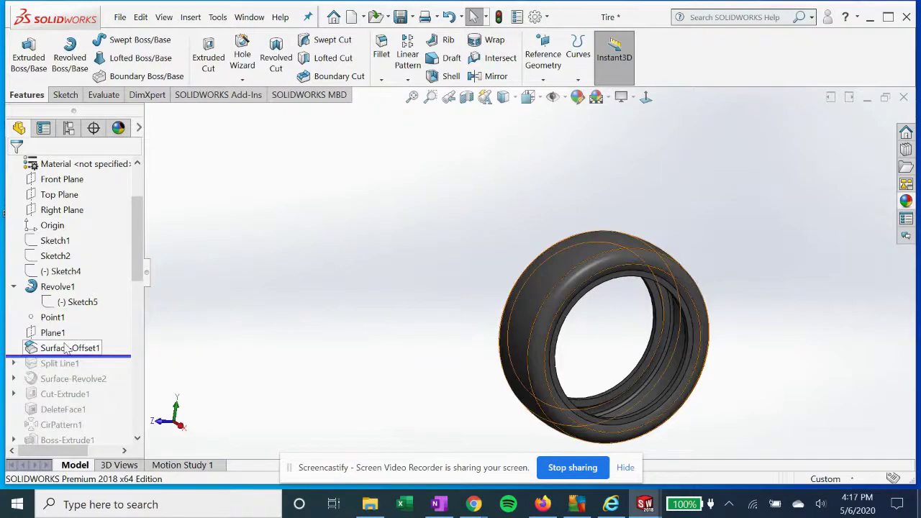
click(67, 348)
middle_drag(422, 335, 436, 302)
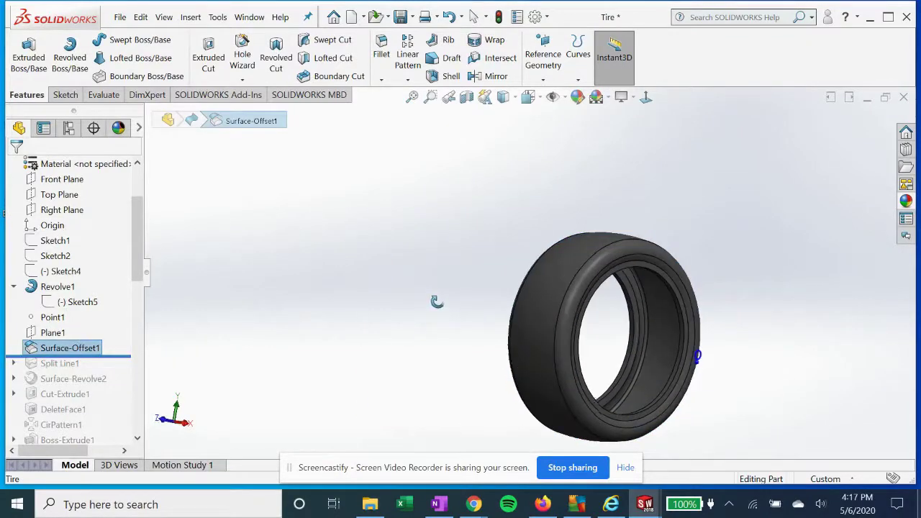
- Open the Surface-Offset1 definition to examine its selected outer faces and offset distance
right_click(77, 353)
click(84, 180)
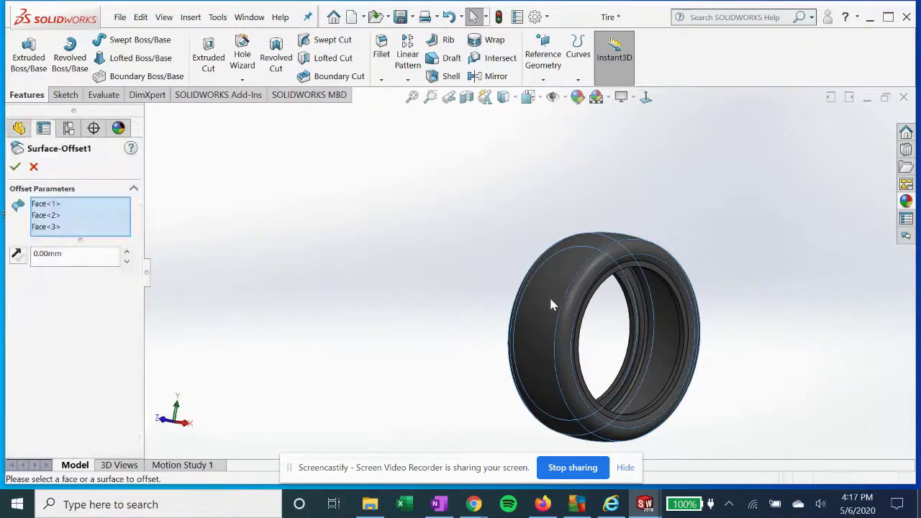
scroll(647, 333, down, 2)
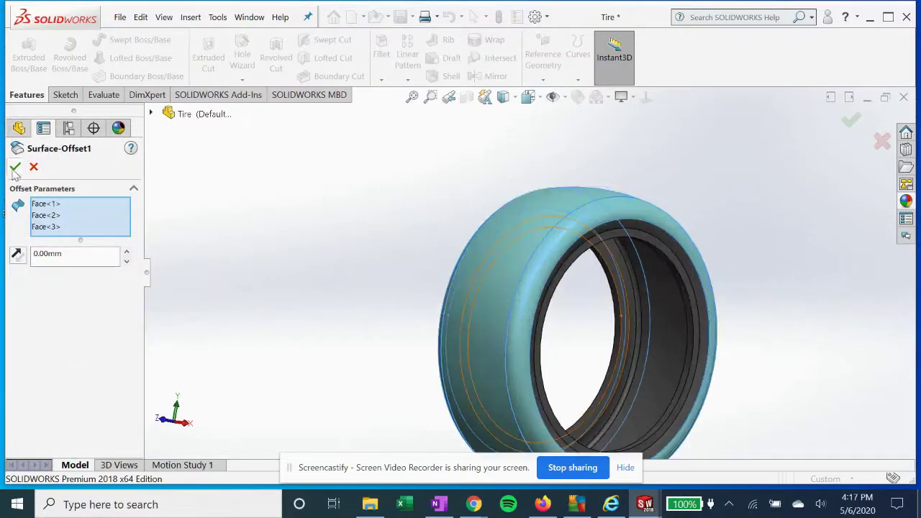
- Roll the tire's history forward through Split Line1 and expand it down to Sketch9's tread picture, selecting Sketch Picture1
drag(119, 357, 72, 372)
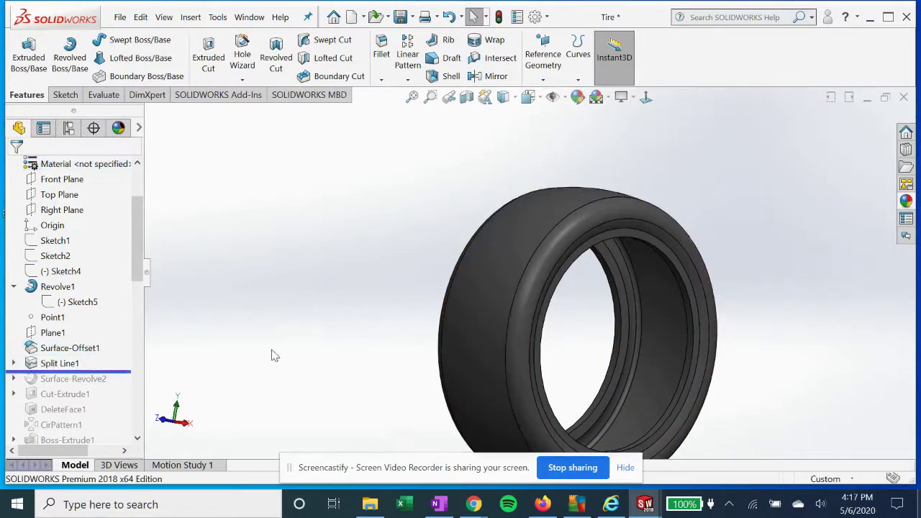
click(60, 363)
mouse_move(329, 302)
middle_down()
mouse_move(315, 292)
mouse_move(264, 292)
mouse_move(323, 300)
mouse_move(349, 316)
middle_up()
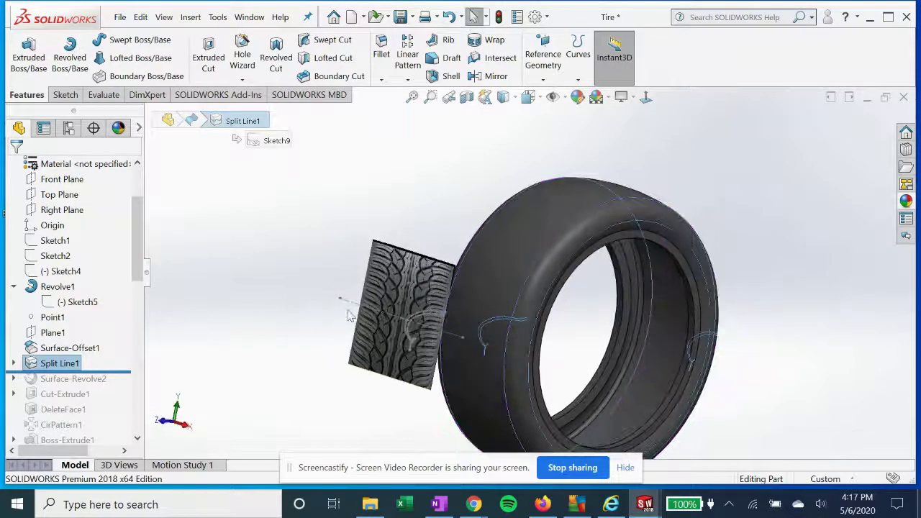
click(14, 364)
click(31, 378)
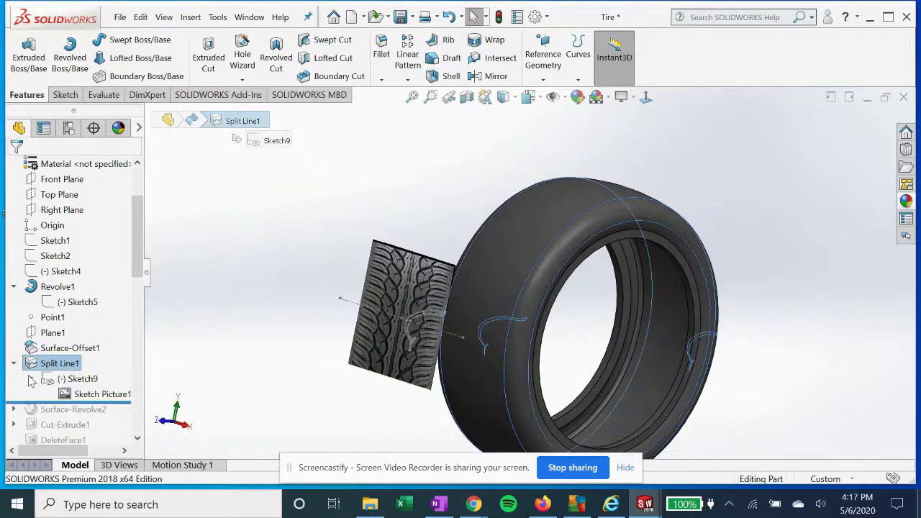
click(81, 394)
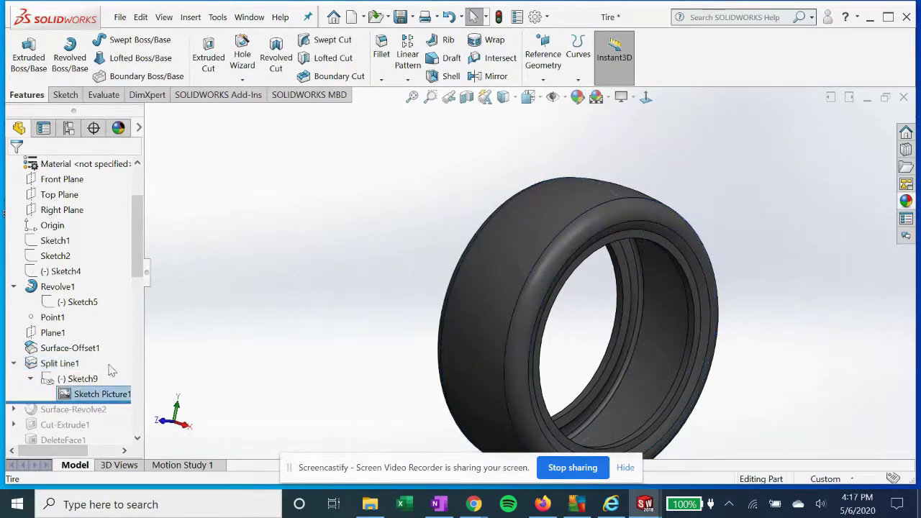
- Highlight Sketch9 under Split Line1 to examine where it sits relative to the tire
click(90, 380)
scroll(337, 353, up, 2)
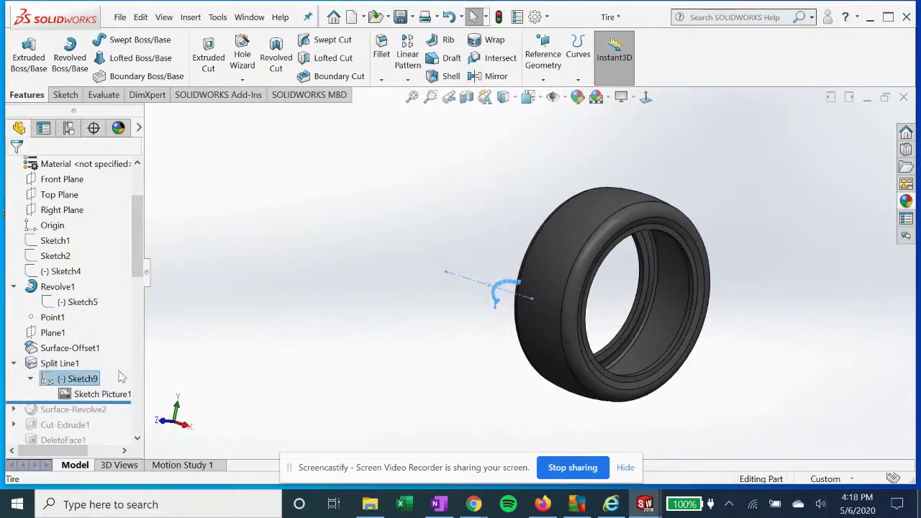
middle_drag(384, 331, 339, 322)
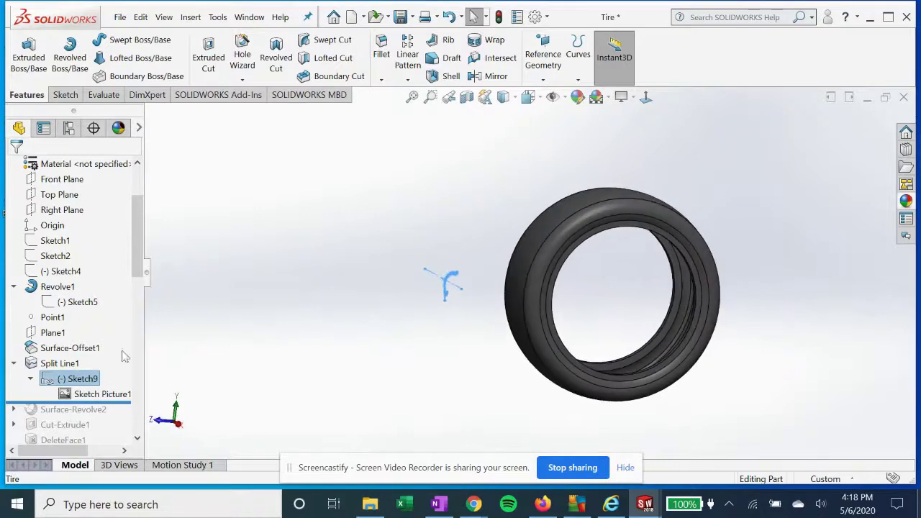
- Open the Plane1 definition to examine its Front Plane reference and offset distance
click(52, 331)
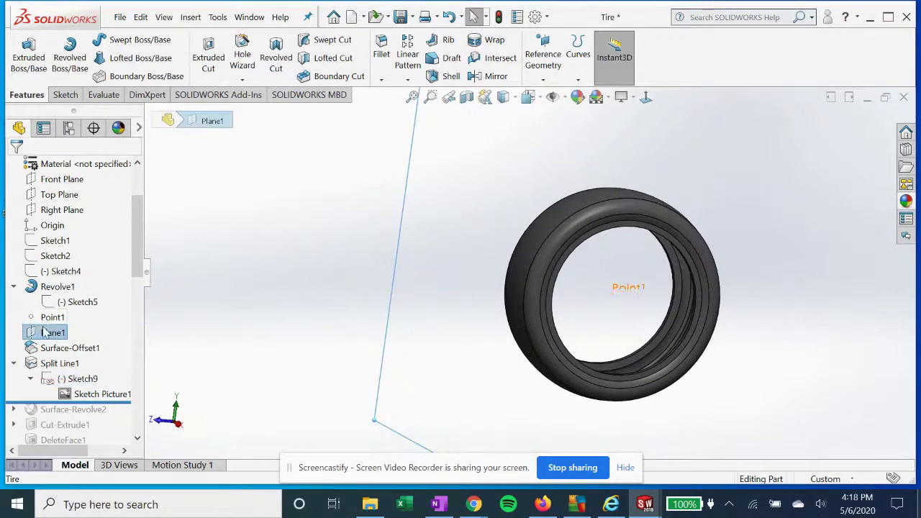
right_click(45, 330)
click(57, 145)
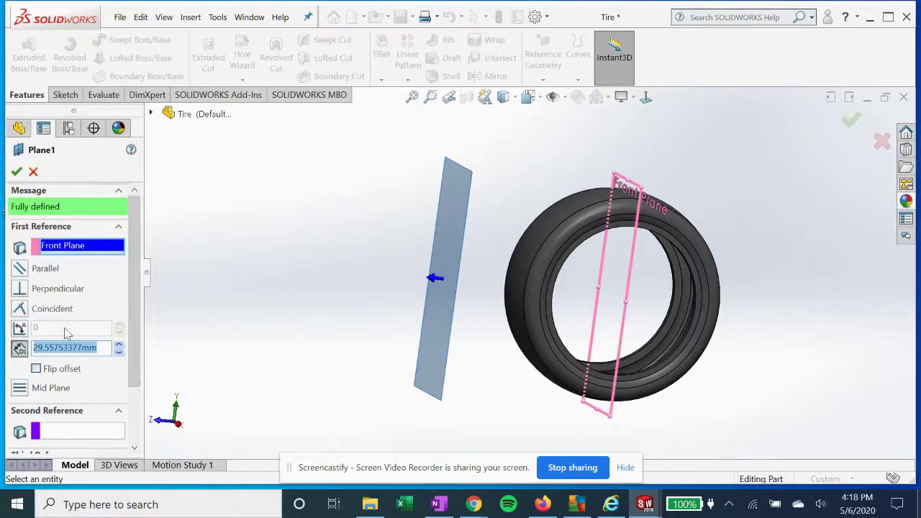
click(16, 172)
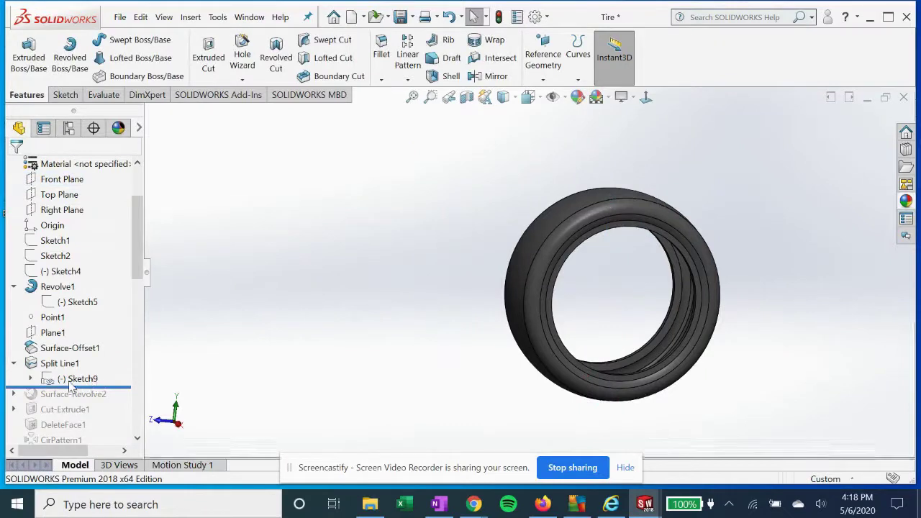
- Open Sketch9 under Split Line1 and view it face-on to examine the curve traced over the tread picture
click(76, 379)
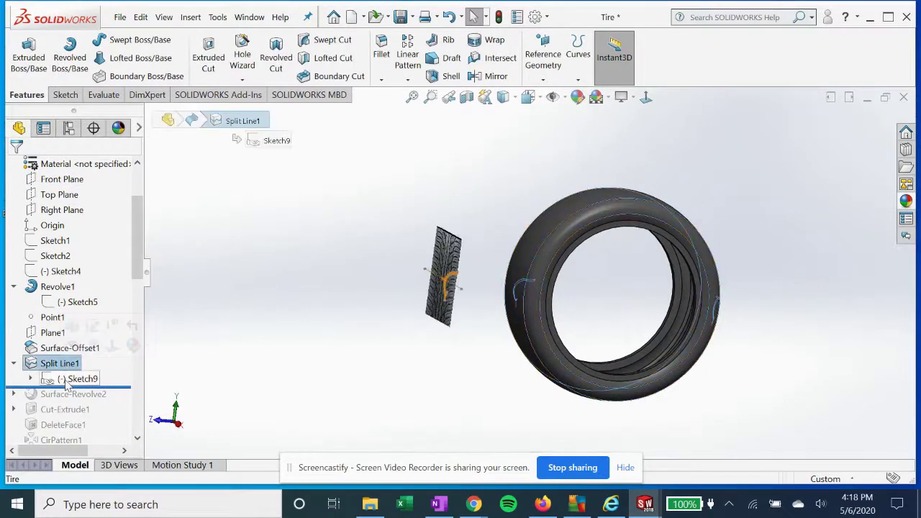
click(77, 345)
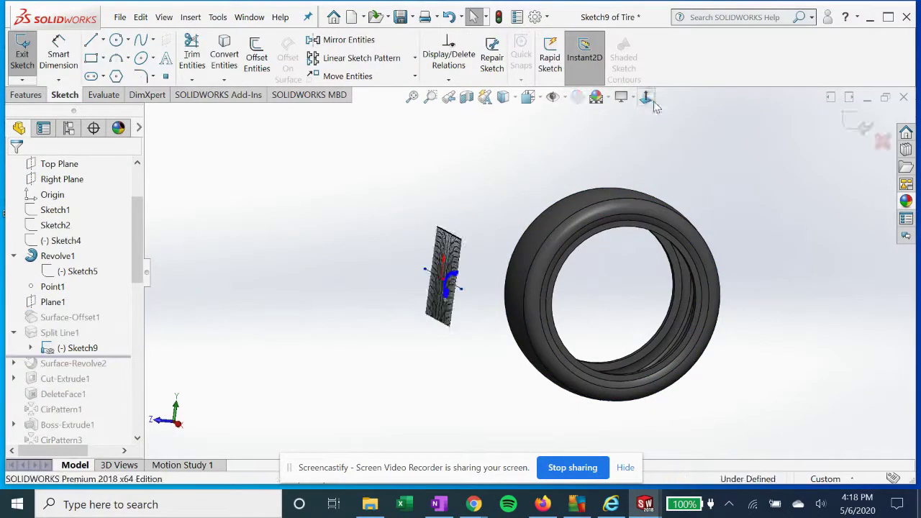
scroll(372, 371, down, 12)
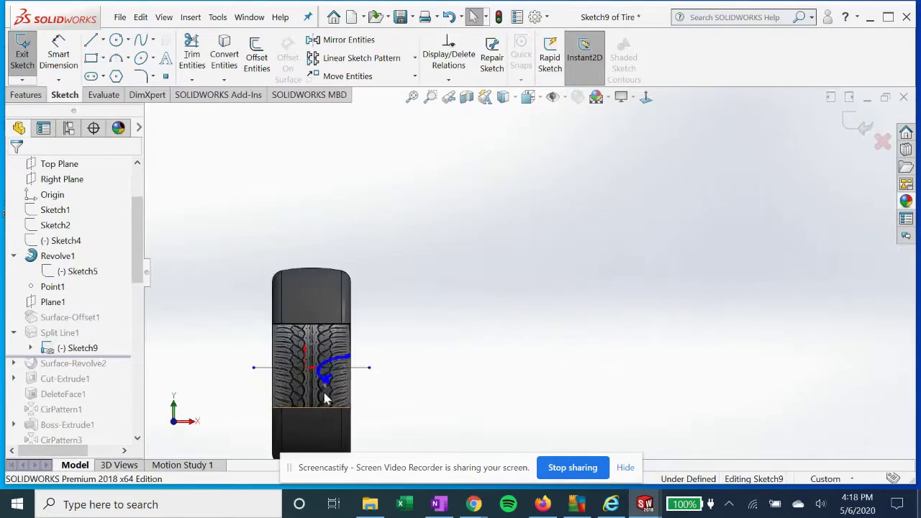
scroll(403, 329, down, 2)
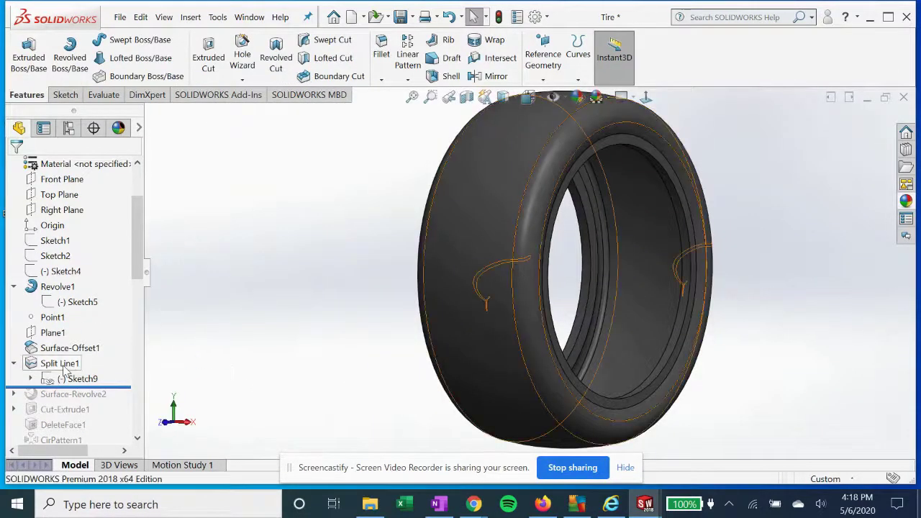
- Open the Split Line1 definition to examine its projected Sketch9 and the two selected faces
click(60, 363)
click(78, 327)
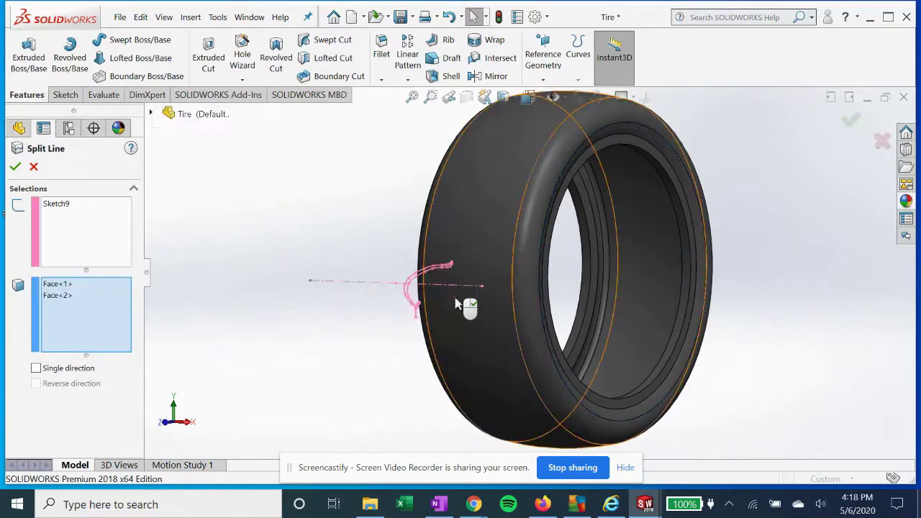
middle_drag(547, 314, 445, 314)
click(61, 294)
middle_drag(338, 283, 403, 272)
click(72, 206)
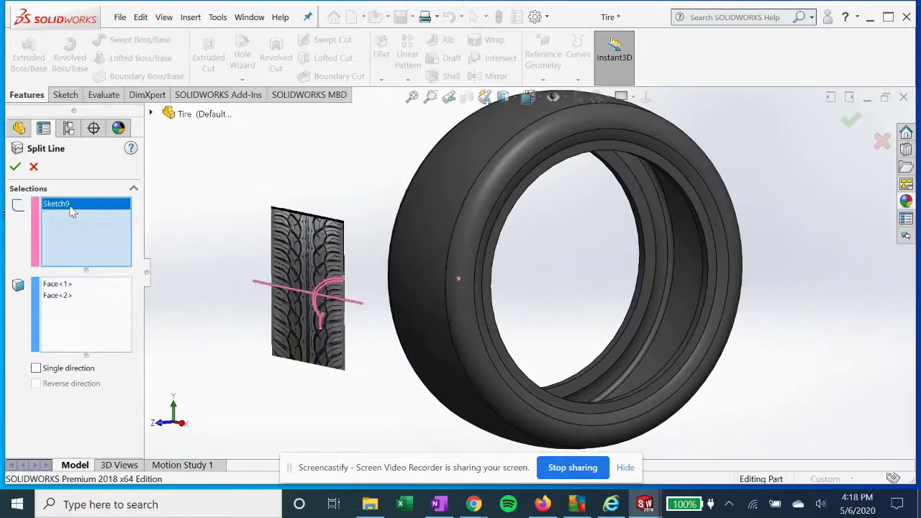
click(58, 283)
click(59, 294)
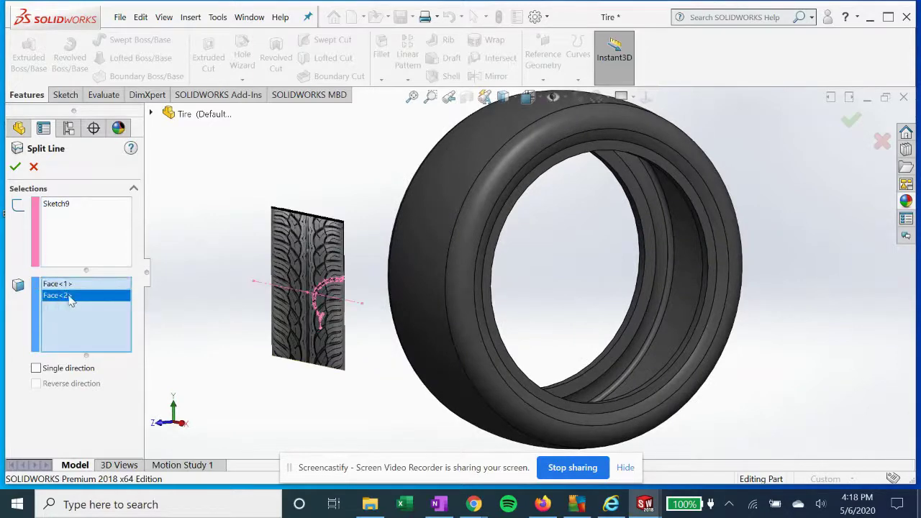
click(32, 167)
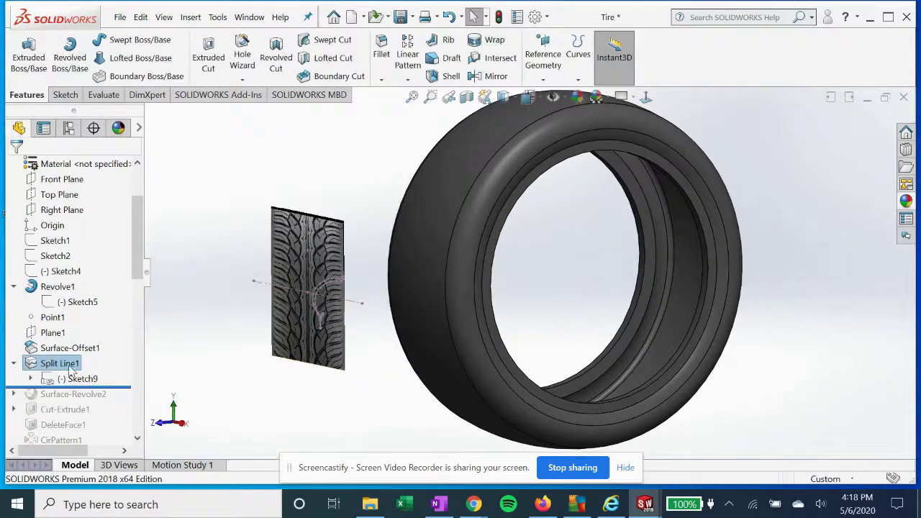
- Show the surface body of Split Line1 on the tire
right_click(70, 370)
key(Escape)
middle_drag(308, 193, 120, 340)
scroll(101, 333, down, 2)
- Roll the tire's history forward through Surface-Revolve2 and open its Sketch10 face-on
drag(103, 306, 88, 303)
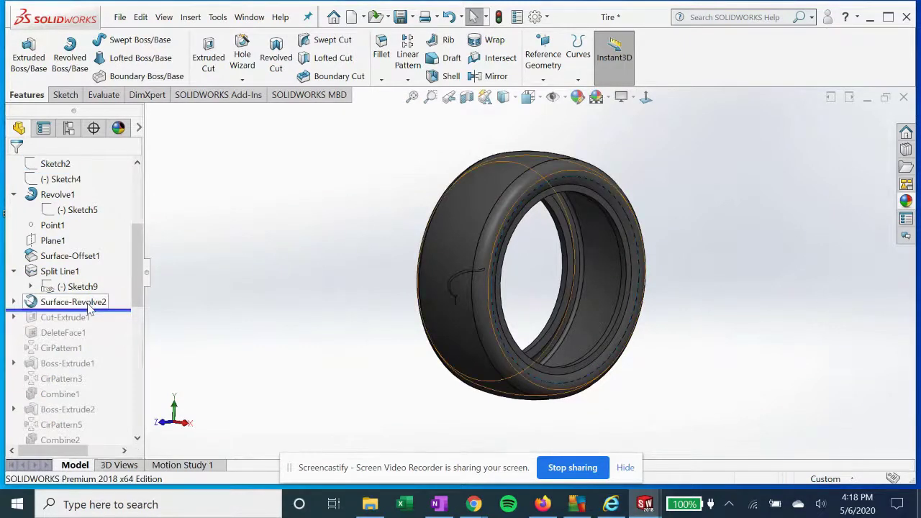
click(13, 302)
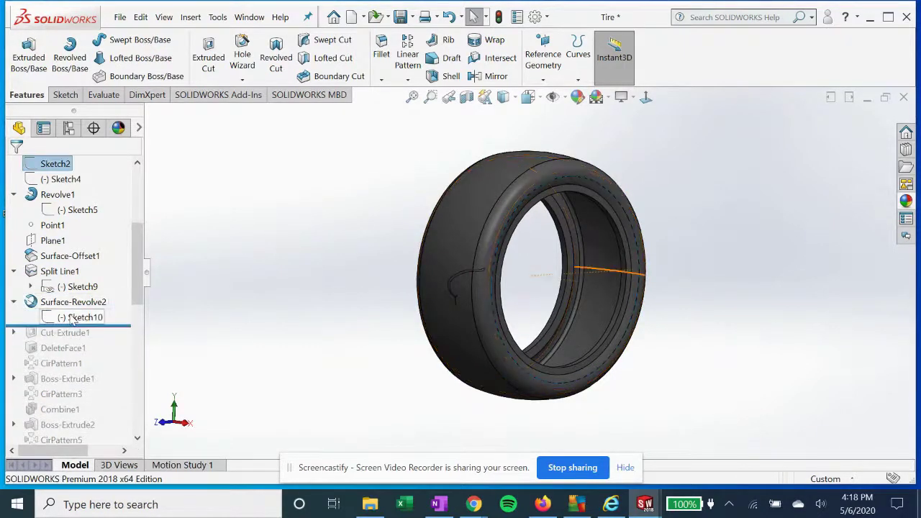
click(79, 317)
click(96, 277)
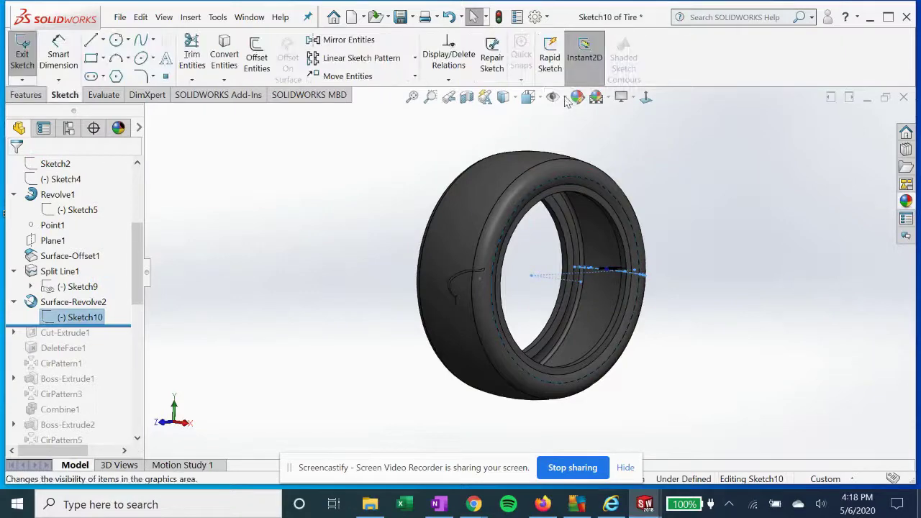
click(643, 100)
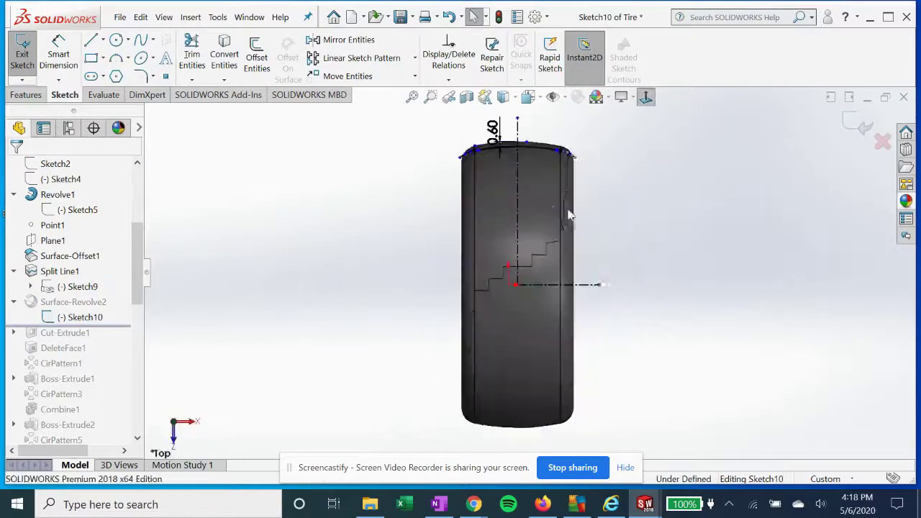
- Check Sketch10's profile with a Front Plane section view, and open the Surface-Revolve2 definition to examine its axis and angle
scroll(425, 202, down, 2)
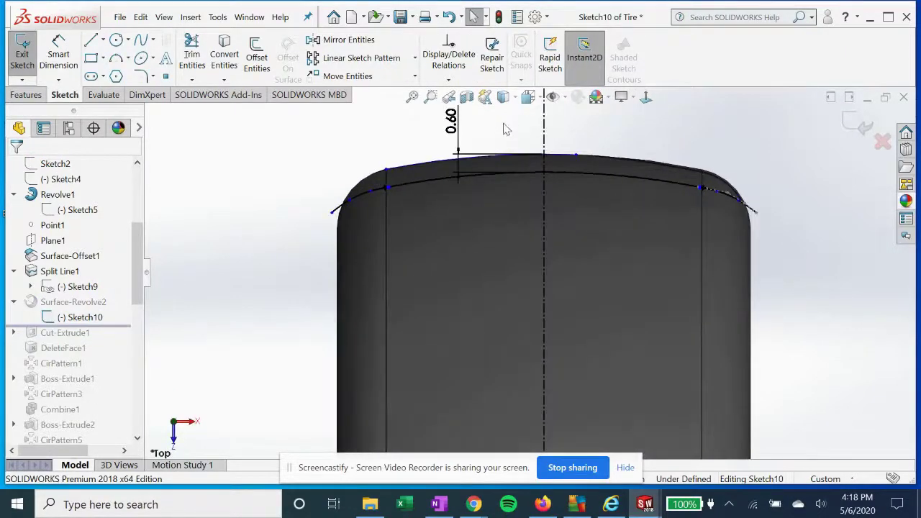
click(466, 97)
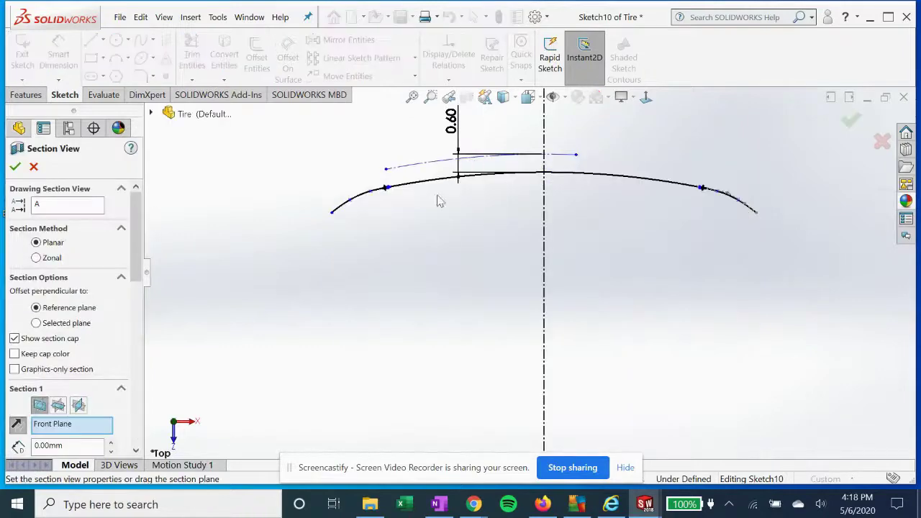
click(17, 167)
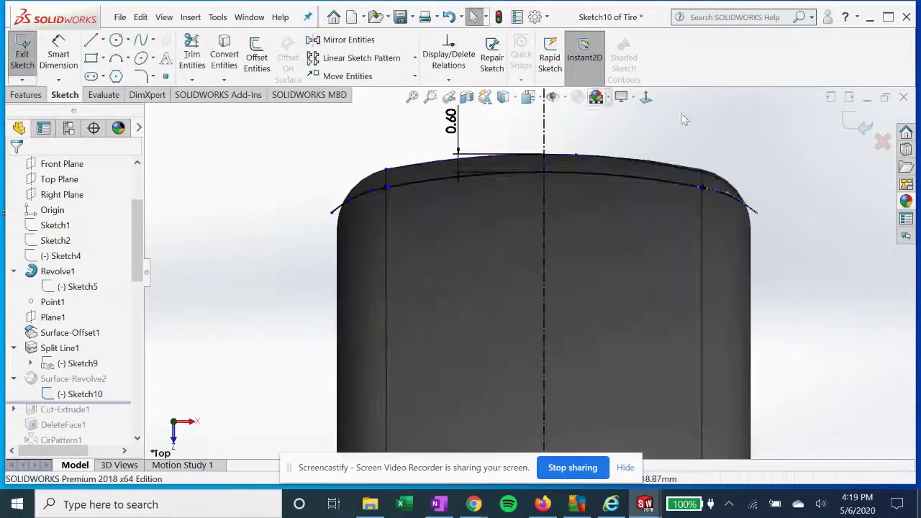
click(846, 124)
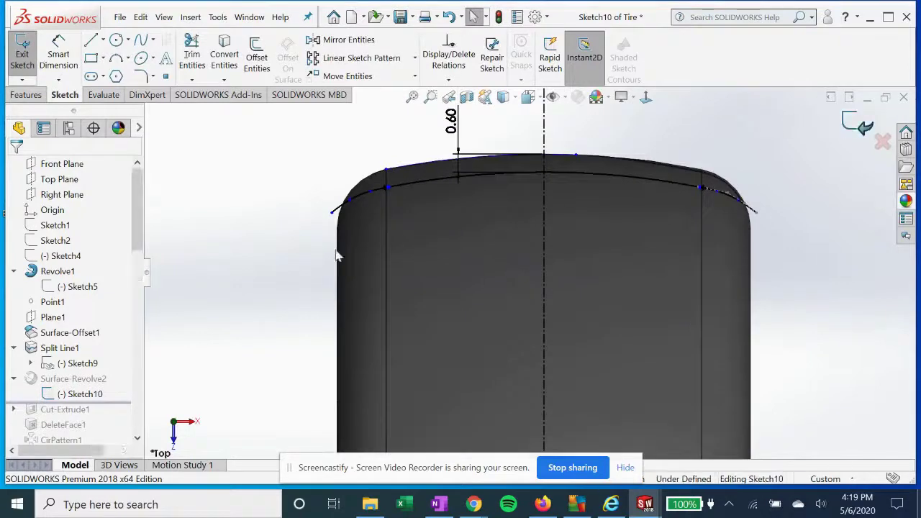
click(73, 378)
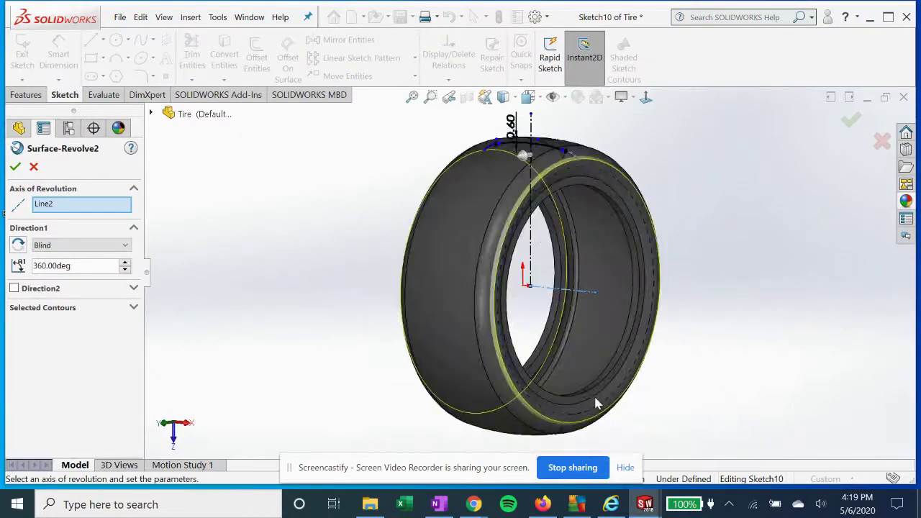
click(16, 167)
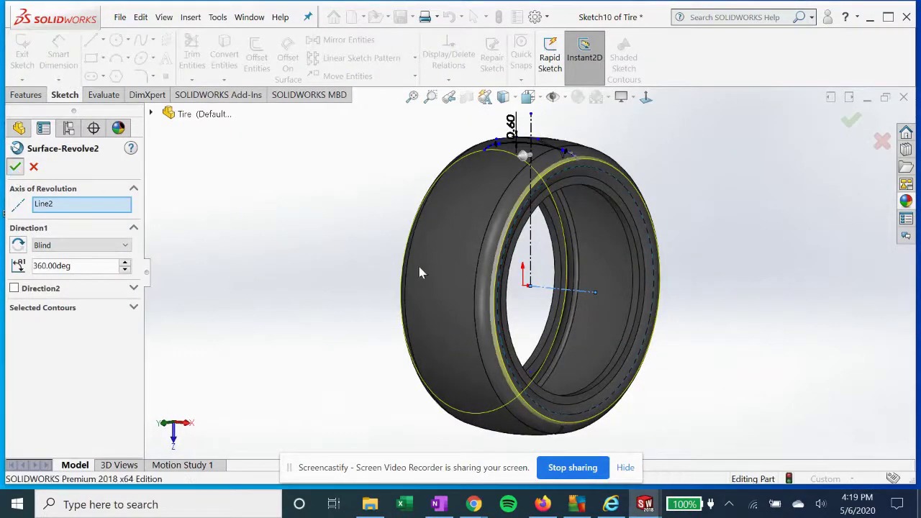
- Roll the tire's history forward through Cut-Extrude1 and highlight the cut on the tread
scroll(72, 310, down, 3)
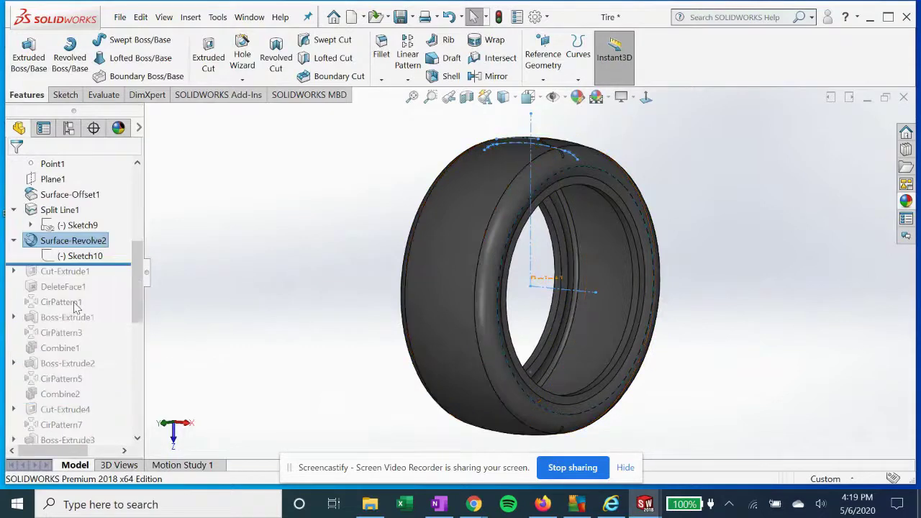
drag(118, 263, 118, 272)
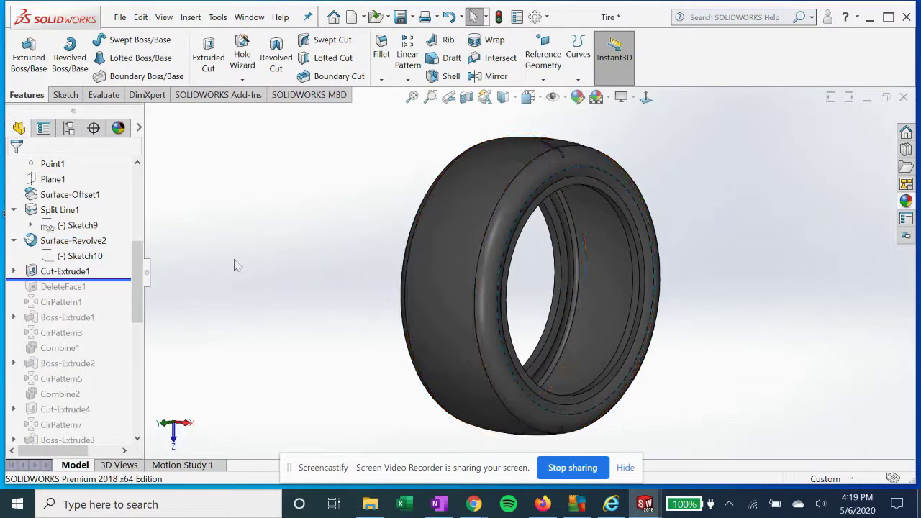
click(83, 270)
middle_drag(363, 192, 295, 290)
scroll(438, 286, down, 3)
- Open Sketch9 under Cut-Extrude1 to examine the groove outline against the tread picture
click(14, 271)
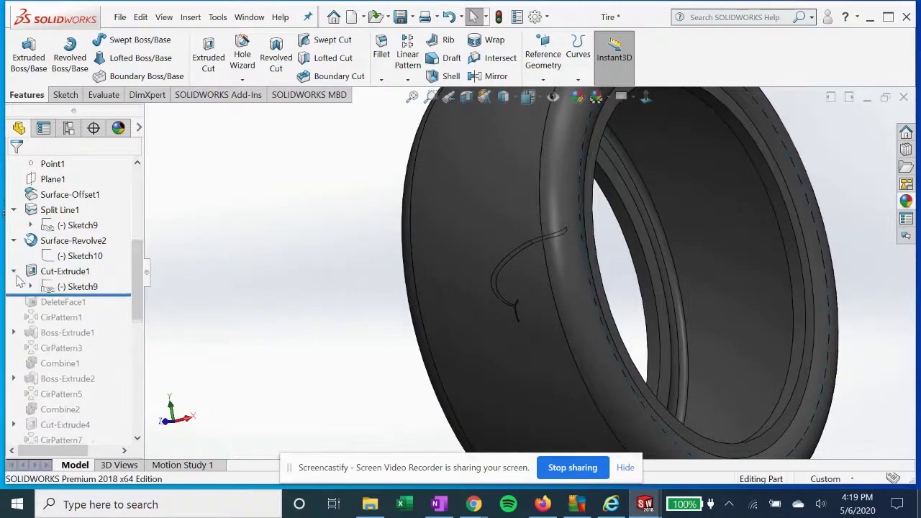
click(78, 286)
click(69, 251)
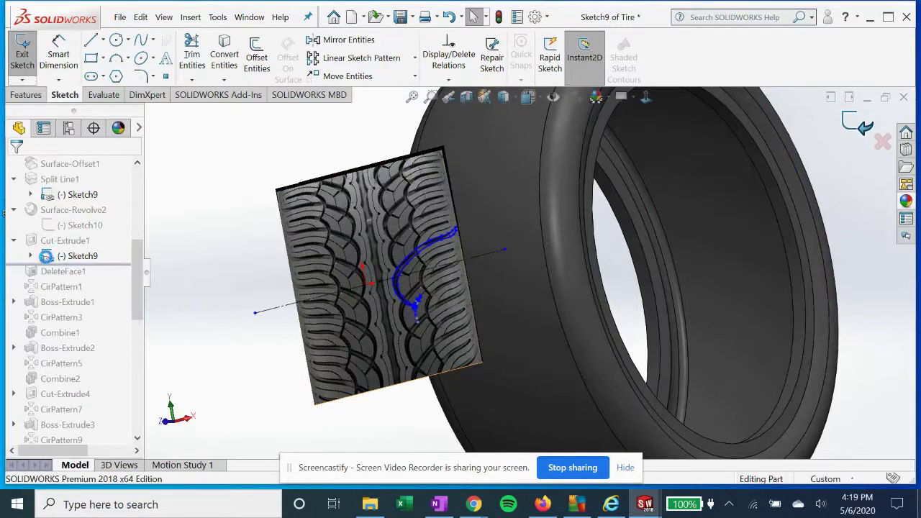
click(860, 124)
- Open the Cut-Extrude1 definition to examine its direction, blind depth and preview reaching into the tire
click(79, 274)
click(90, 230)
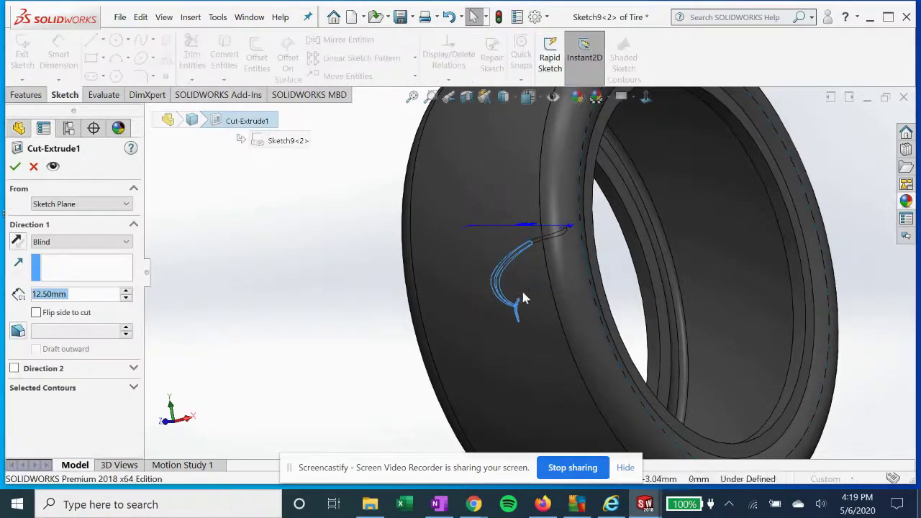
scroll(581, 314, up, 5)
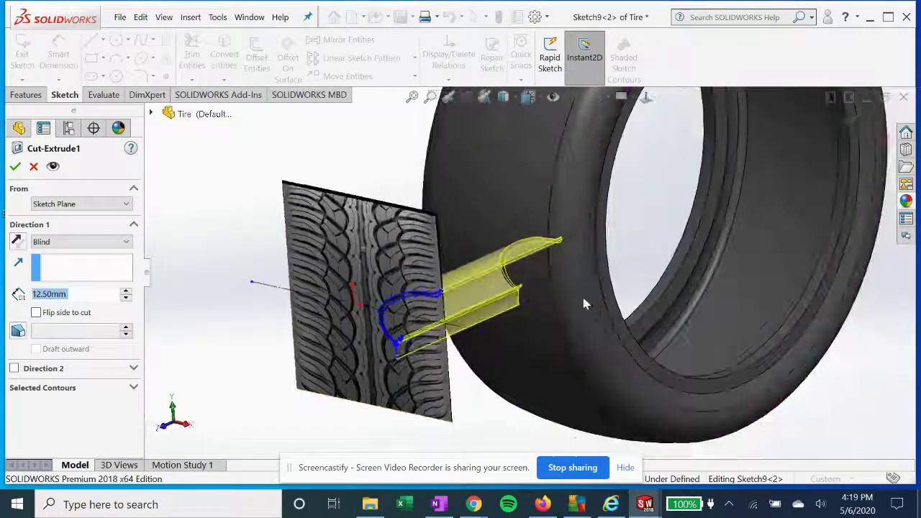
scroll(689, 151, down, 3)
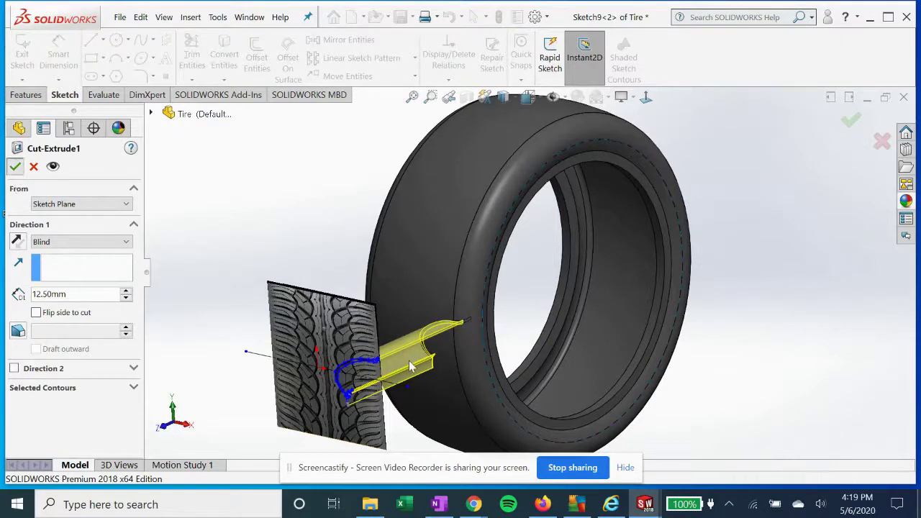
key(Return)
- Hide the Split Line1 surface body to expose the groove cut in the tire
drag(82, 288, 79, 293)
click(60, 209)
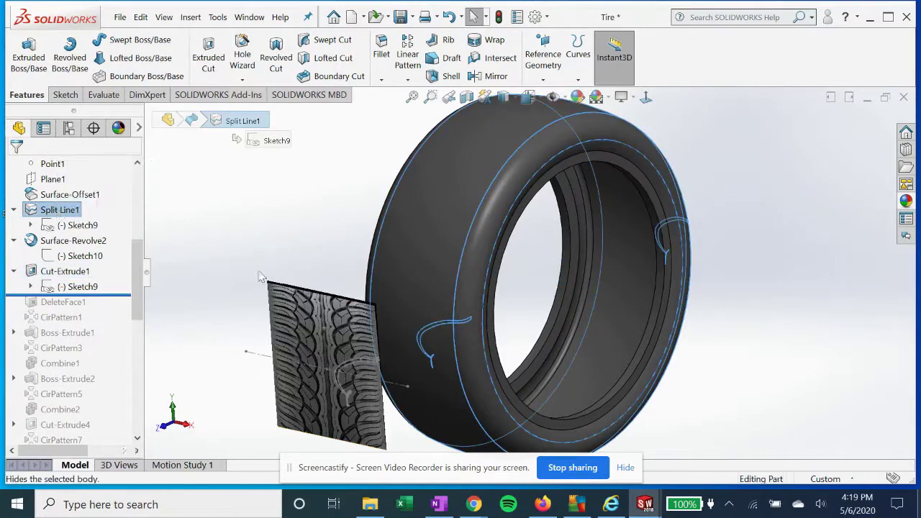
click(285, 314)
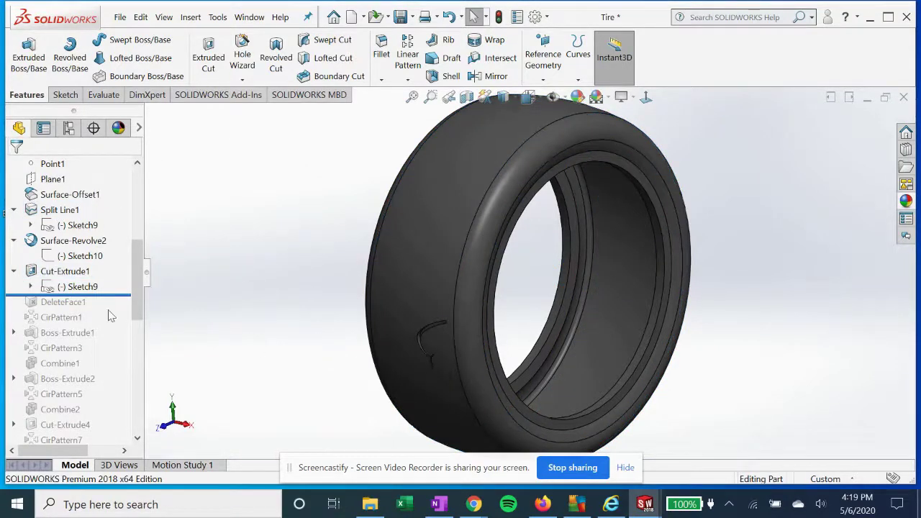
- Roll the tire's history forward to CirPattern1 and open its definition to examine the circular pattern of Cut-Extrude1
drag(116, 295, 98, 317)
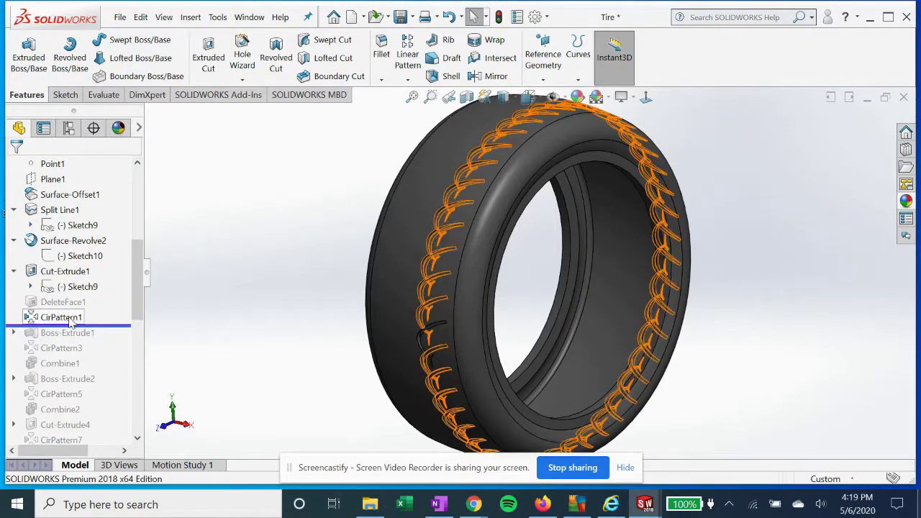
click(72, 321)
click(84, 284)
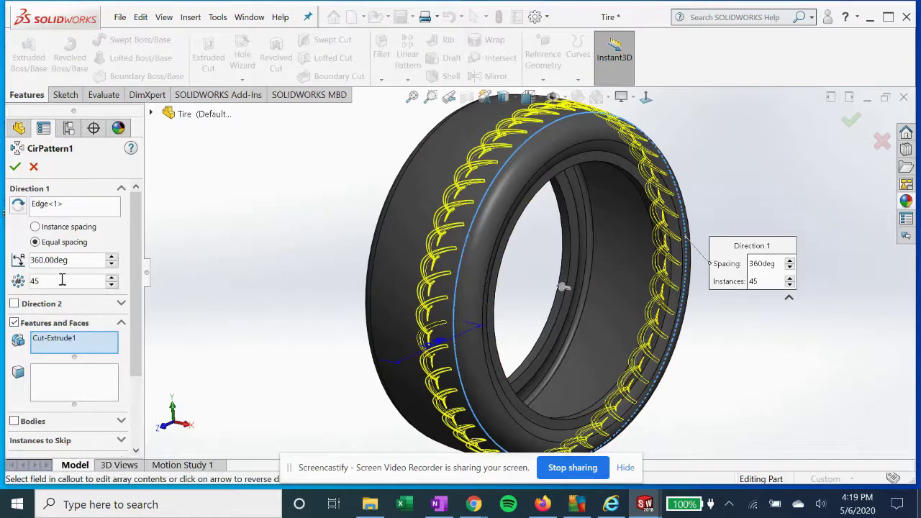
click(15, 167)
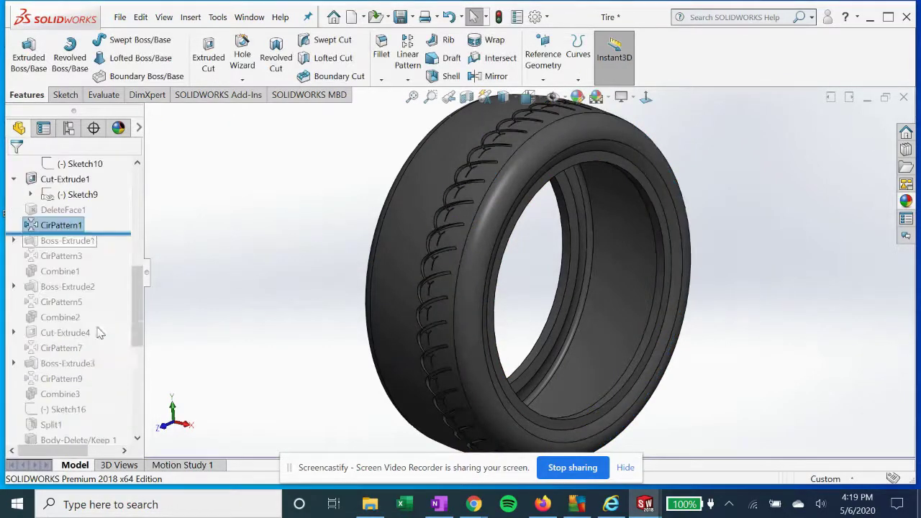
- Roll the tire's history forward to Boss-Extrude1 and open its Sketch12 to examine the curved groove profile face-on
drag(118, 233, 117, 248)
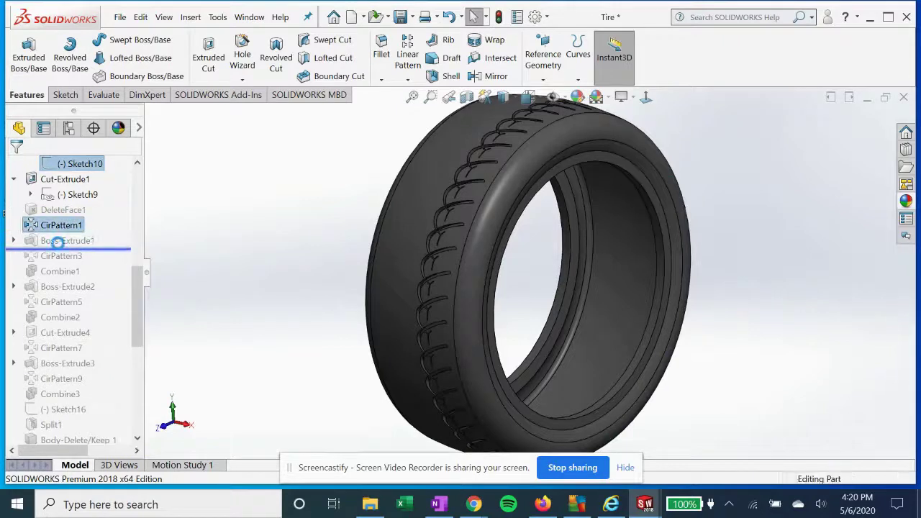
click(13, 241)
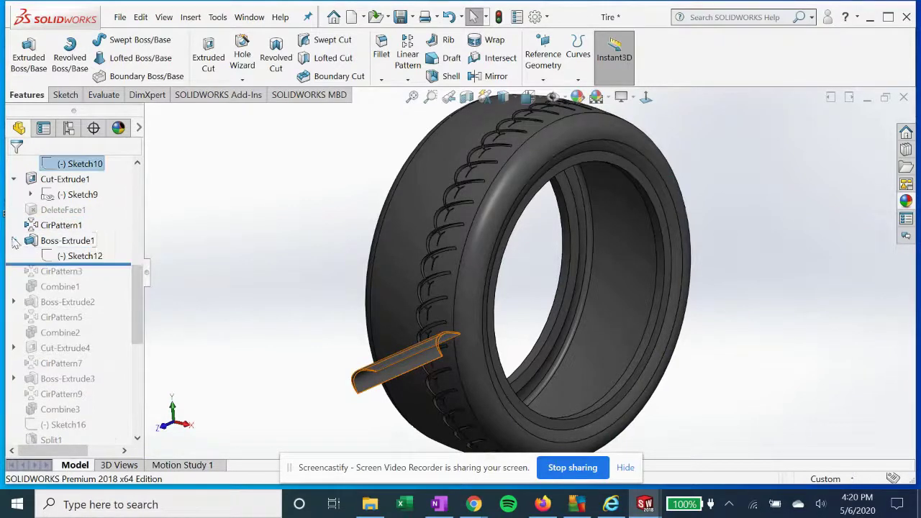
click(81, 256)
click(103, 216)
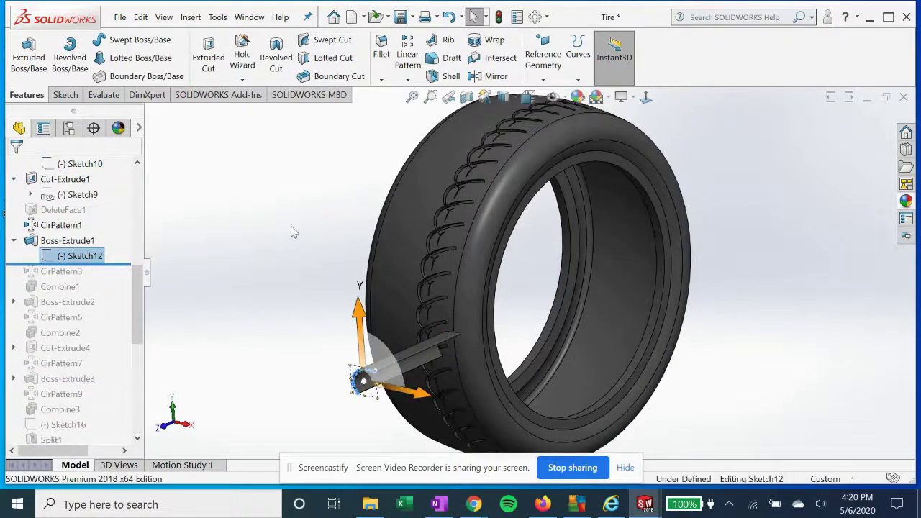
click(645, 96)
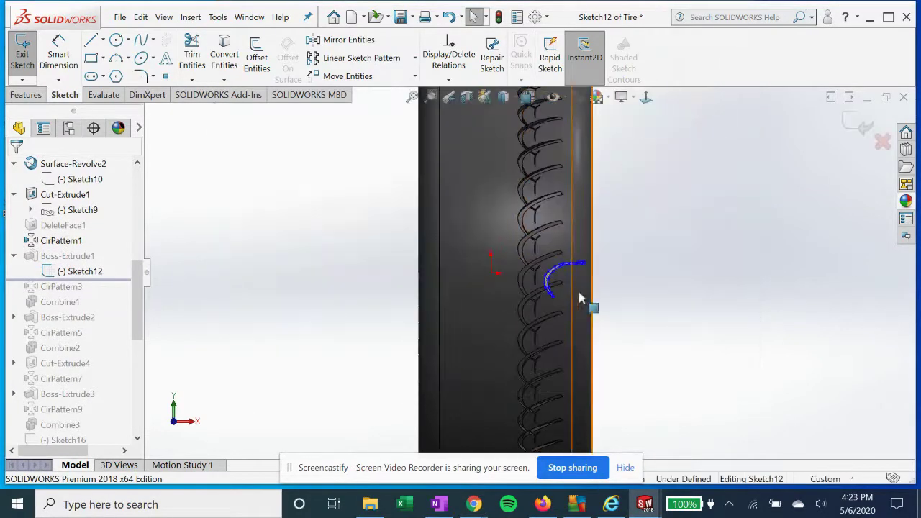
scroll(556, 300, down, 2)
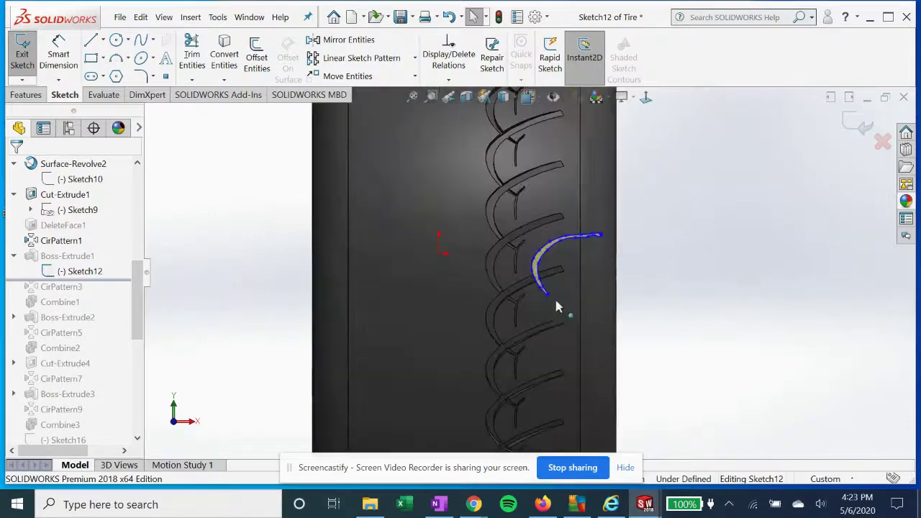
middle_drag(447, 276, 332, 317)
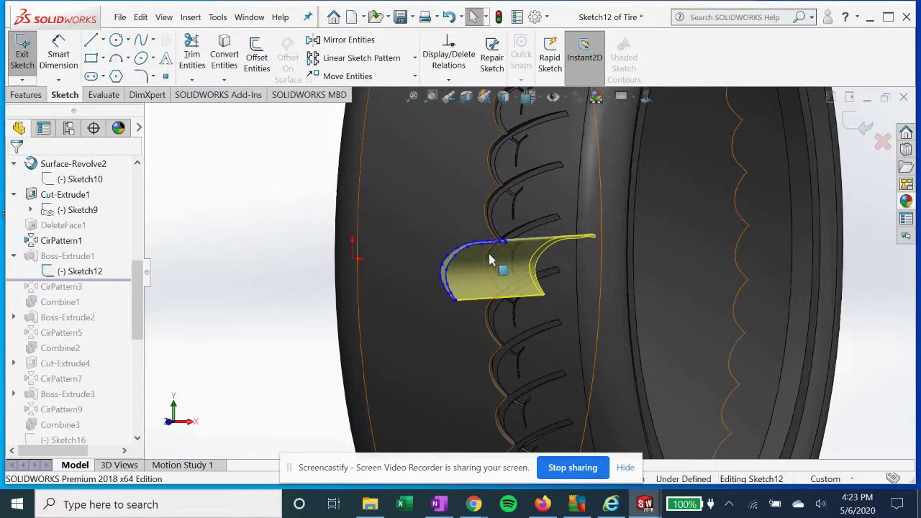
click(646, 101)
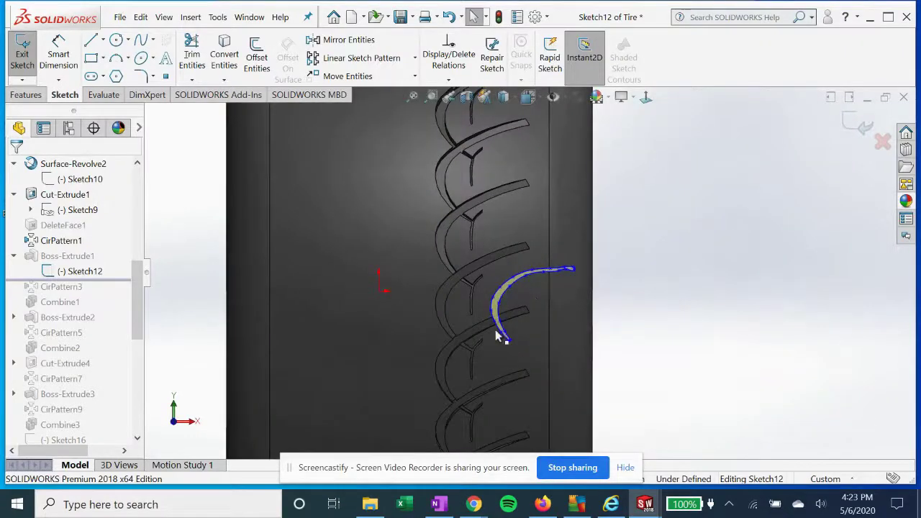
click(865, 126)
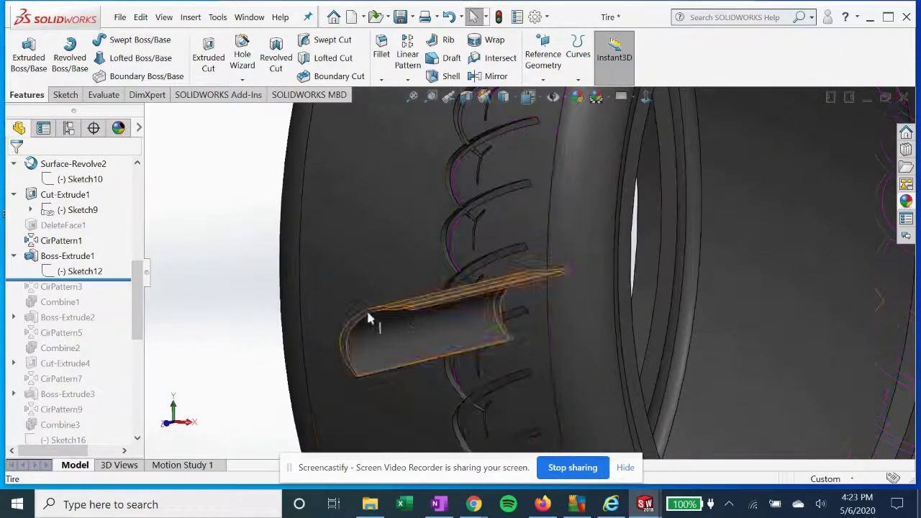
- Open the Boss-Extrude1 definition to examine its blind depth, merge setting and preview reaching into the tire tread
click(67, 256)
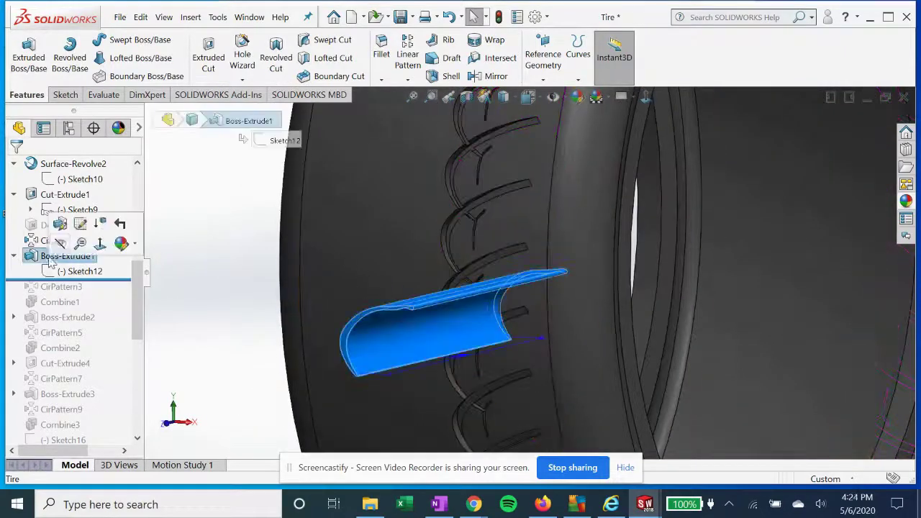
click(115, 244)
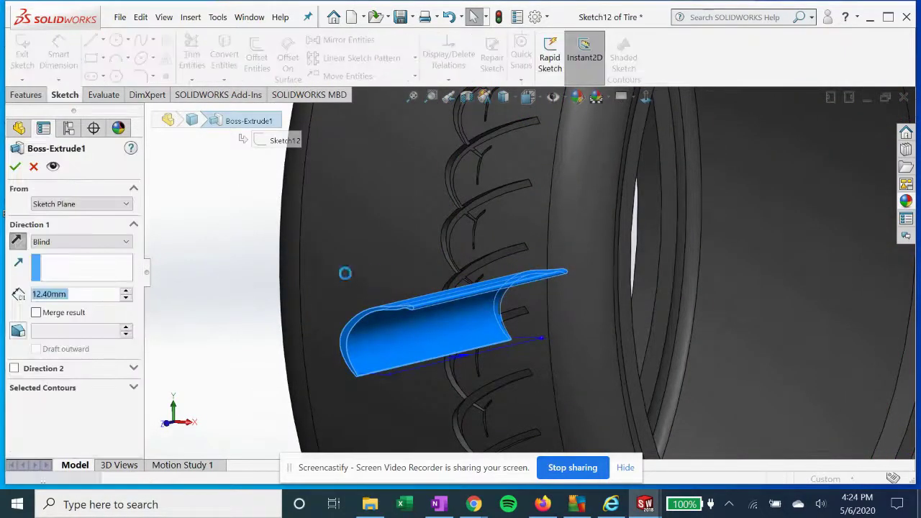
mouse_move(441, 272)
middle_down()
mouse_move(422, 281)
mouse_move(425, 312)
mouse_move(488, 326)
mouse_move(442, 263)
mouse_move(440, 280)
middle_up()
scroll(466, 287, down, 2)
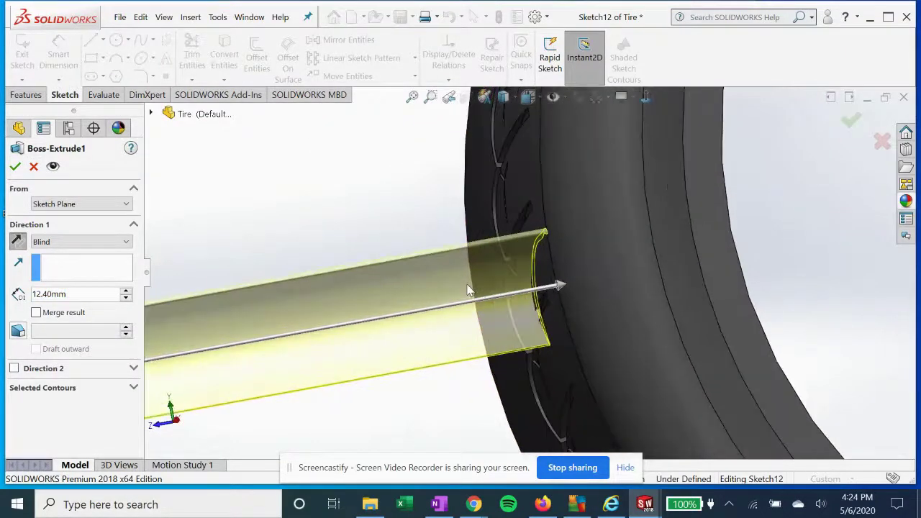
click(14, 168)
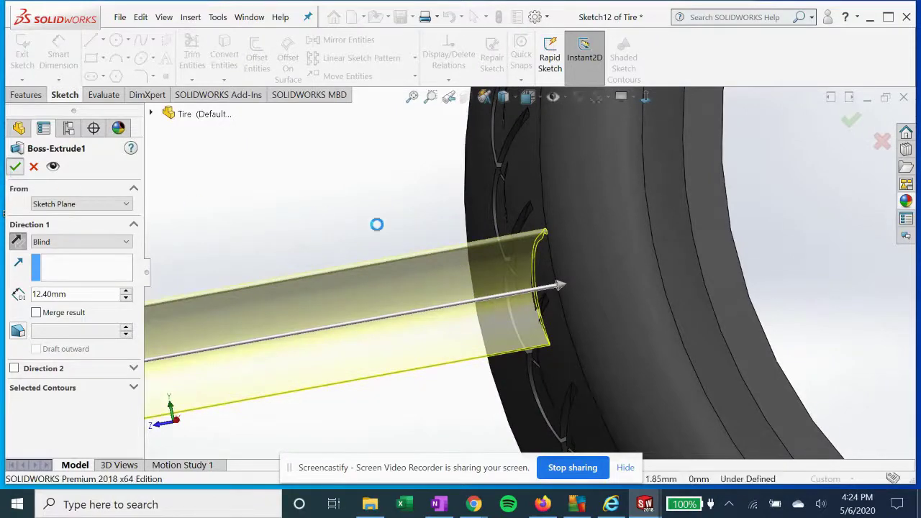
scroll(418, 269, up, 4)
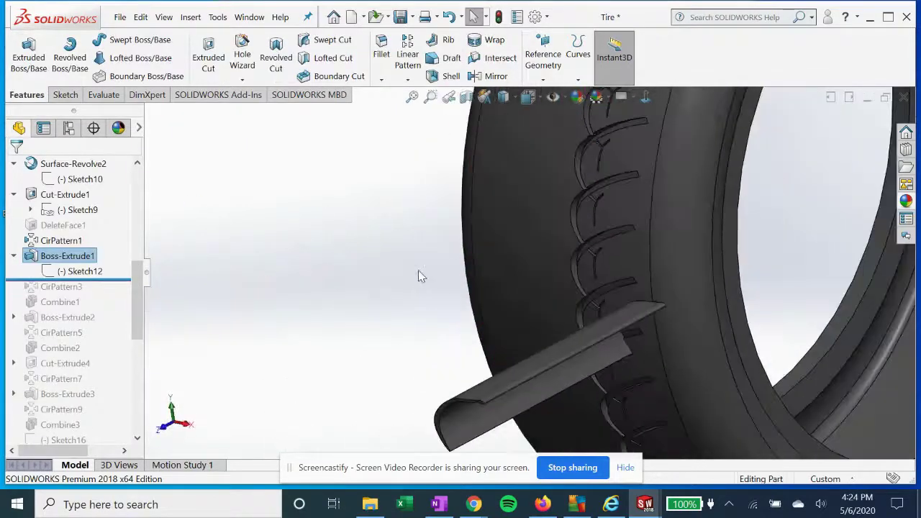
- Show Sketch9 under Split Line1 so its tread picture appears beside the tire
drag(137, 275, 144, 202)
click(62, 287)
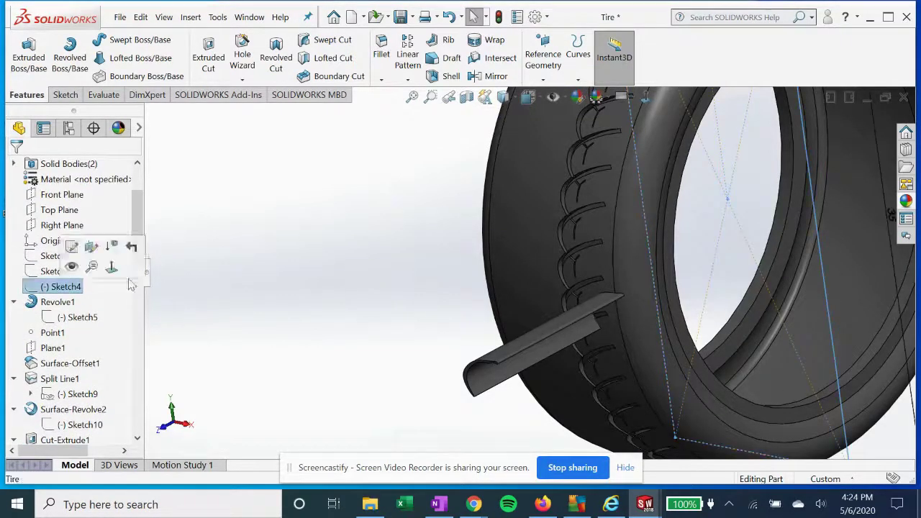
click(81, 318)
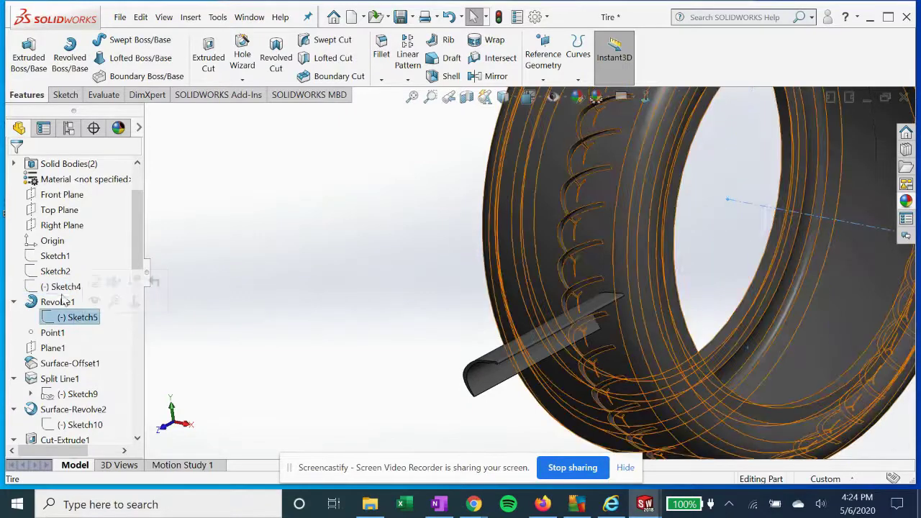
click(79, 393)
click(87, 376)
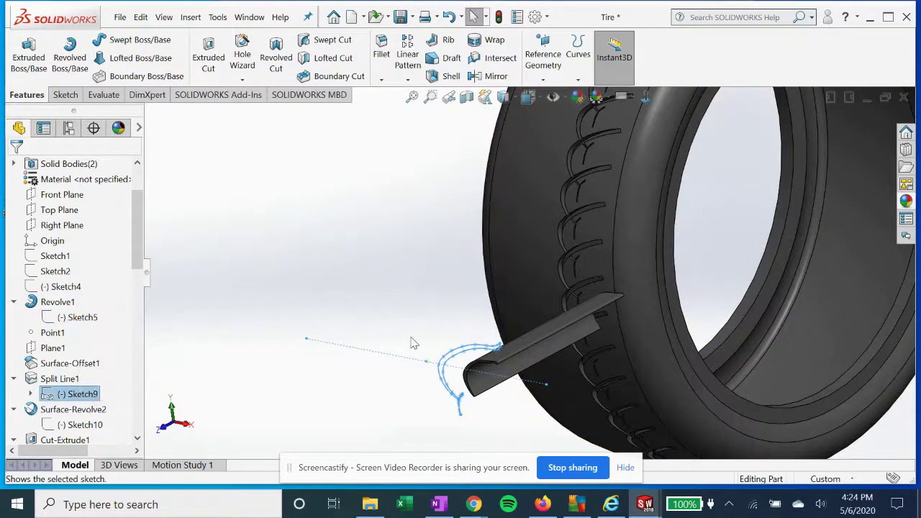
scroll(305, 301, up, 3)
scroll(483, 353, down, 3)
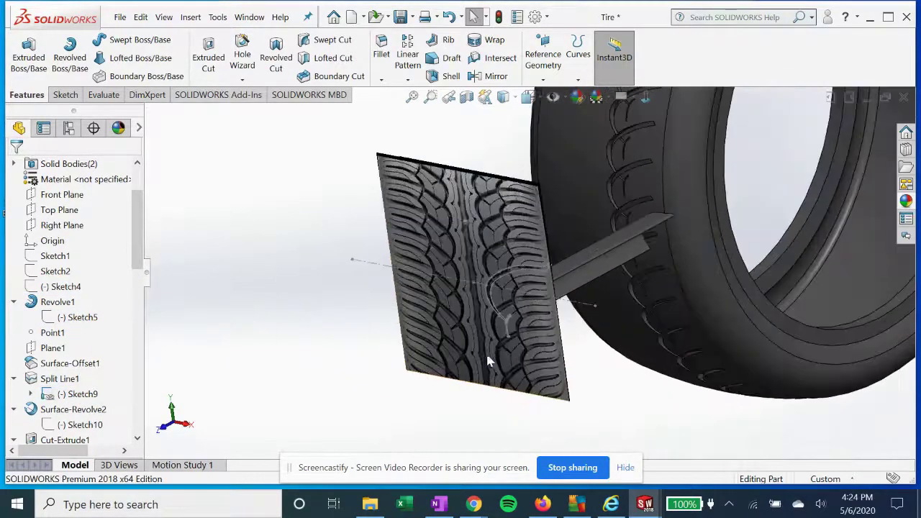
- Select Sketch12 under Boss-Extrude1 and examine how its curved profile follows the groove in the tread picture
drag(142, 259, 140, 338)
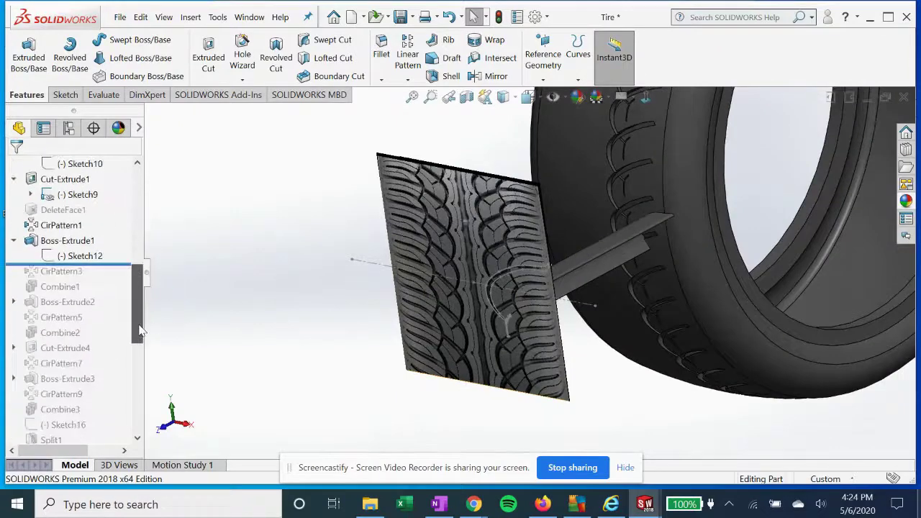
click(81, 255)
scroll(313, 296, down, 5)
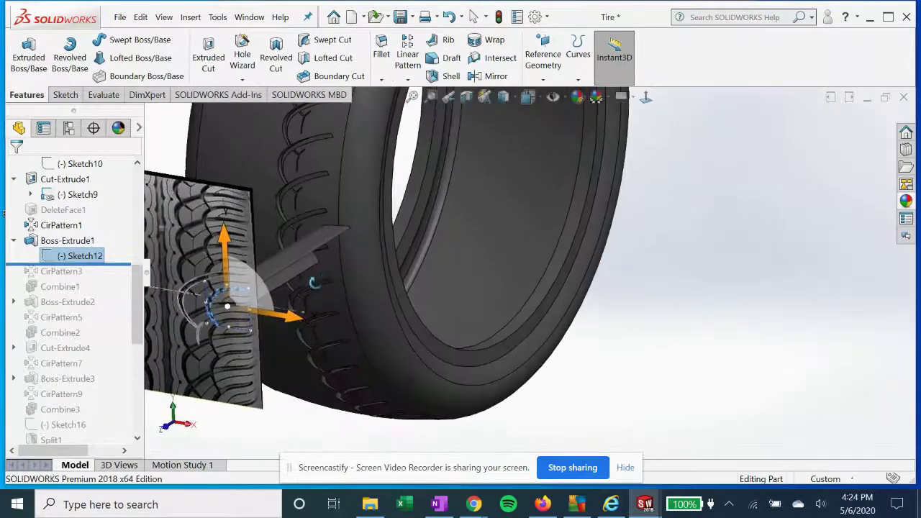
scroll(417, 326, down, 3)
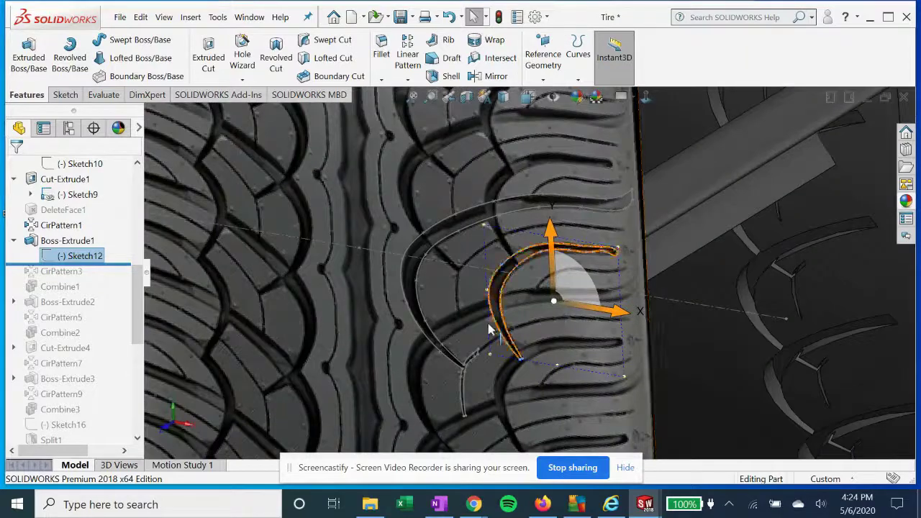
- Roll the tire's history forward to CirPattern3 and open its definition to examine the circular pattern of the Boss-Extrude1 body
drag(127, 264, 174, 278)
scroll(410, 331, up, 3)
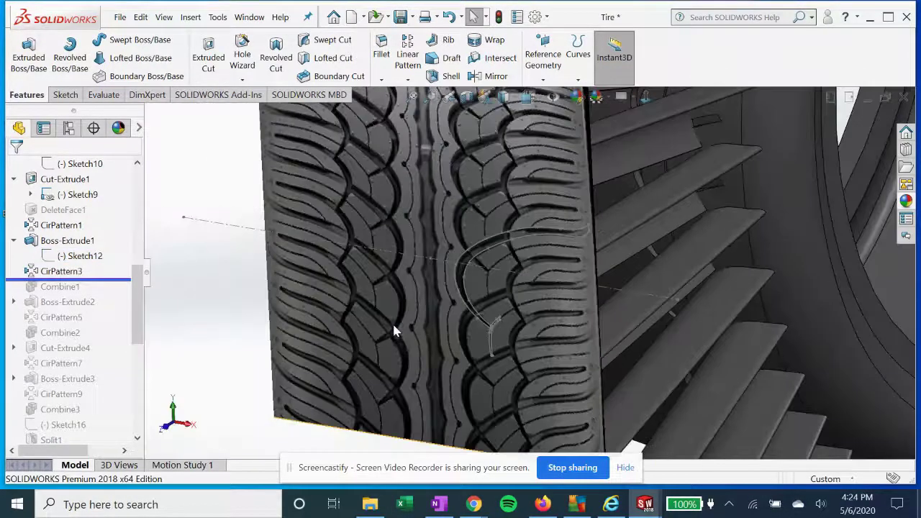
double_click(62, 271)
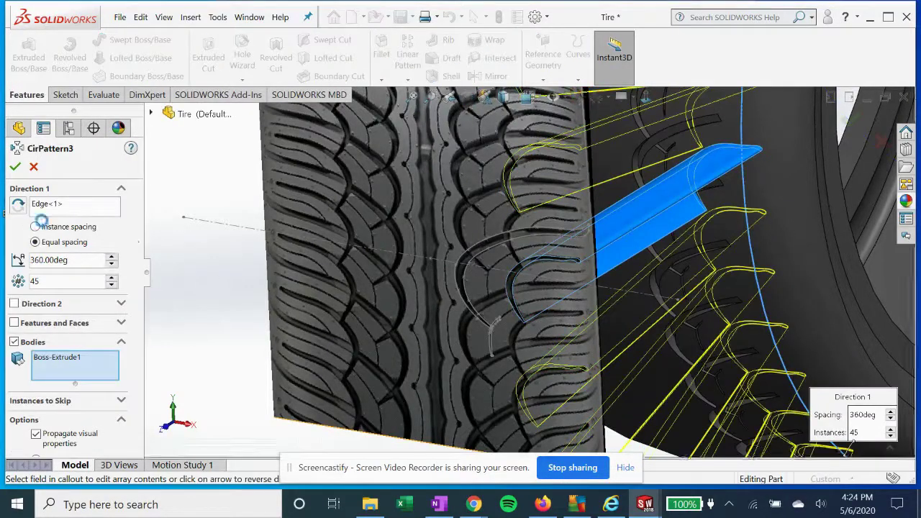
click(15, 166)
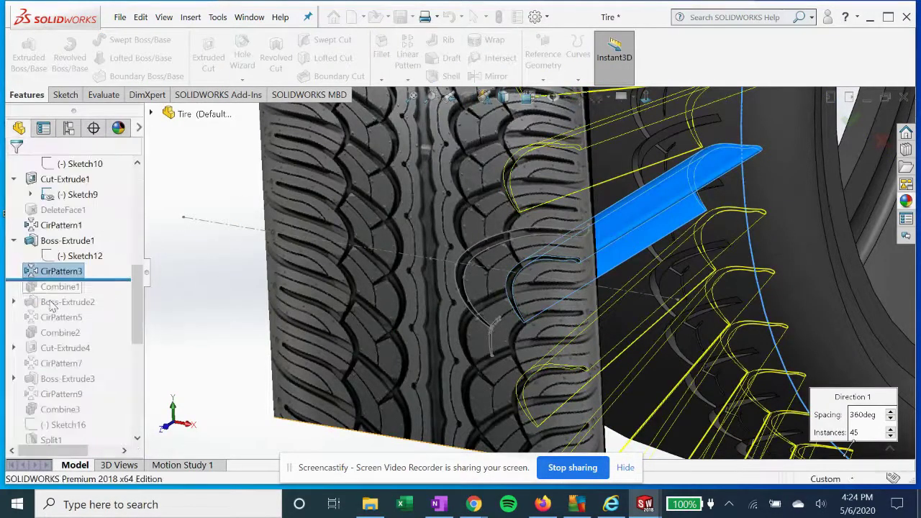
- Roll the tire's history to Combine1 and select the feature to examine the curved grooves it cuts around the tread
drag(108, 279, 114, 311)
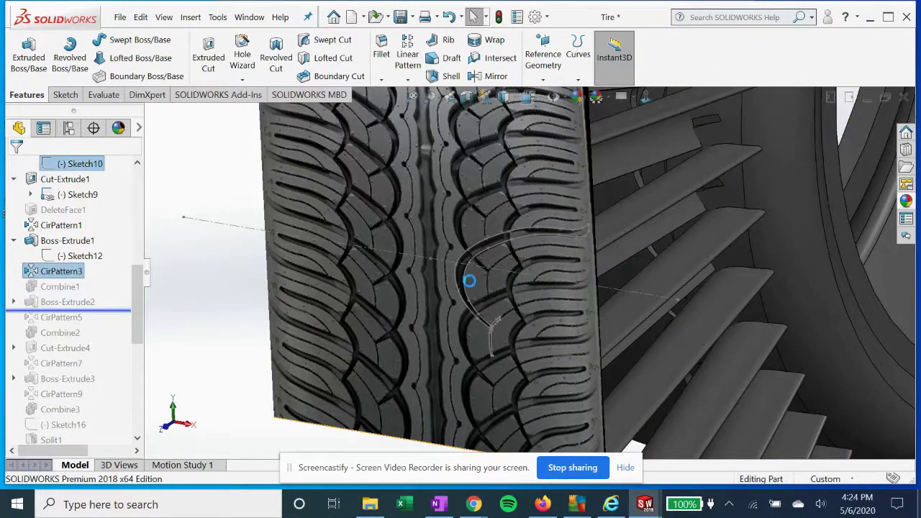
scroll(469, 280, up, 5)
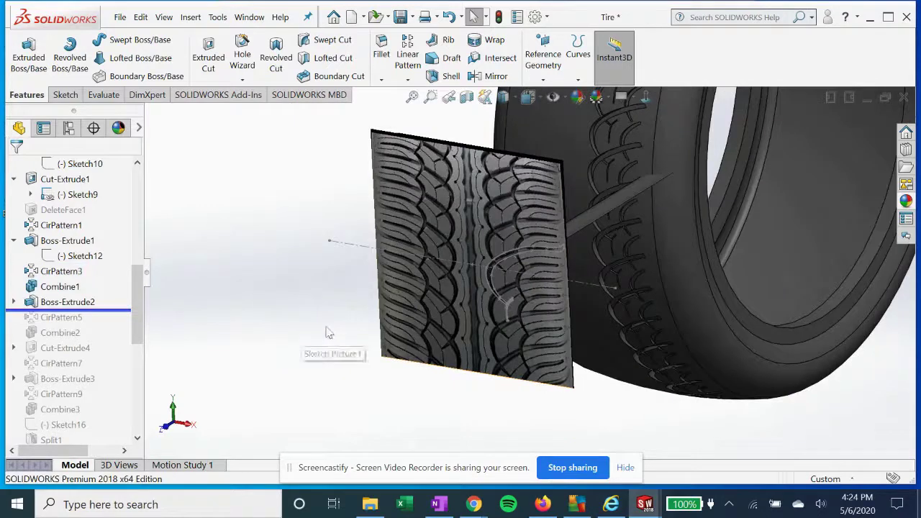
drag(114, 310, 65, 288)
click(65, 290)
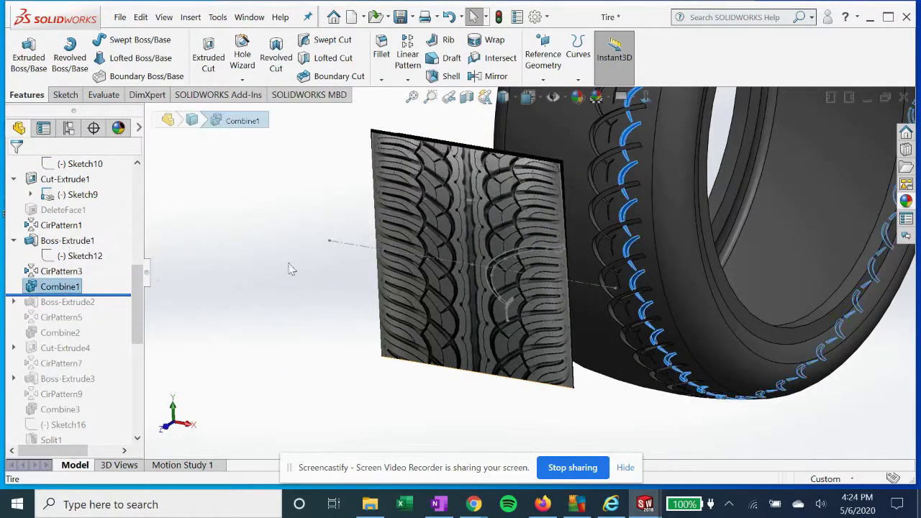
click(320, 236)
scroll(638, 218, down, 3)
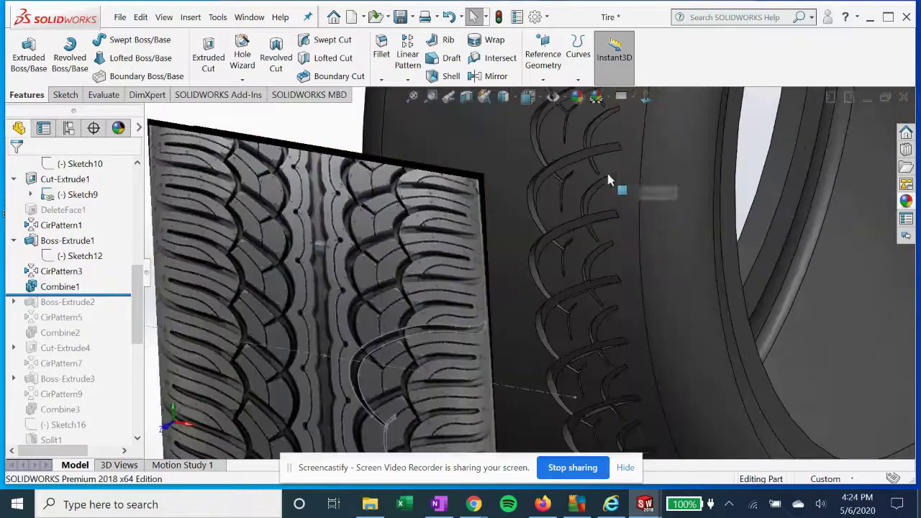
- Open the Combine1 definition to examine the Subtract operation, its main body and the patterned bodies being removed
click(63, 291)
click(73, 251)
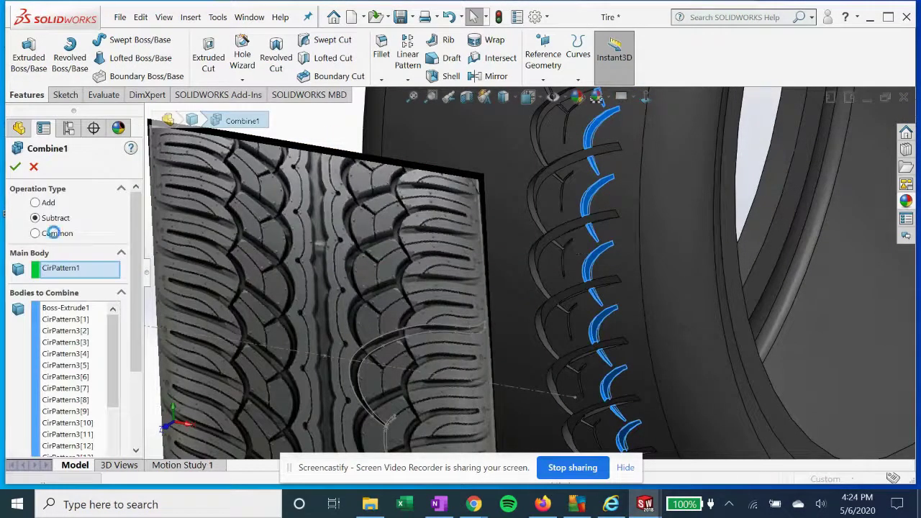
scroll(535, 283, up, 3)
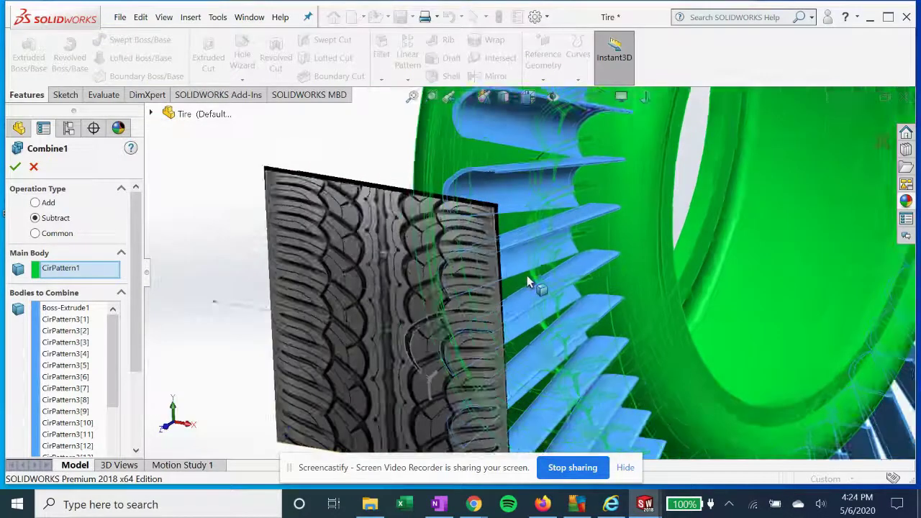
click(16, 167)
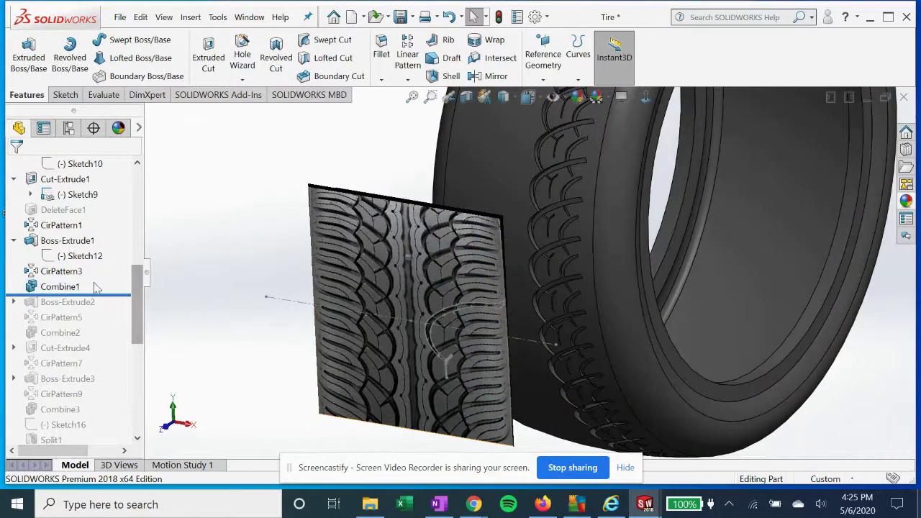
- Roll the tire's history forward to Boss-Extrude2 and view its Sketch13 face-on against the tread picture
drag(98, 287, 85, 302)
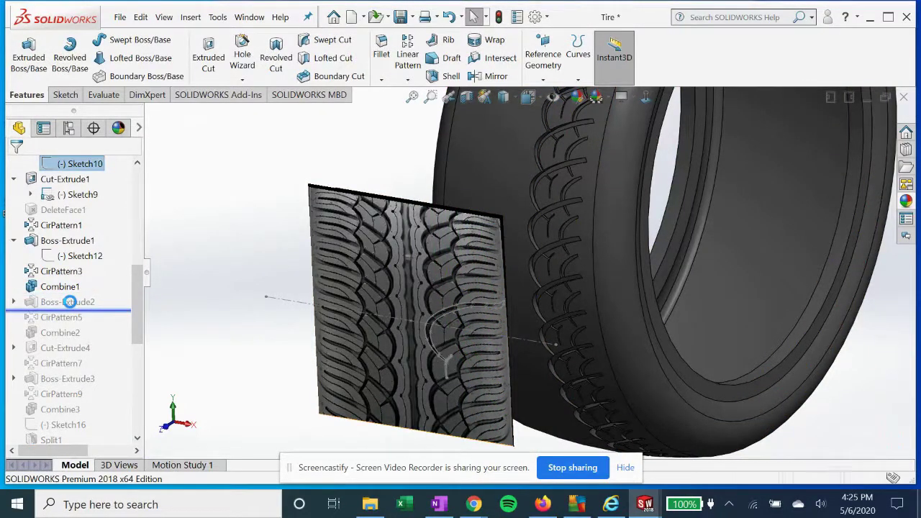
click(13, 302)
click(79, 317)
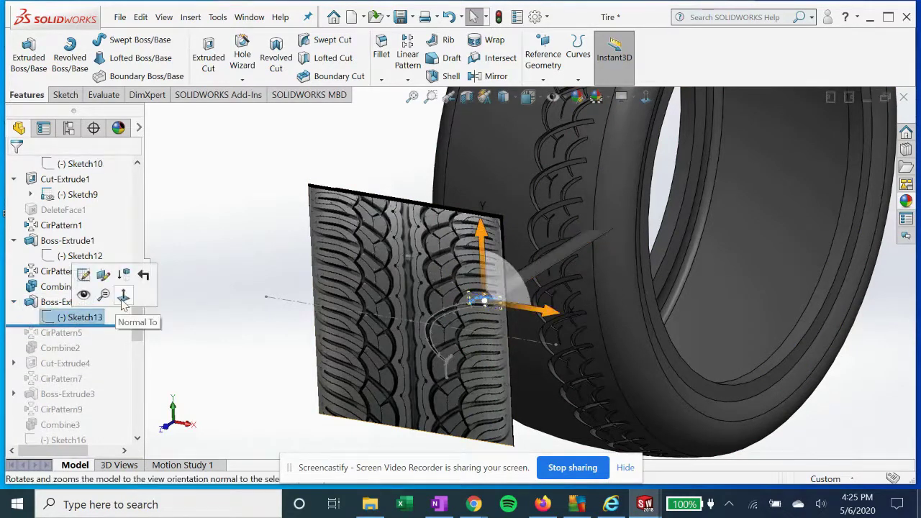
key(ctrl+8)
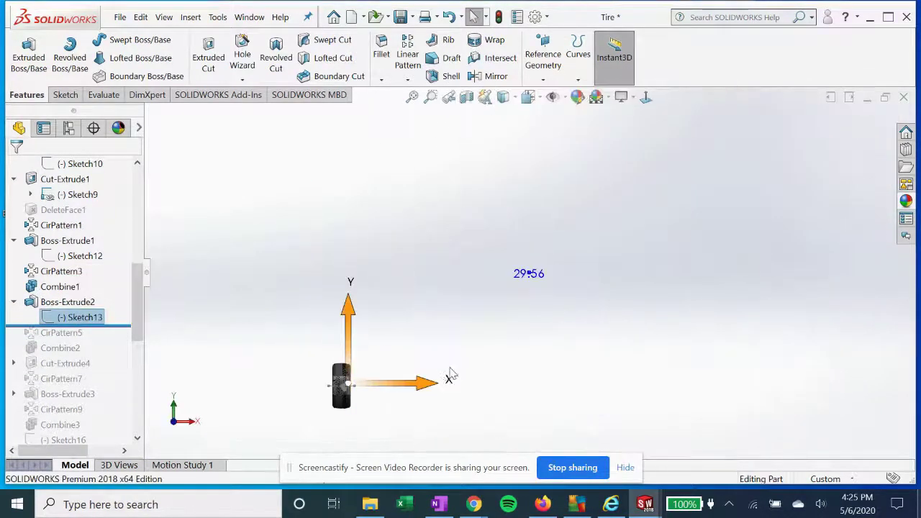
scroll(378, 398, down, 10)
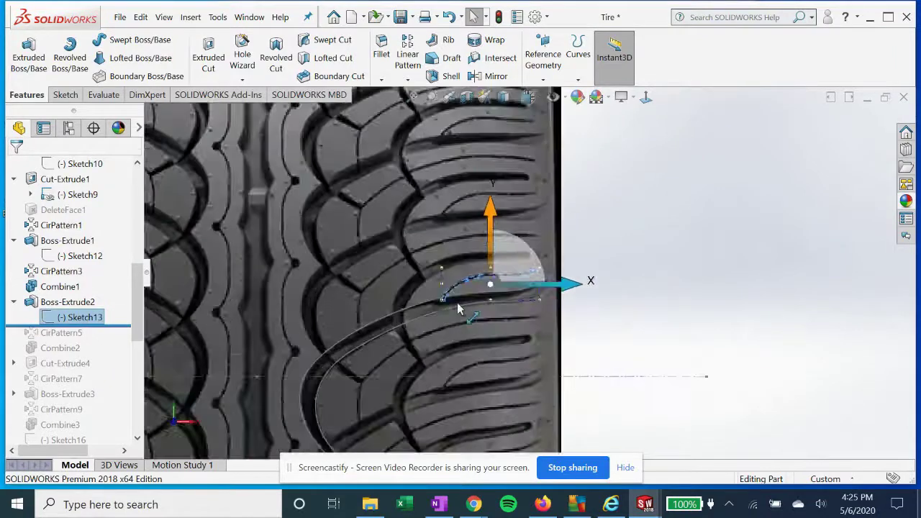
scroll(471, 277, up, 5)
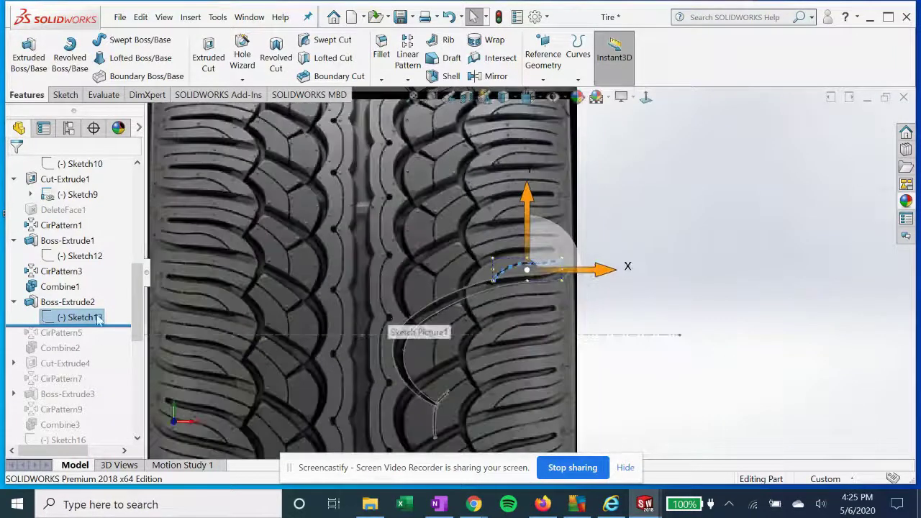
- Open the Boss-Extrude2 definition to examine its end condition and target surface, and close it again
click(635, 288)
scroll(635, 288, up, 4)
middle_drag(597, 286, 553, 293)
right_click(65, 310)
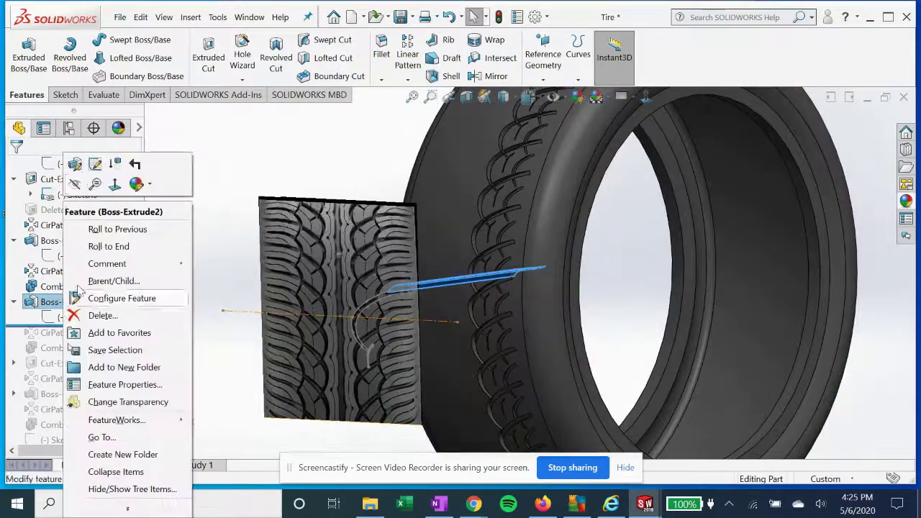
click(75, 164)
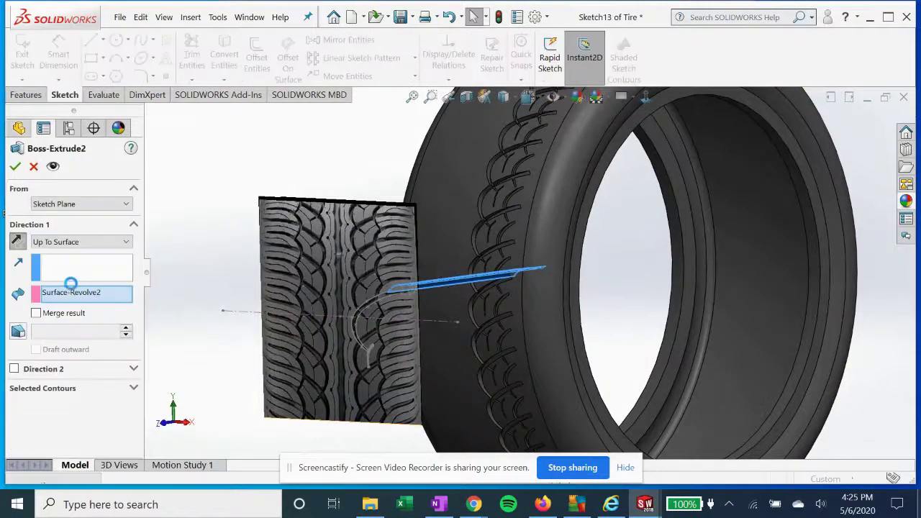
click(16, 167)
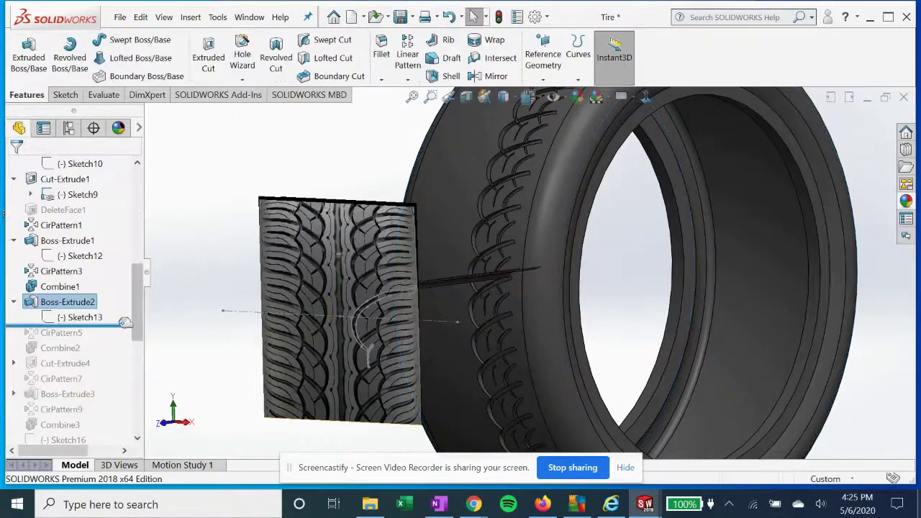
- Roll the tire's history forward past CirPattern5 to Combine2, selecting each feature to examine its effect on the tread
drag(125, 328, 72, 338)
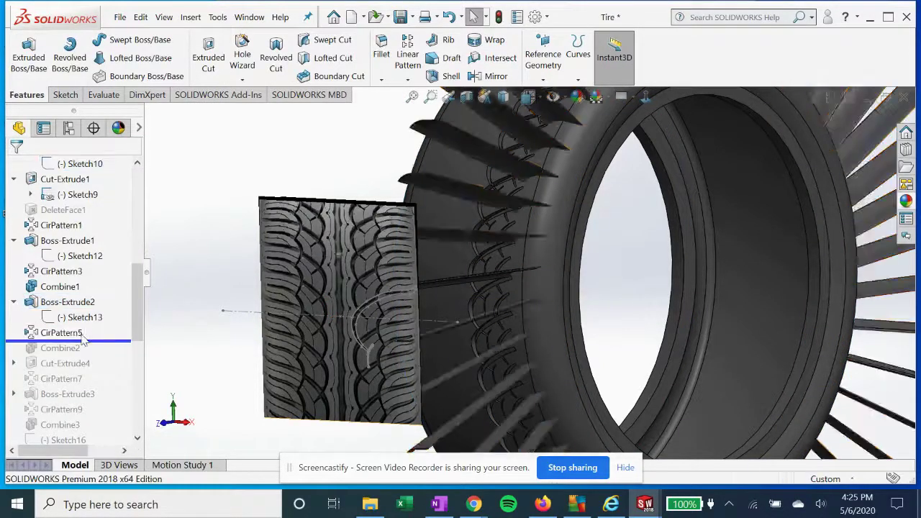
click(71, 335)
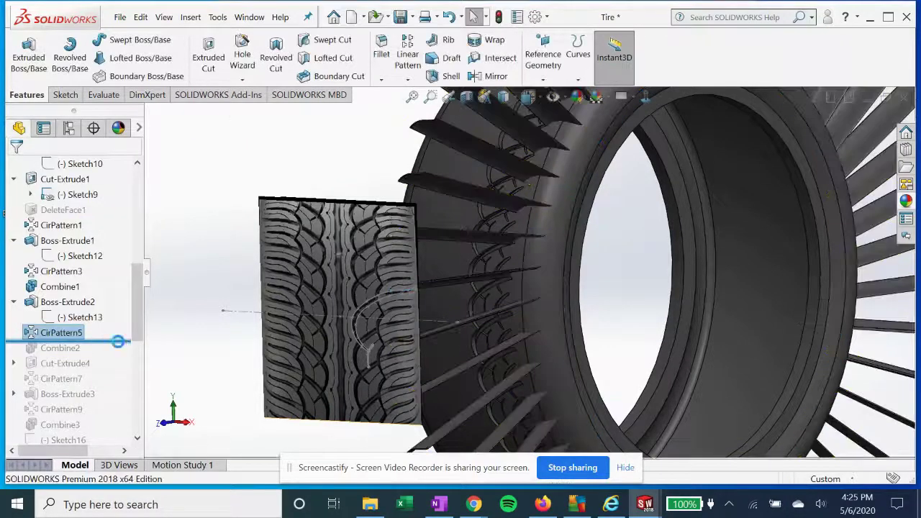
drag(123, 341, 119, 354)
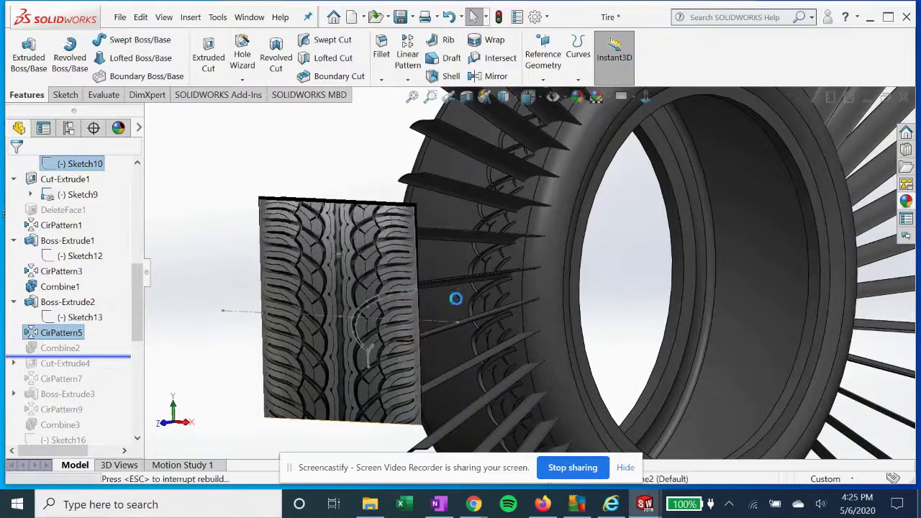
click(59, 348)
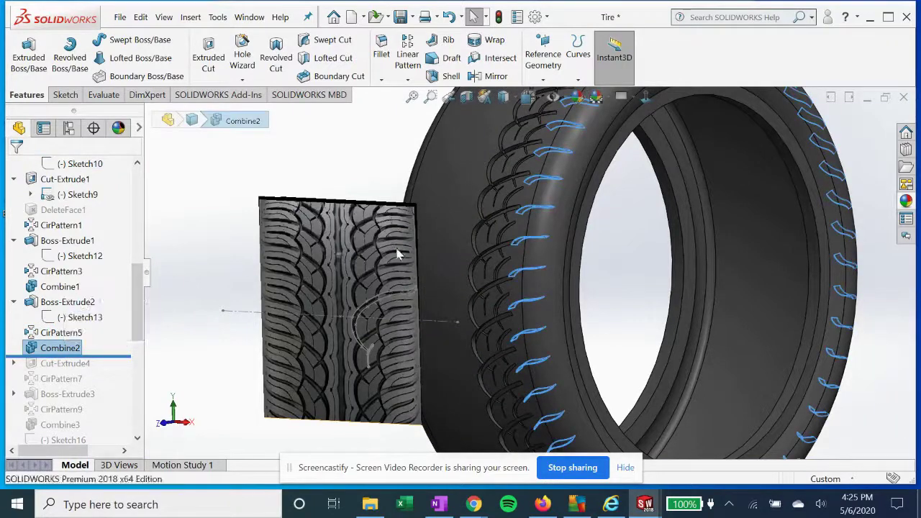
- Open the Combine2 definition to examine its operation type, main body and full list of bodies to combine
double_click(60, 347)
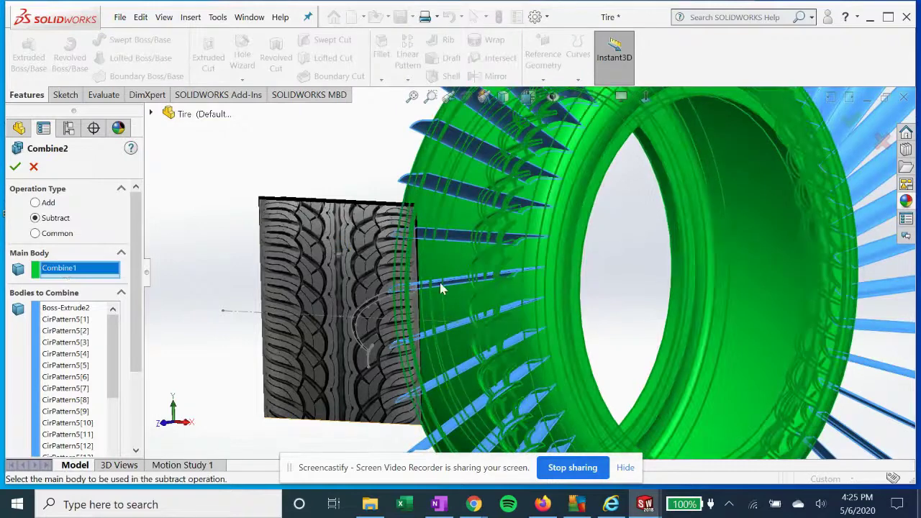
middle_drag(442, 292, 585, 272)
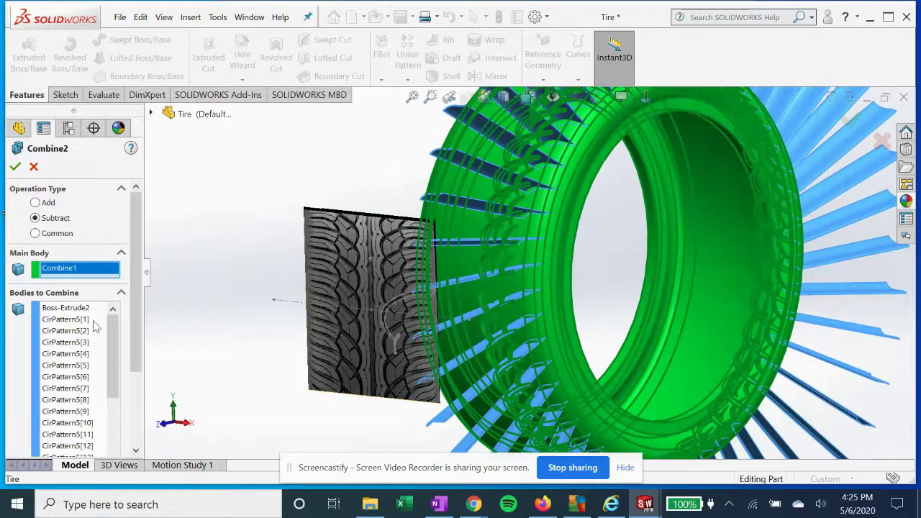
drag(113, 326, 123, 416)
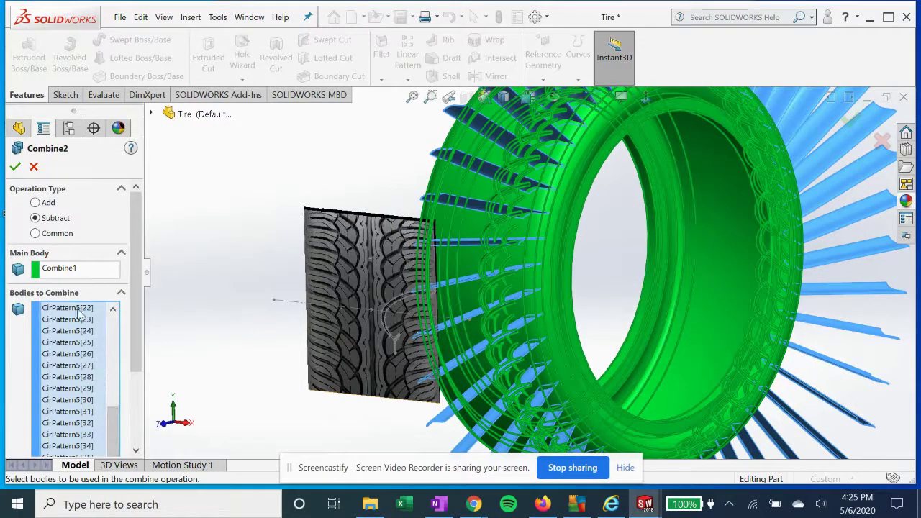
click(13, 168)
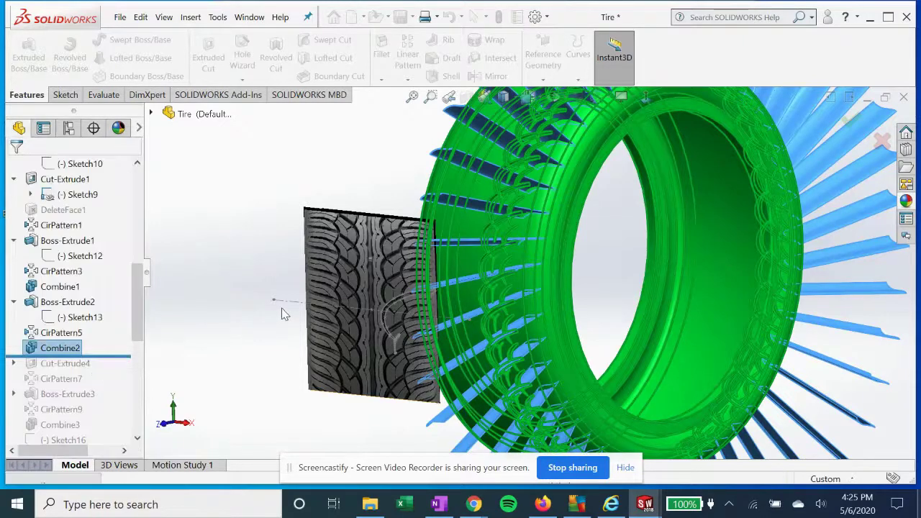
click(63, 333)
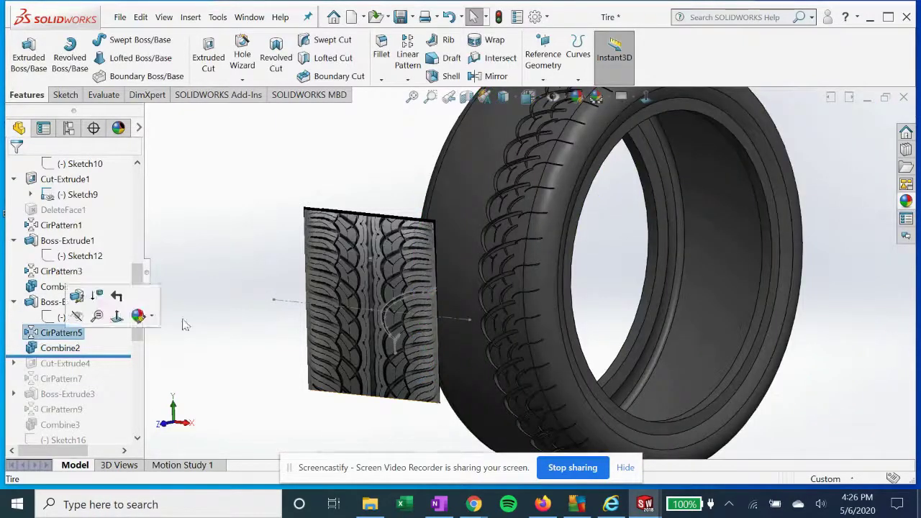
click(220, 292)
- Roll the tire's history forward past Cut-Extrude4 to Combine3 to examine the cuts along the tread's inner edge
scroll(125, 280, down, 3)
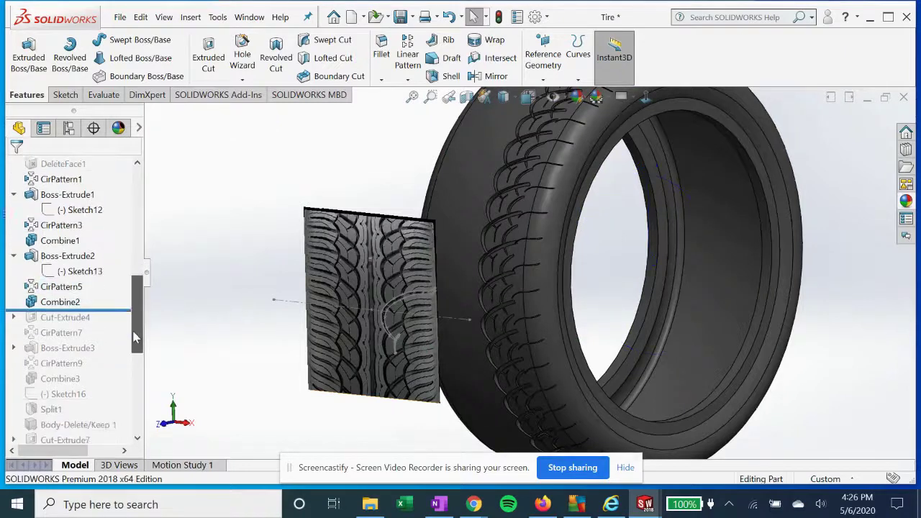
drag(126, 281, 127, 298)
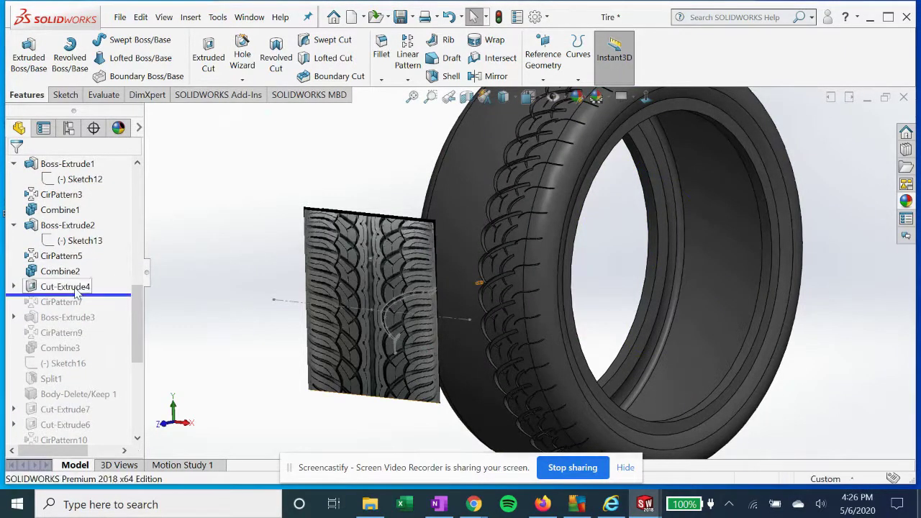
drag(119, 295, 118, 365)
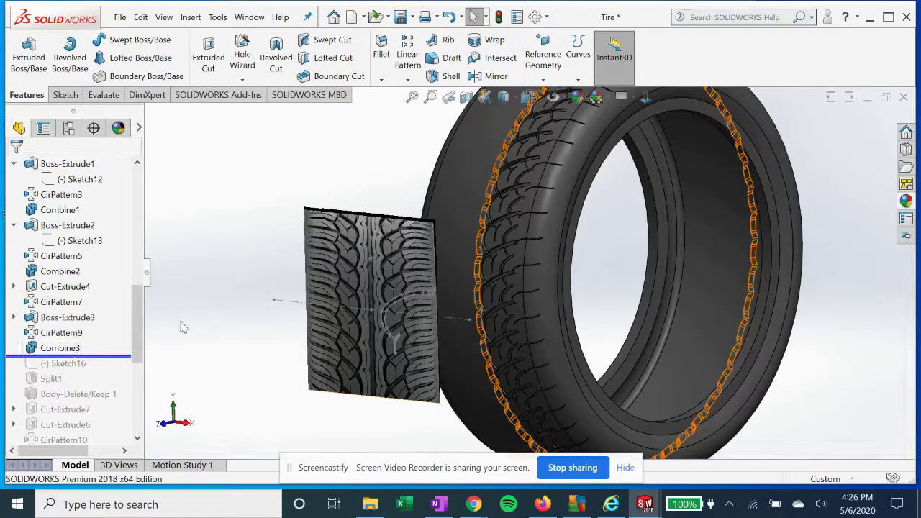
- Roll the tire's history forward to Sketch16 and view the sketch face-on against the tire and tread picture
scroll(63, 323, down, 1)
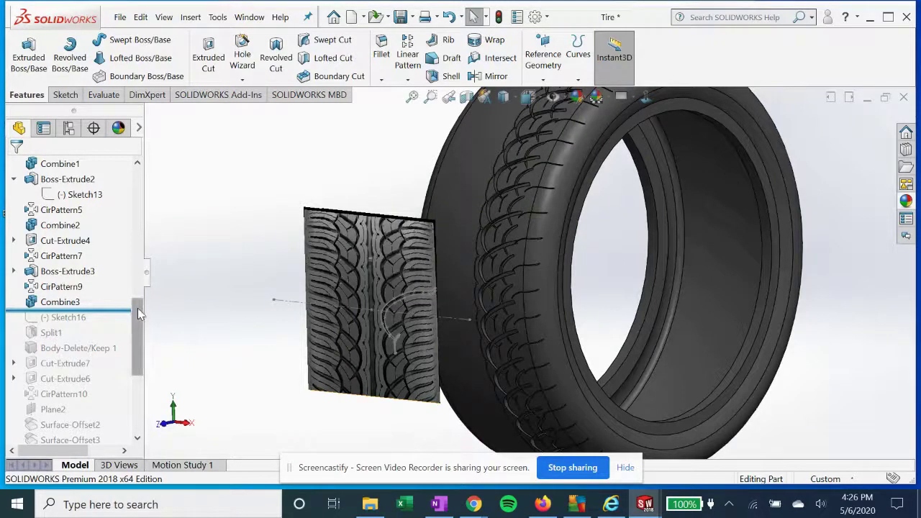
scroll(126, 307, down, 1)
drag(119, 262, 118, 275)
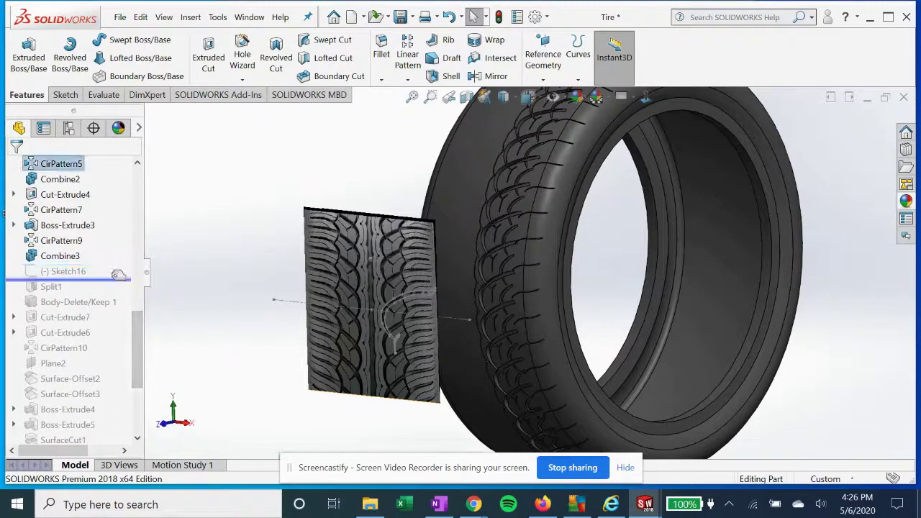
mouse_move(220, 267)
middle_down()
mouse_move(294, 279)
mouse_move(678, 123)
mouse_move(528, 207)
middle_up()
click(72, 271)
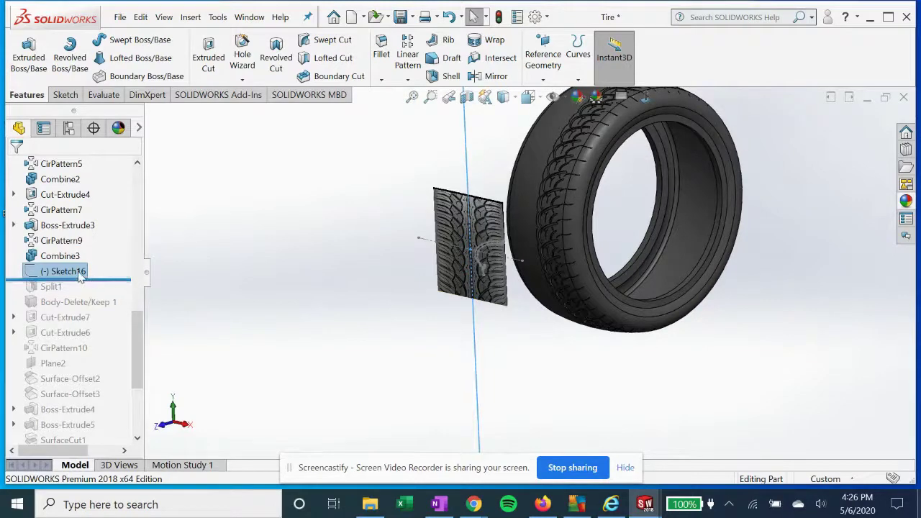
click(645, 97)
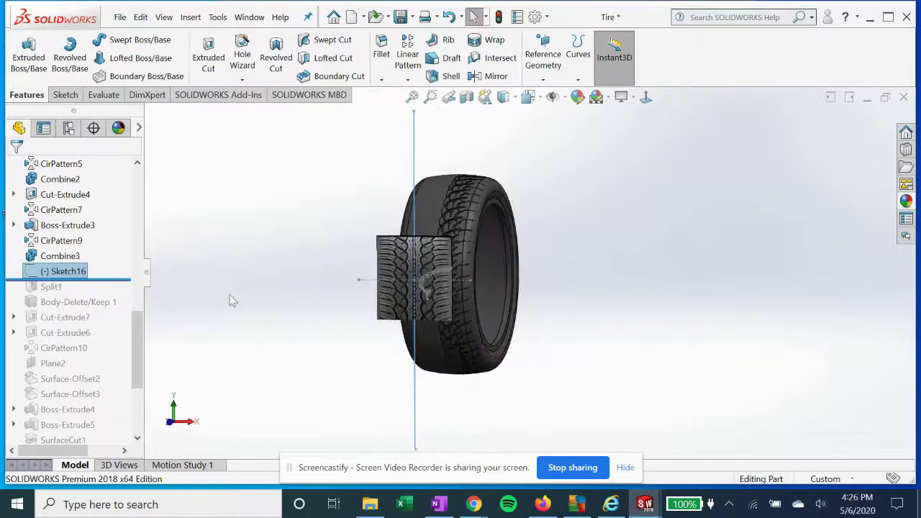
- Roll the tire's history forward past Split1 to Cut-Extrude7 and select Body-Delete/Keep 1 to examine the half tire
drag(120, 279, 118, 288)
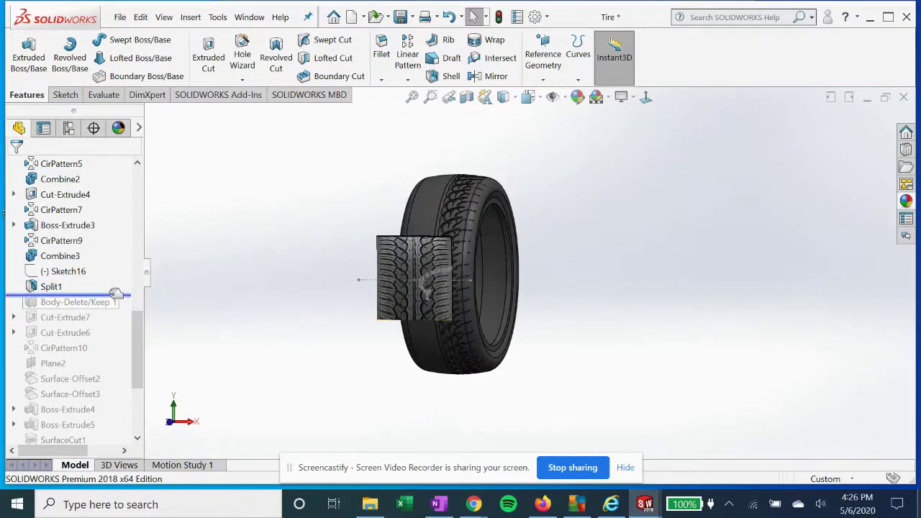
drag(119, 293, 108, 323)
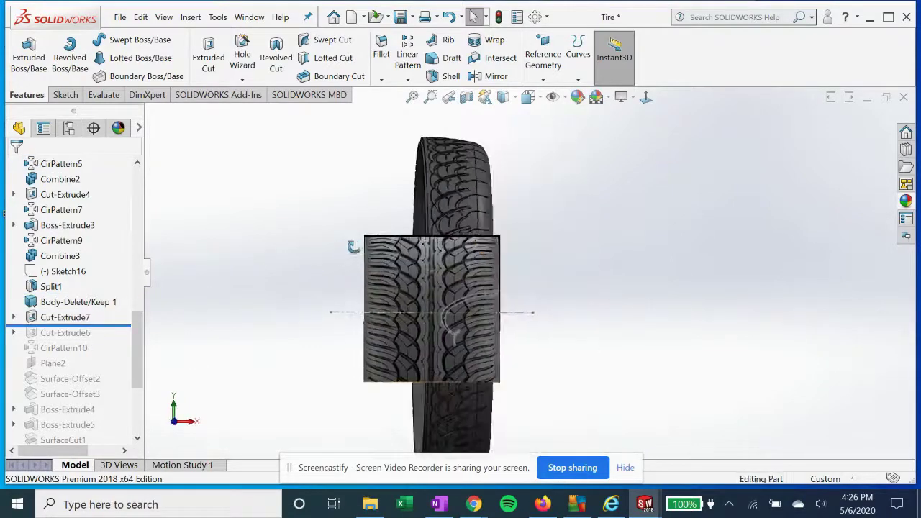
click(77, 301)
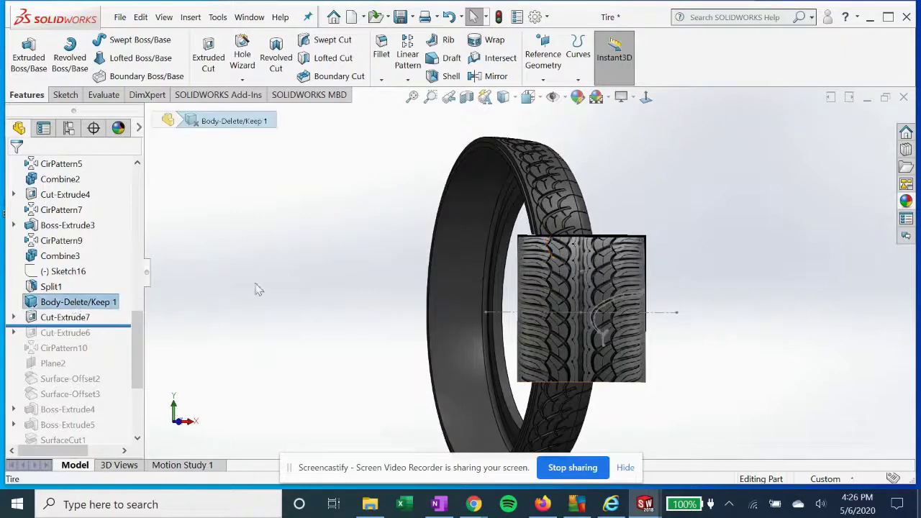
- Open Cut-Extrude7's Sketch19 for editing and view it face-on to examine its ring profile around the tire
click(13, 317)
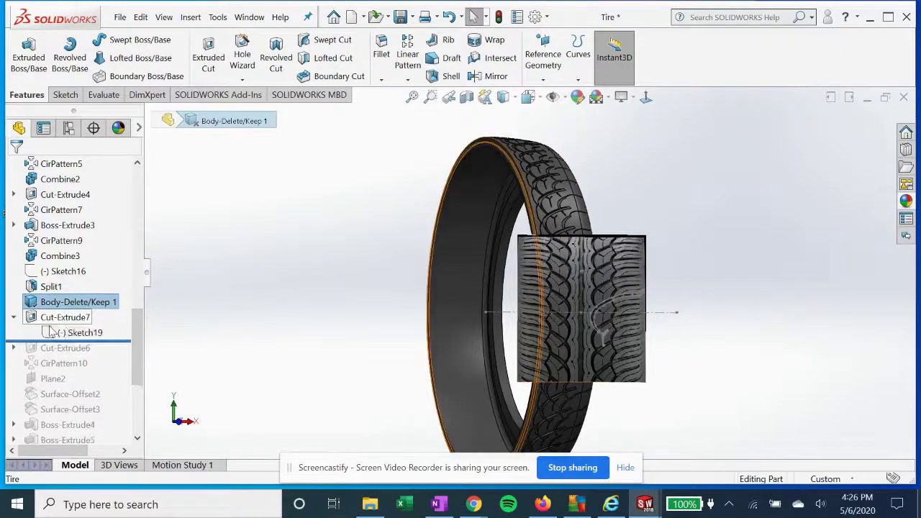
click(79, 332)
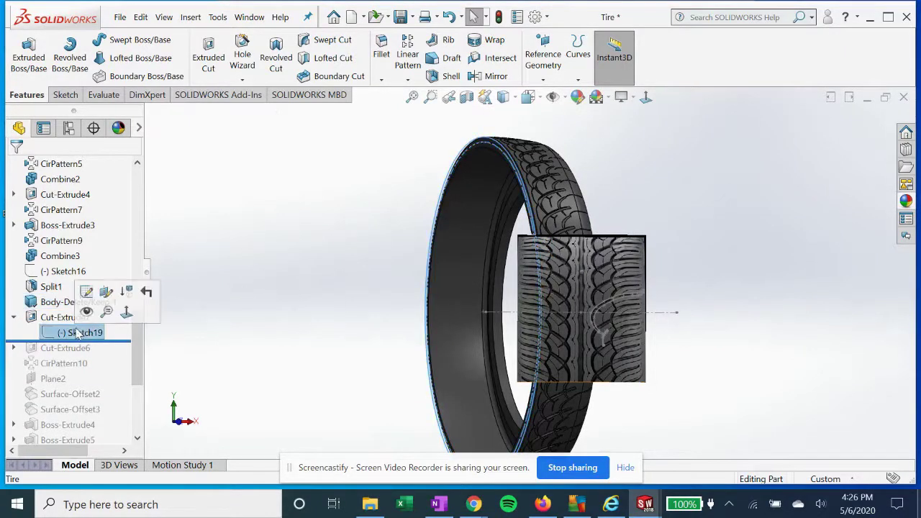
click(86, 292)
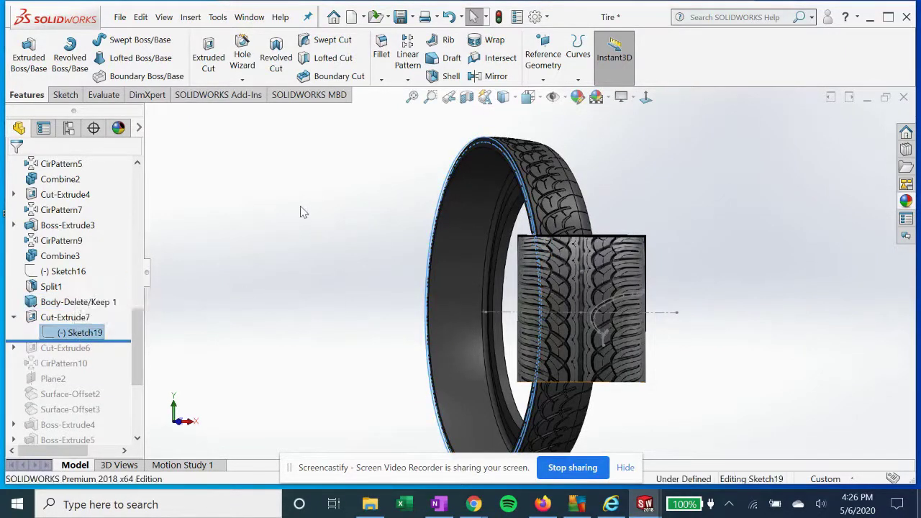
click(645, 97)
scroll(514, 357, down, 8)
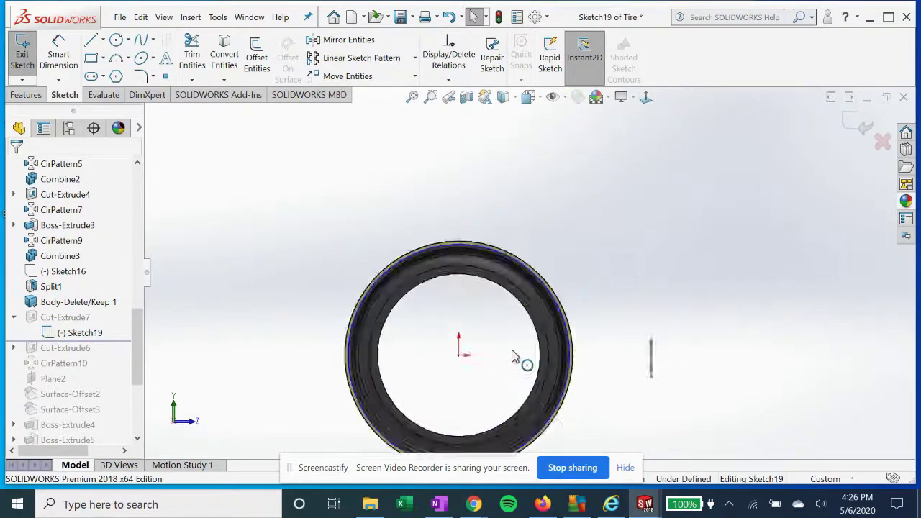
click(565, 171)
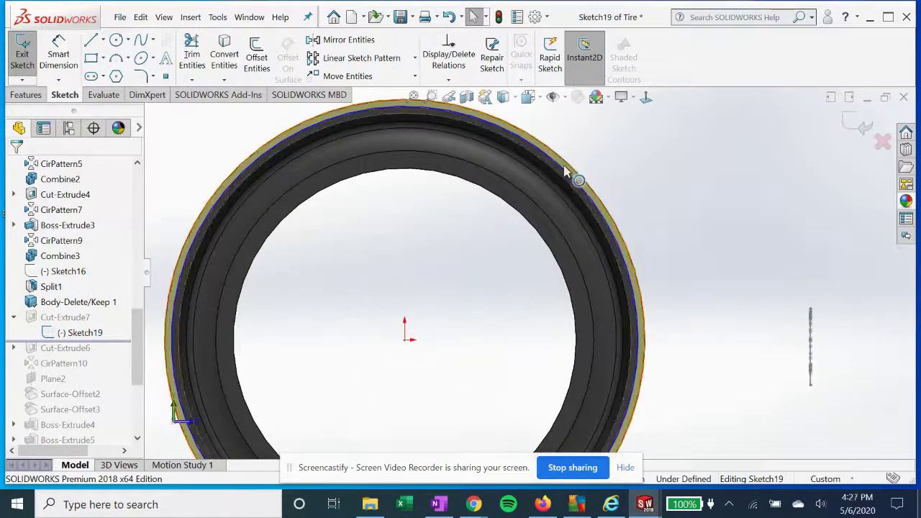
- Open the Cut-Extrude7 definition to examine its end condition and depth against the tread, and close it again
click(59, 317)
click(85, 286)
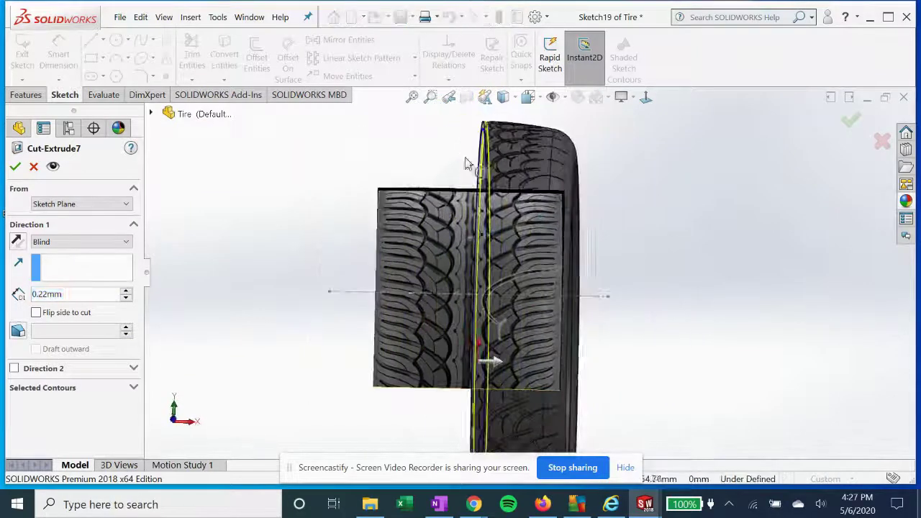
scroll(466, 164, down, 5)
click(17, 168)
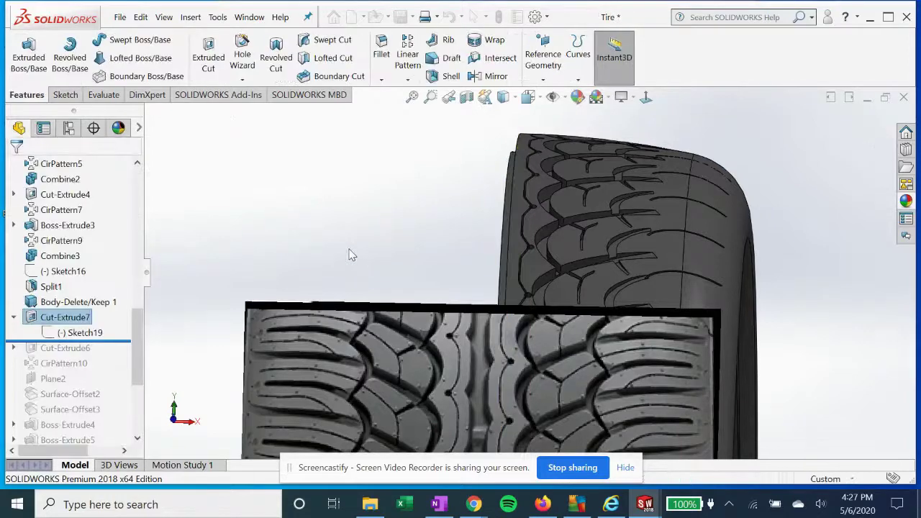
- Roll the tire's history forward to Cut-Extrude6 and select it to examine the cut near the tread's center
scroll(101, 225, down, 3)
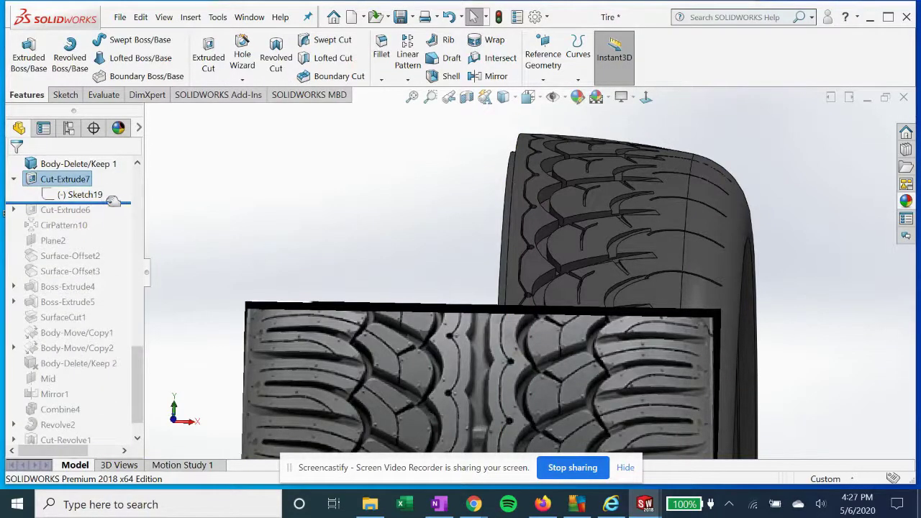
mouse_move(114, 204)
mouse_down()
mouse_move(115, 228)
mouse_move(117, 209)
mouse_move(115, 216)
mouse_up()
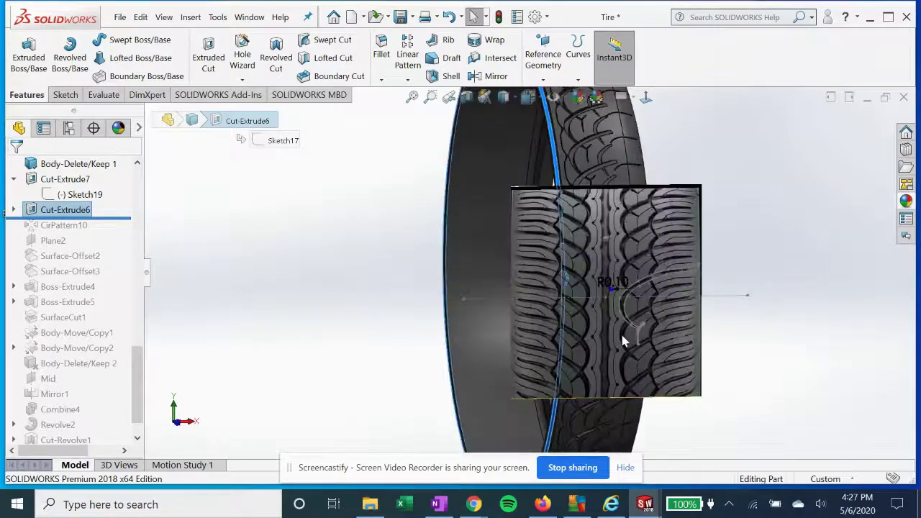
scroll(561, 285, down, 3)
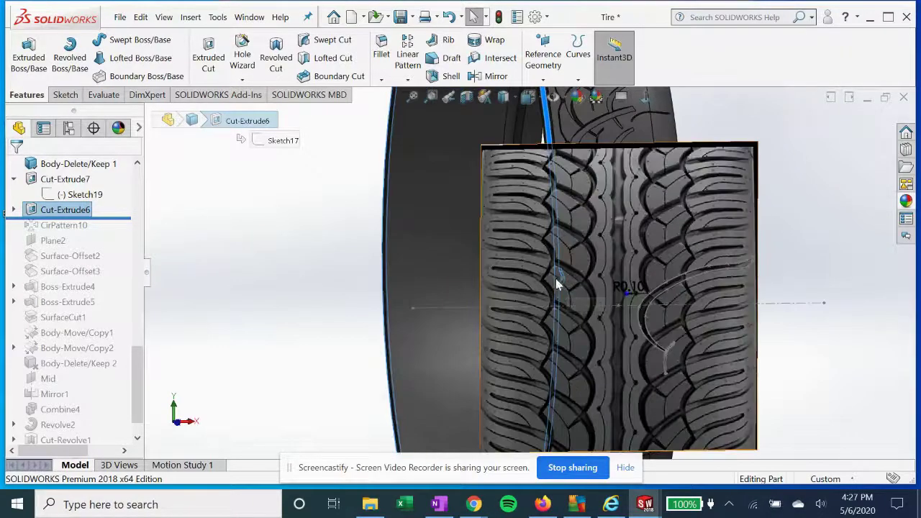
- Open Cut-Extrude6's Sketch17 face-on against the tread picture, close it and examine the resulting cut on the tire
click(13, 209)
click(72, 225)
click(82, 193)
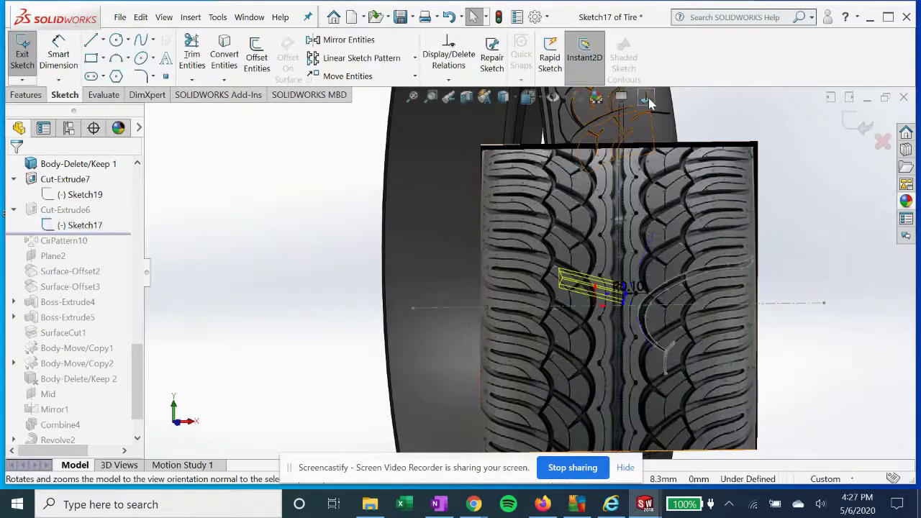
click(632, 126)
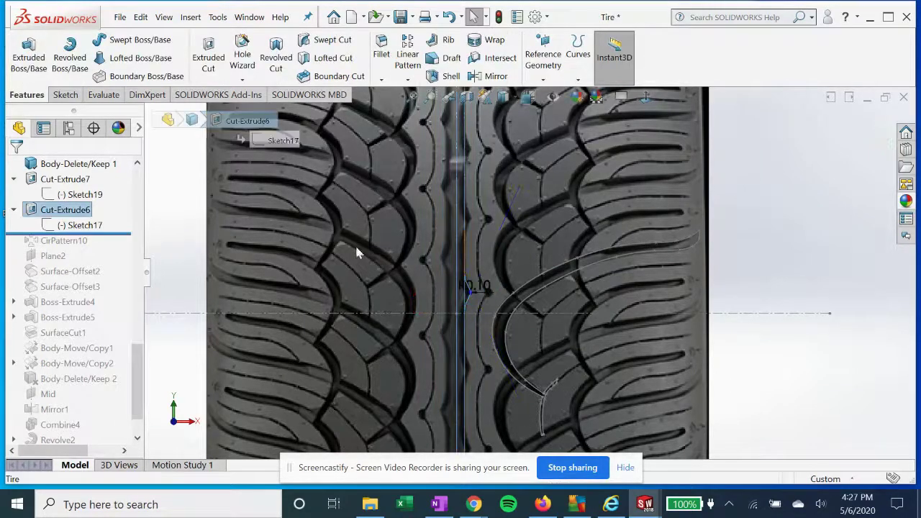
mouse_move(491, 260)
middle_down()
mouse_move(554, 292)
mouse_move(459, 301)
middle_up()
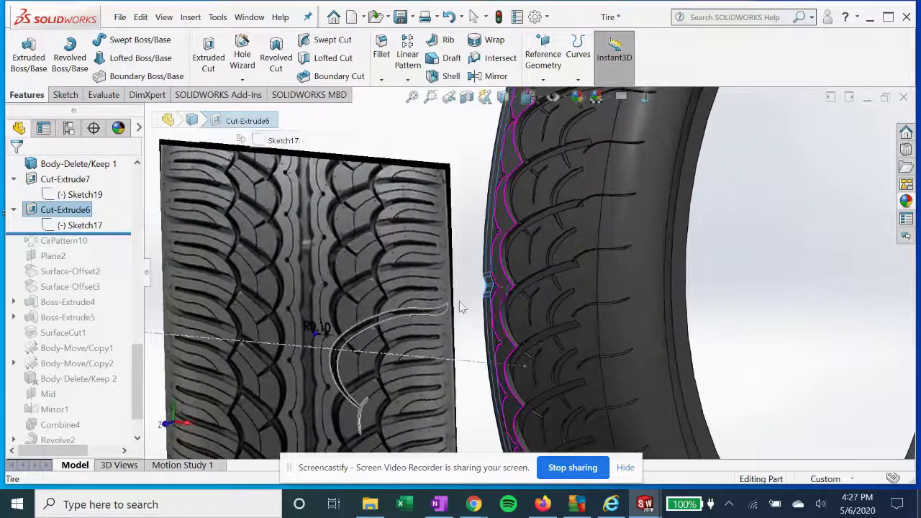
- Open the Cut-Extrude6 definition to examine its Up To Surface end condition against the tread, and close it again
click(57, 210)
click(57, 210)
click(58, 209)
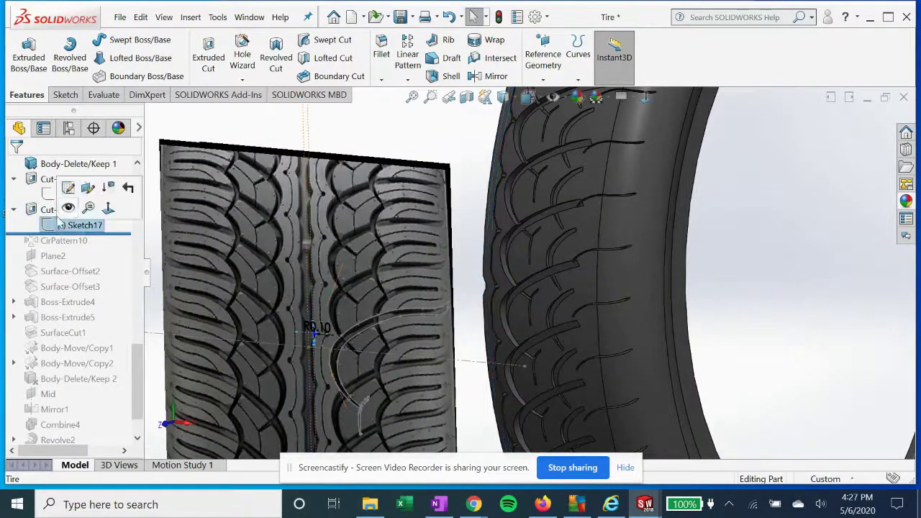
click(59, 174)
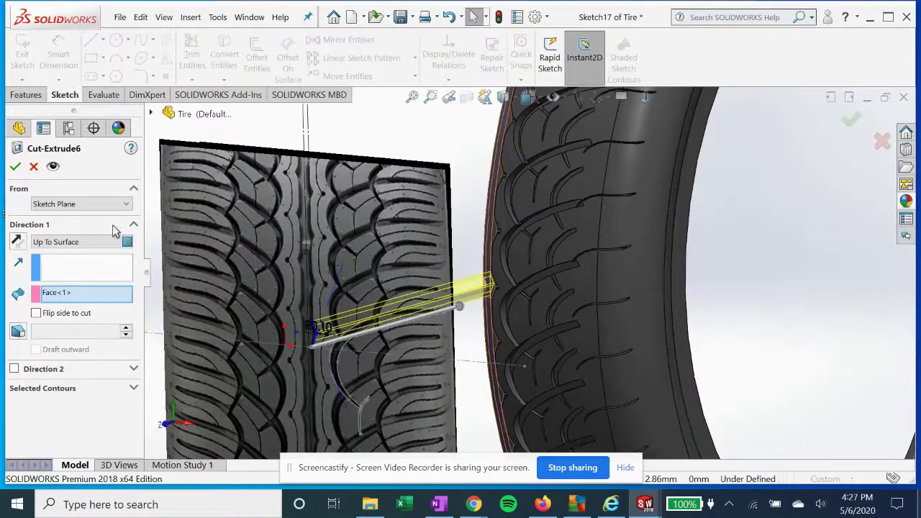
middle_drag(401, 232, 352, 287)
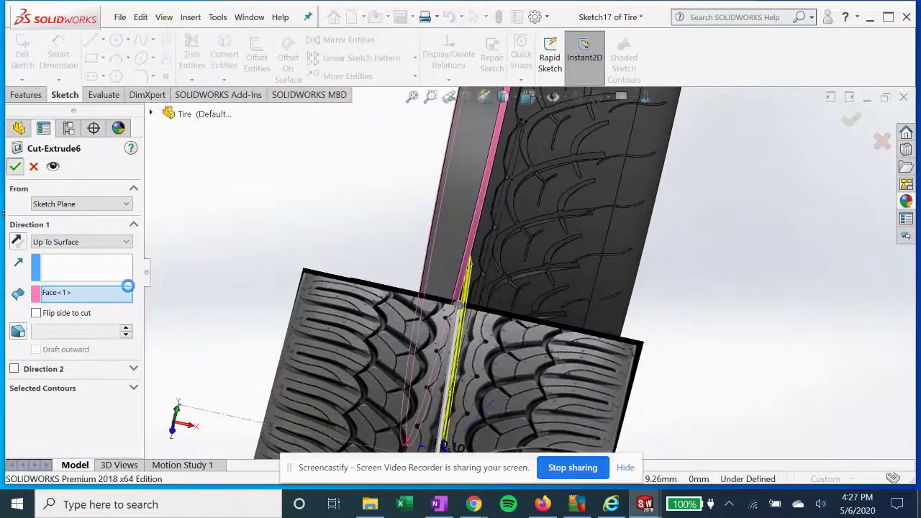
key(Return)
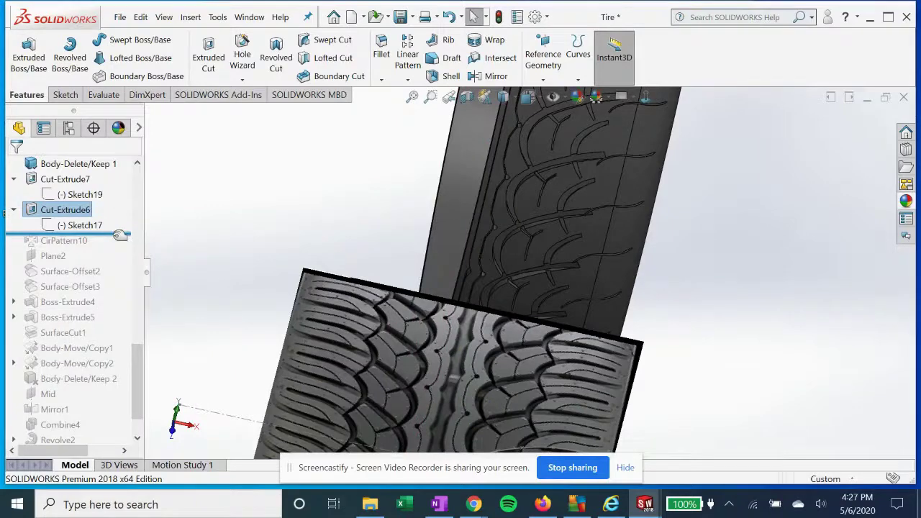
- Roll the tire's history forward past CirPattern10 and on to Surface-Offset3, examining the patterned tread cuts
drag(120, 235, 110, 247)
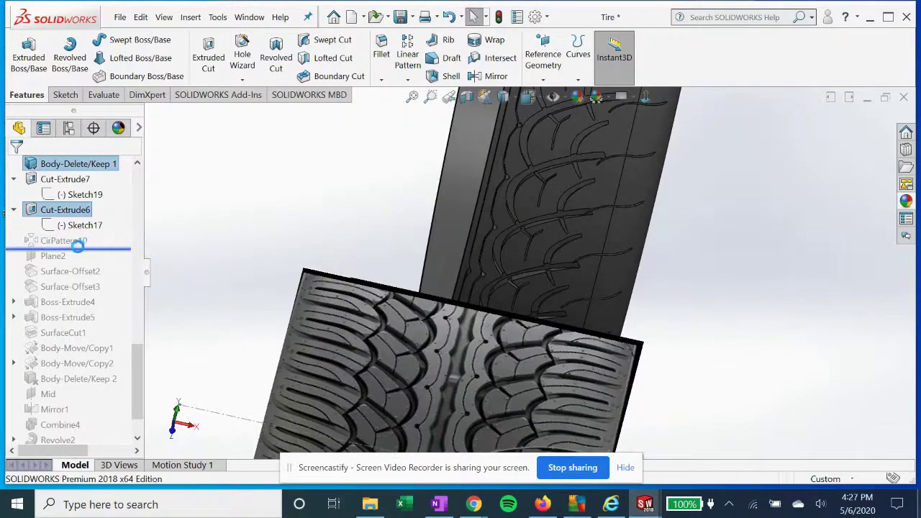
middle_drag(518, 252, 509, 257)
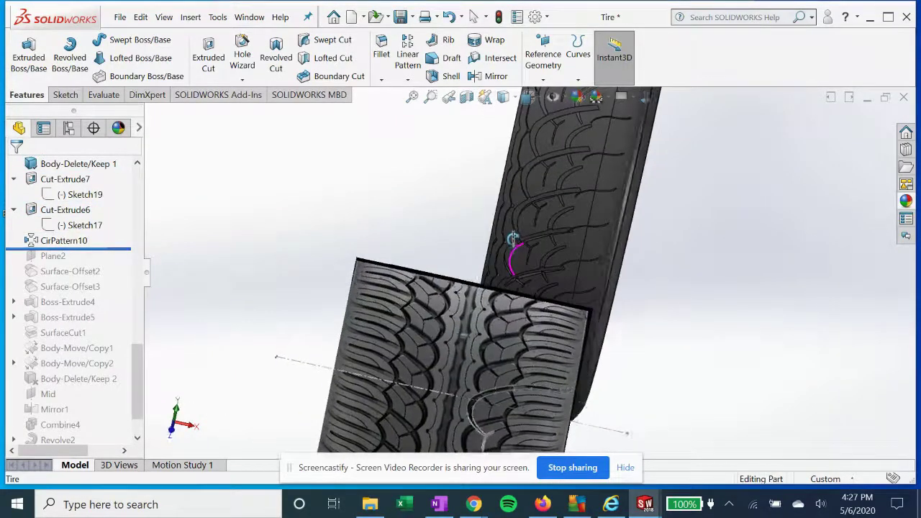
drag(118, 248, 114, 290)
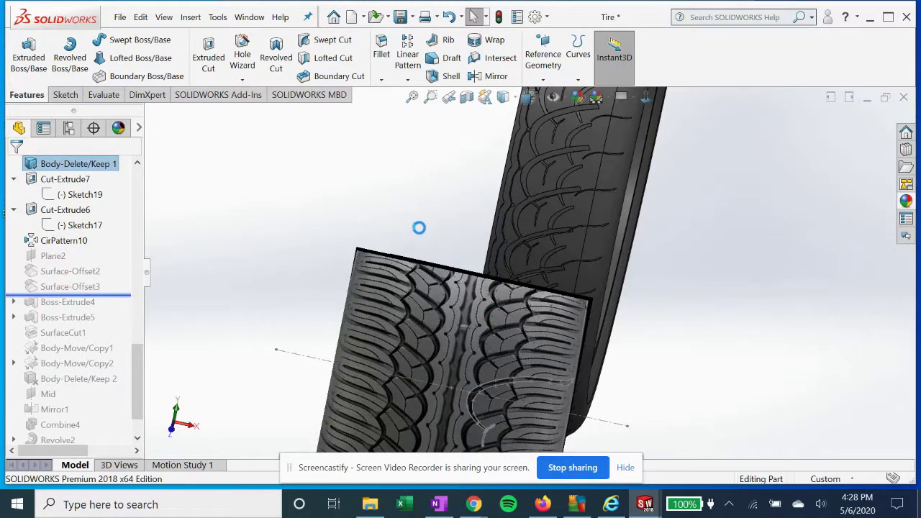
middle_drag(446, 227, 403, 237)
- Select Surface-Offset2 to examine where the offset surface lies on the tire's sidewall
click(72, 271)
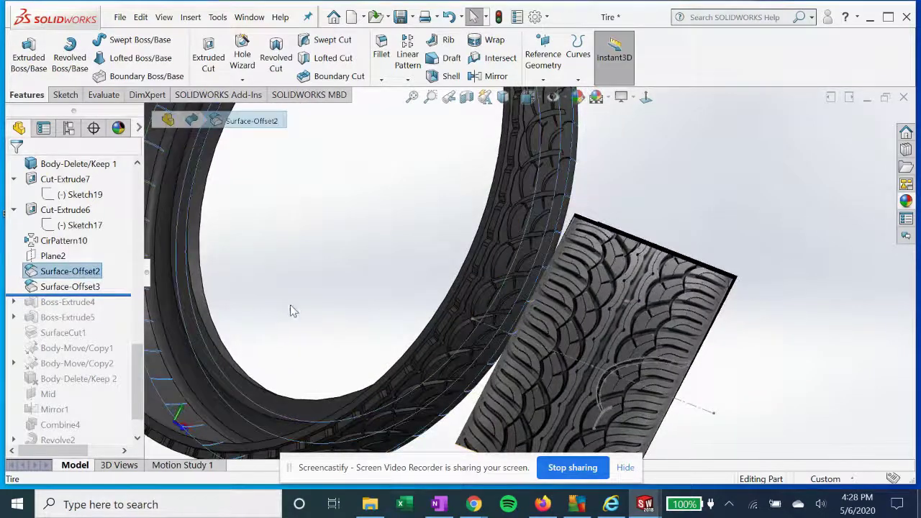
scroll(374, 267, up, 3)
middle_drag(374, 267, 277, 272)
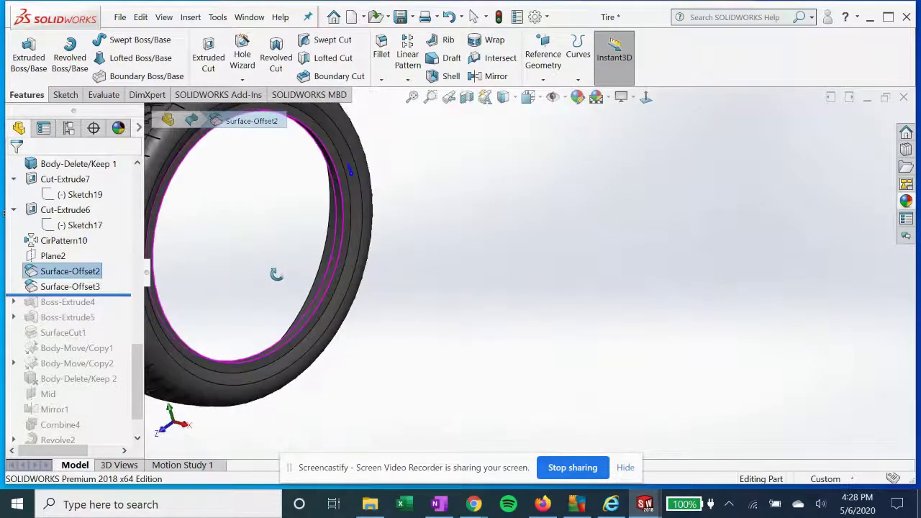
- Open the Surface-Offset3 definition to examine its offset distance and the sidewall faces it uses, and close it again
click(65, 288)
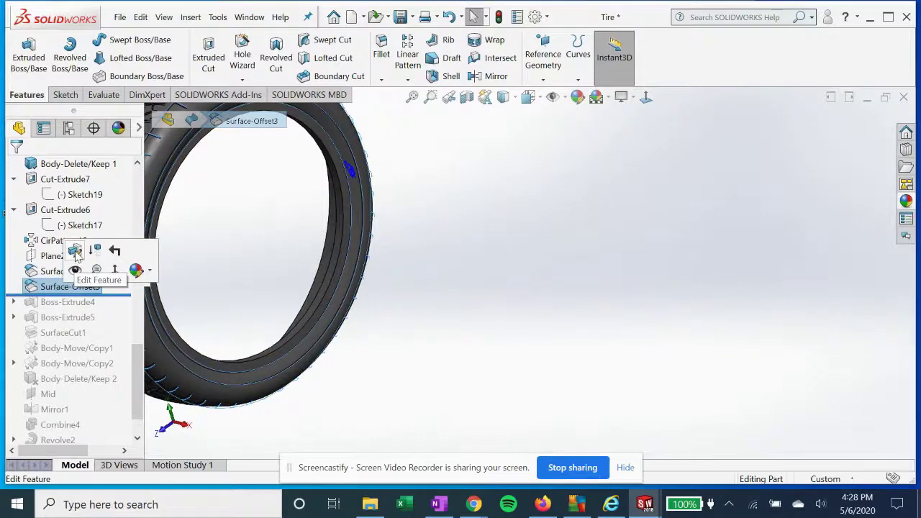
click(74, 251)
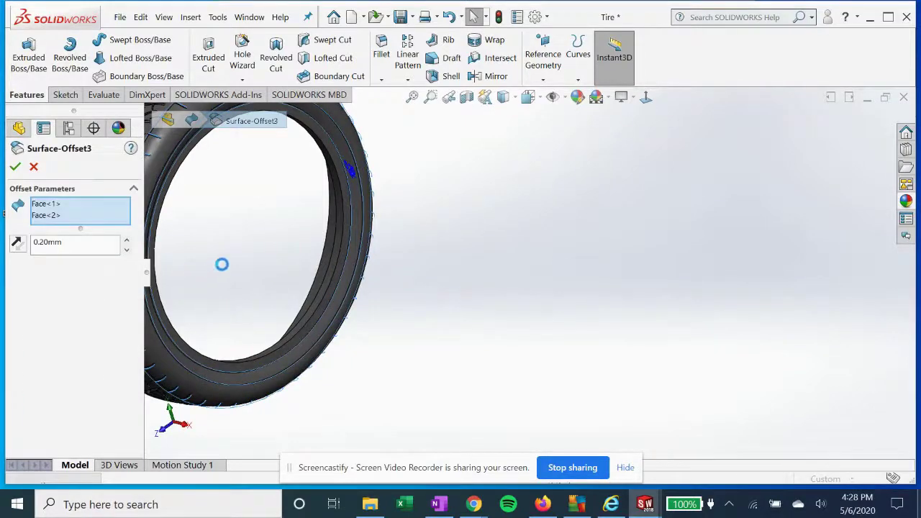
scroll(249, 148, down, 2)
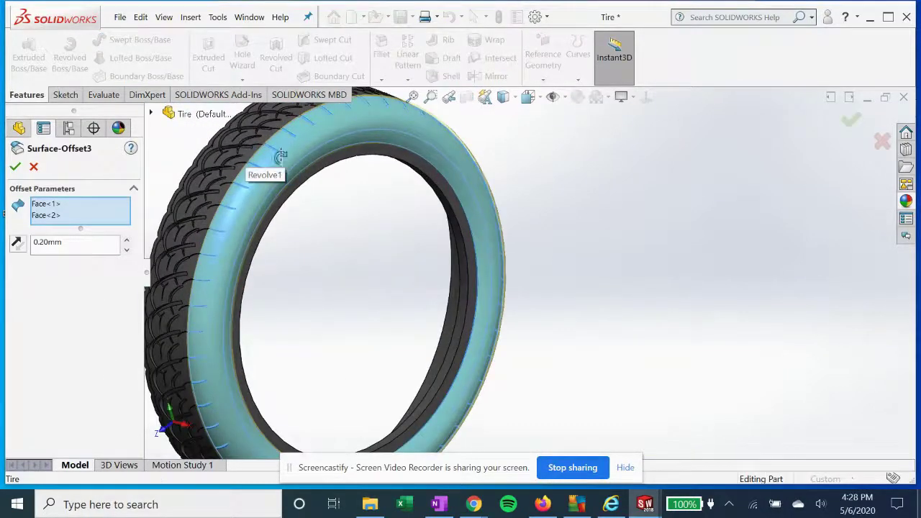
middle_drag(281, 155, 259, 181)
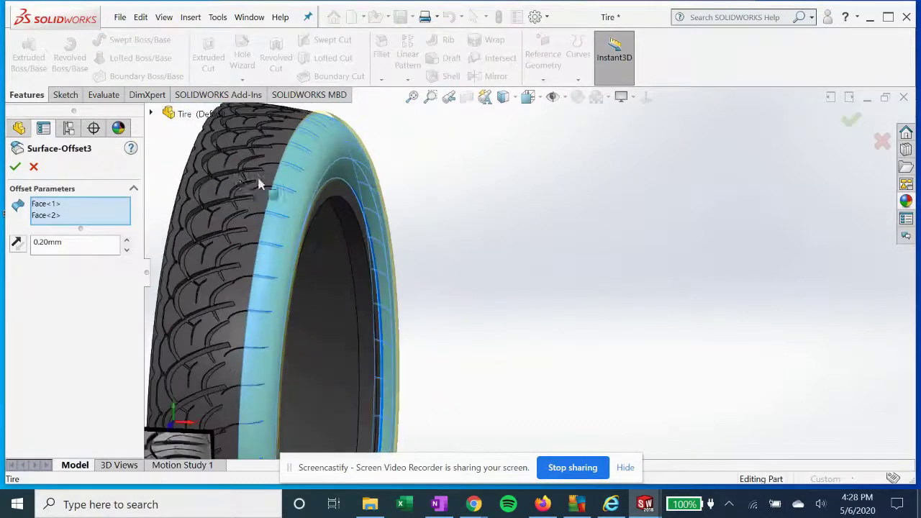
click(16, 167)
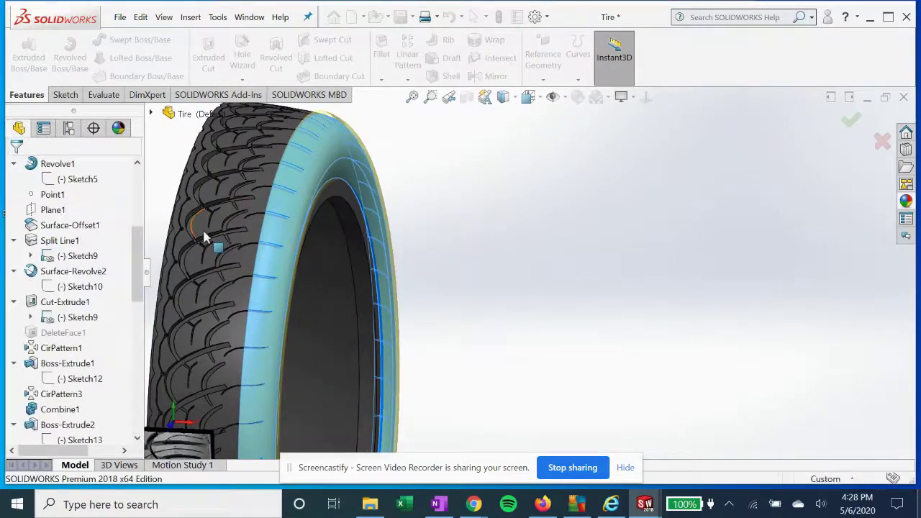
middle_drag(214, 242, 206, 226)
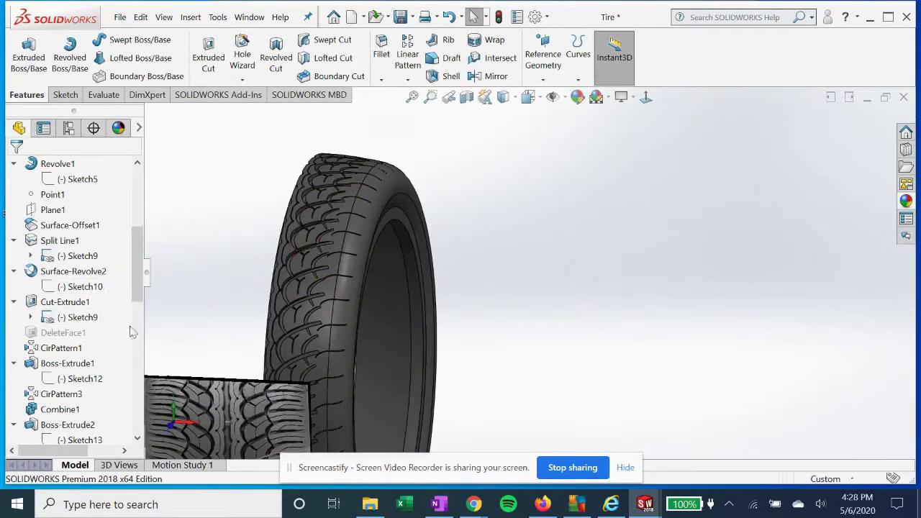
- Open the Surface-Offset2 definition to examine its offset distance and each of its two source faces, and close it again
scroll(80, 352, down, 10)
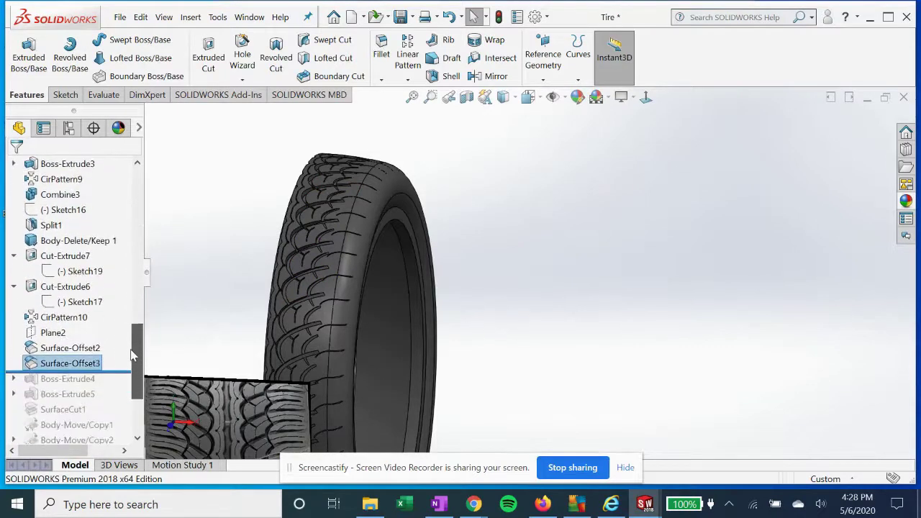
click(80, 349)
click(90, 310)
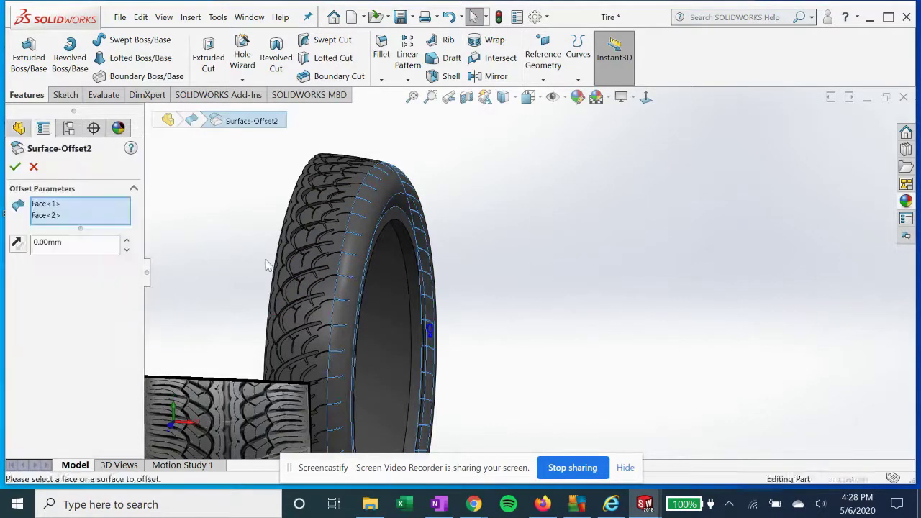
click(53, 205)
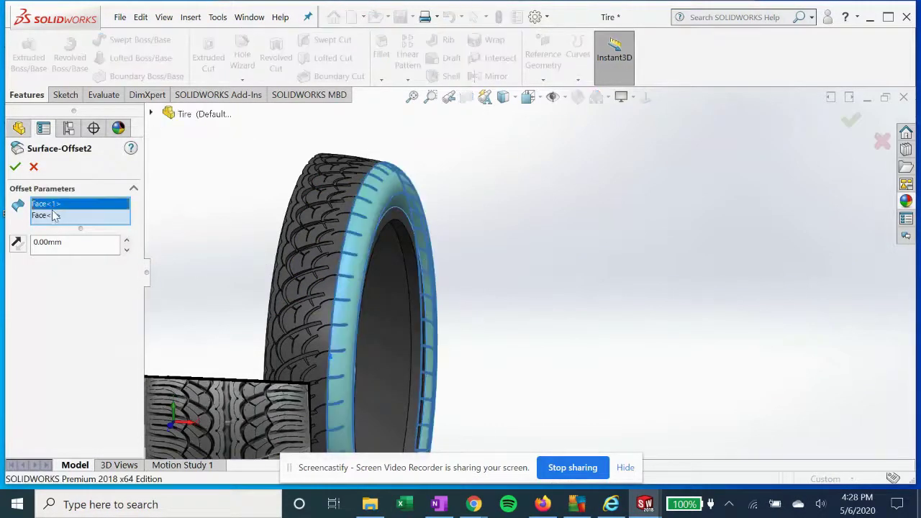
click(51, 216)
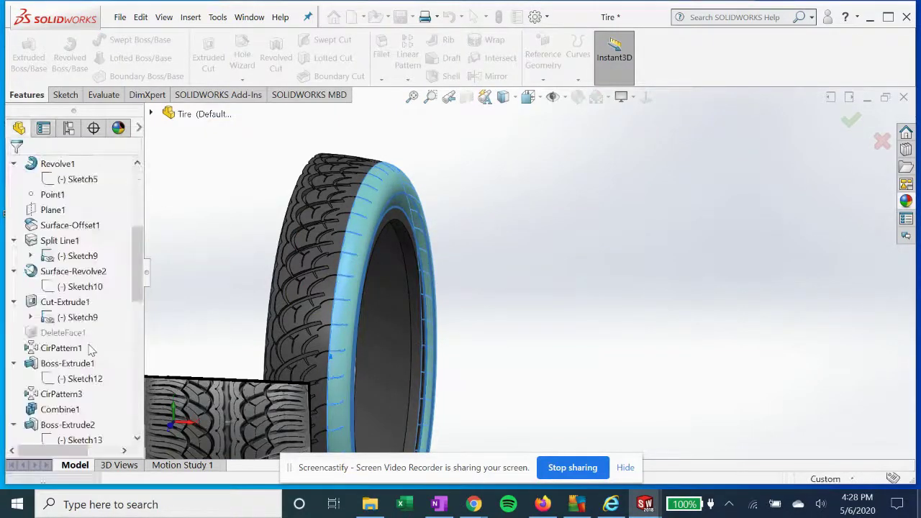
- Roll the tire's history forward to Boss-Extrude5 and select Boss-Extrude4 and Boss-Extrude5 to examine the extrusions beside the sidewall
drag(139, 267, 114, 363)
scroll(140, 349, down, 2)
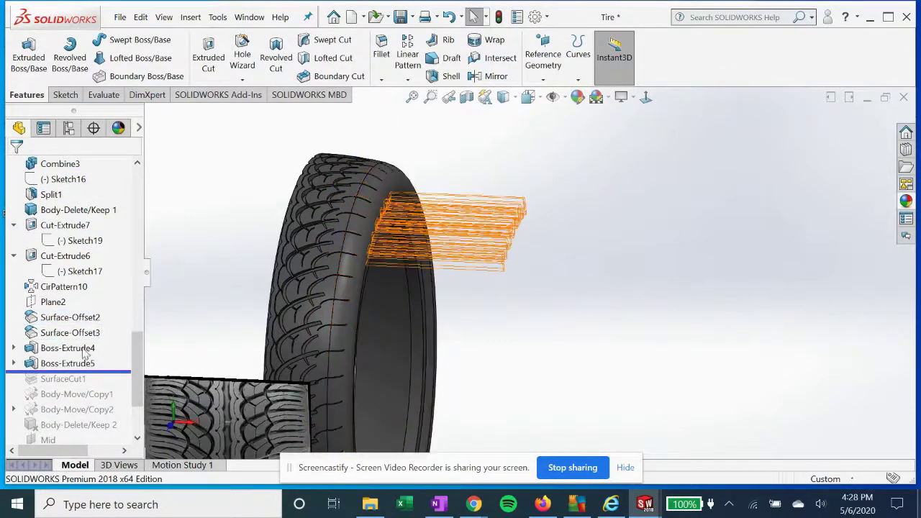
click(63, 348)
middle_drag(223, 308, 304, 309)
click(268, 290)
click(89, 364)
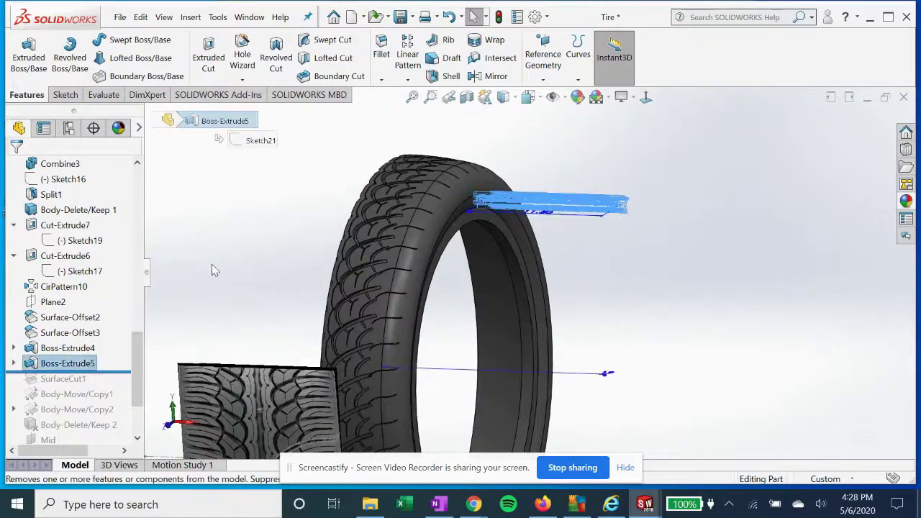
click(212, 264)
- Roll the tire's history forward through SurfaceCut1, Body-Delete/Keep 2 and Mirror1 to Cut-Revolve1, examining the full tire
scroll(136, 351, down, 2)
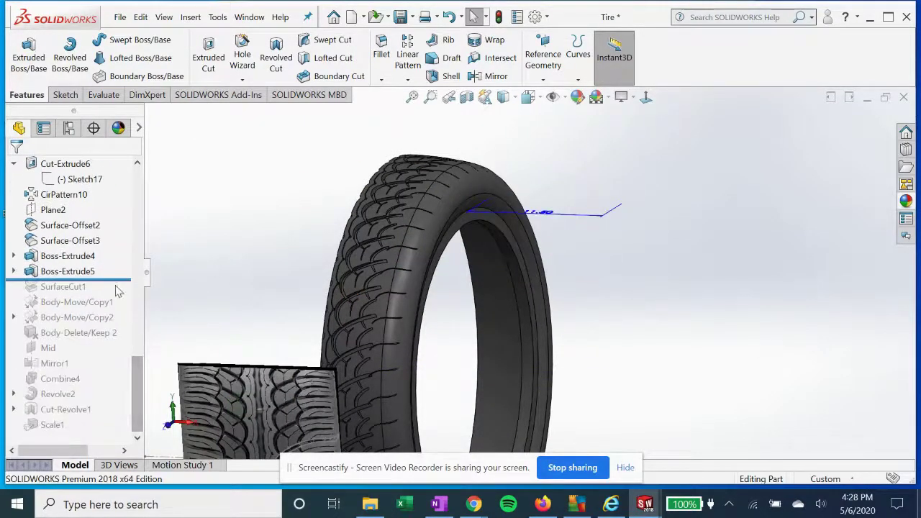
drag(116, 280, 113, 296)
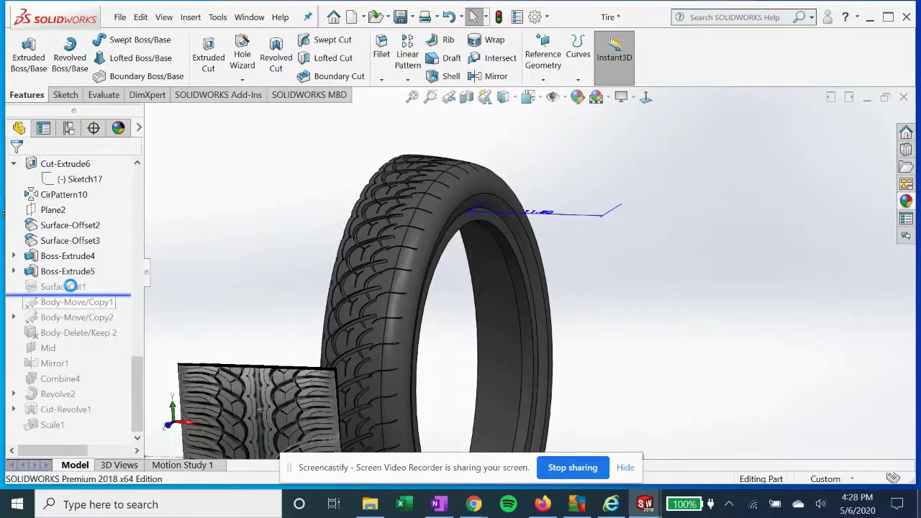
drag(119, 296, 122, 343)
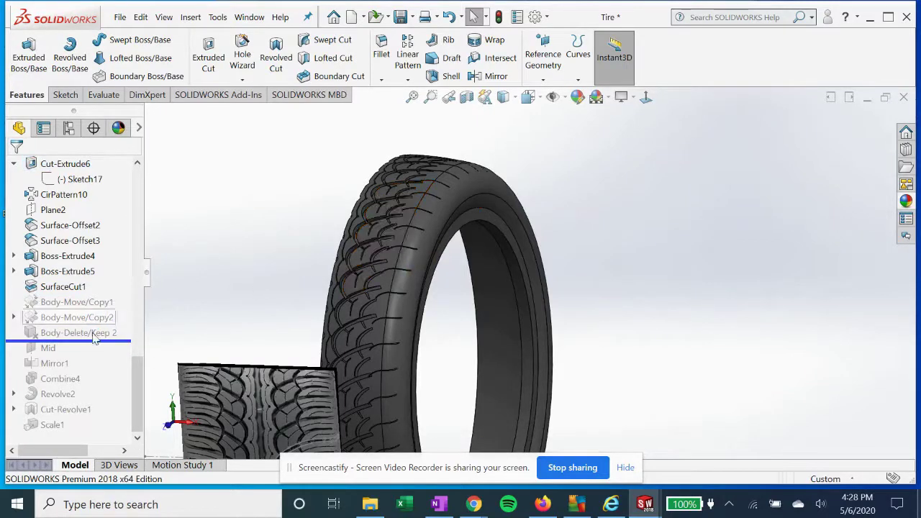
drag(123, 341, 121, 369)
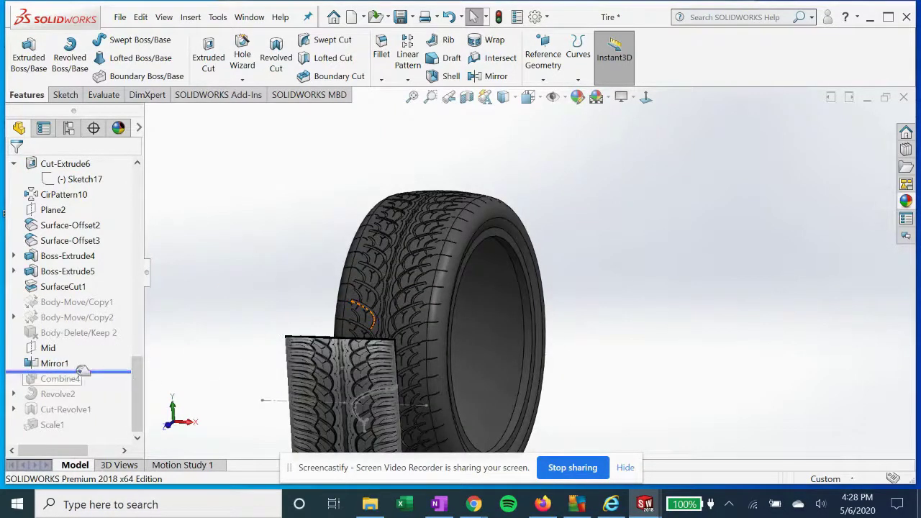
drag(110, 374, 106, 397)
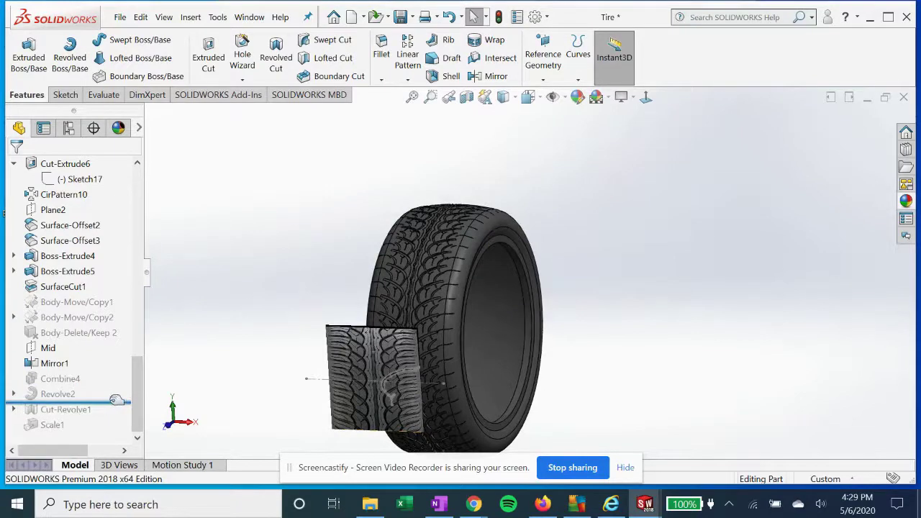
drag(118, 408, 115, 418)
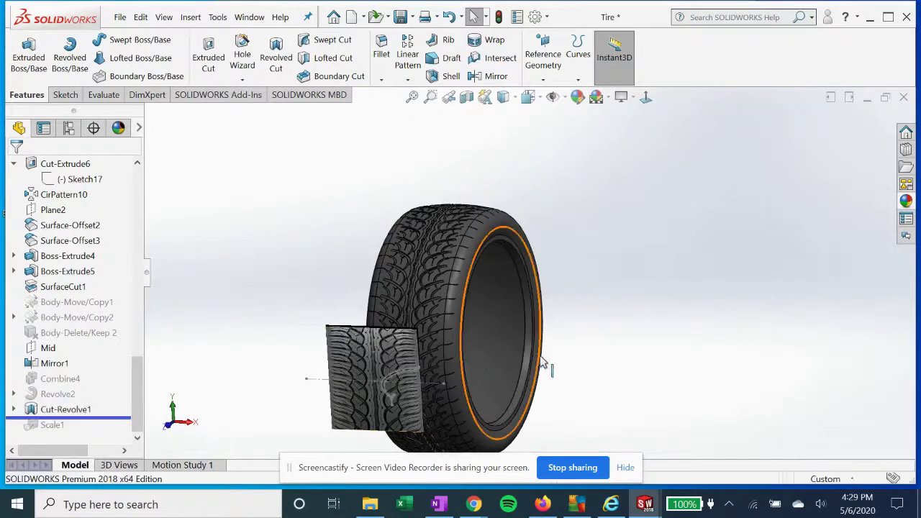
- Open Cut-Revolve1's Sketch23 for editing and view it face-on to examine its profile across the tire
click(13, 408)
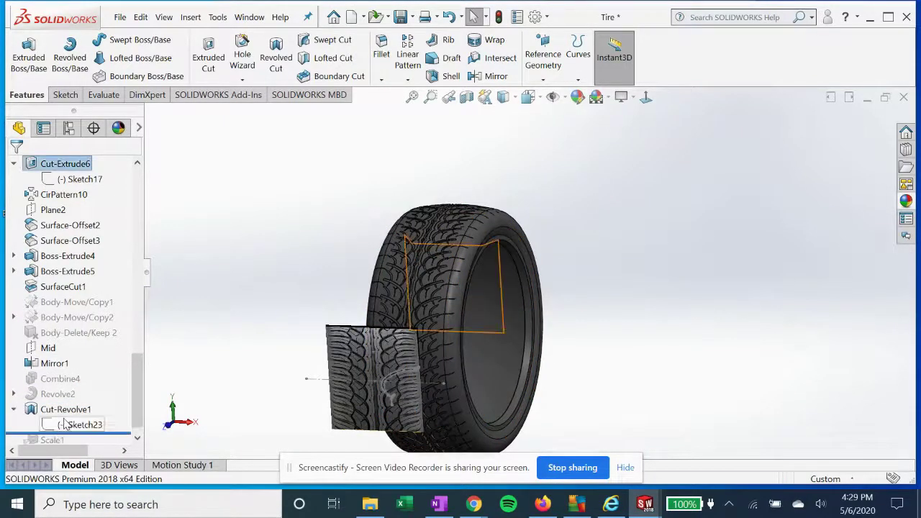
click(81, 425)
click(77, 380)
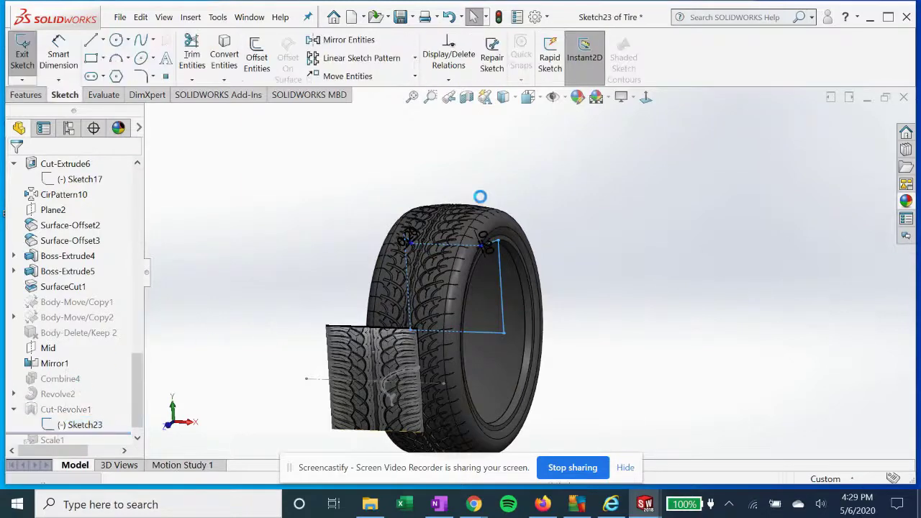
click(647, 98)
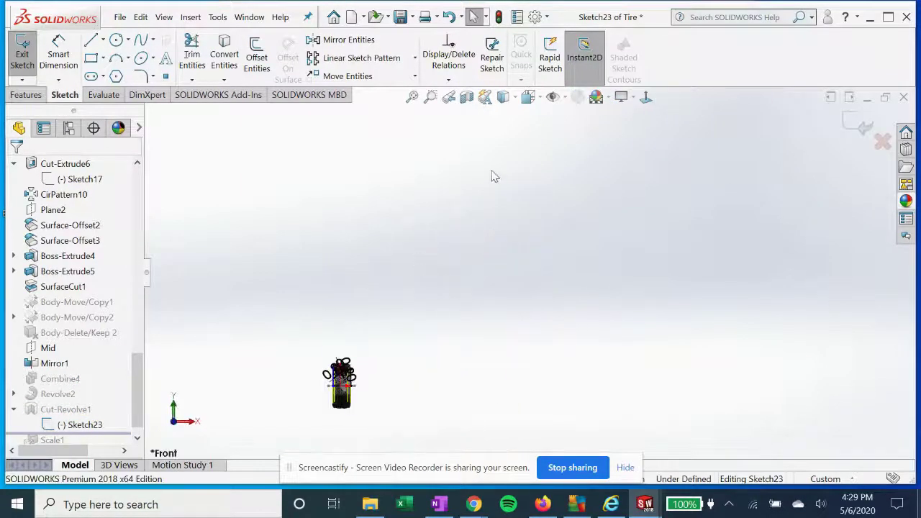
scroll(368, 386, down, 6)
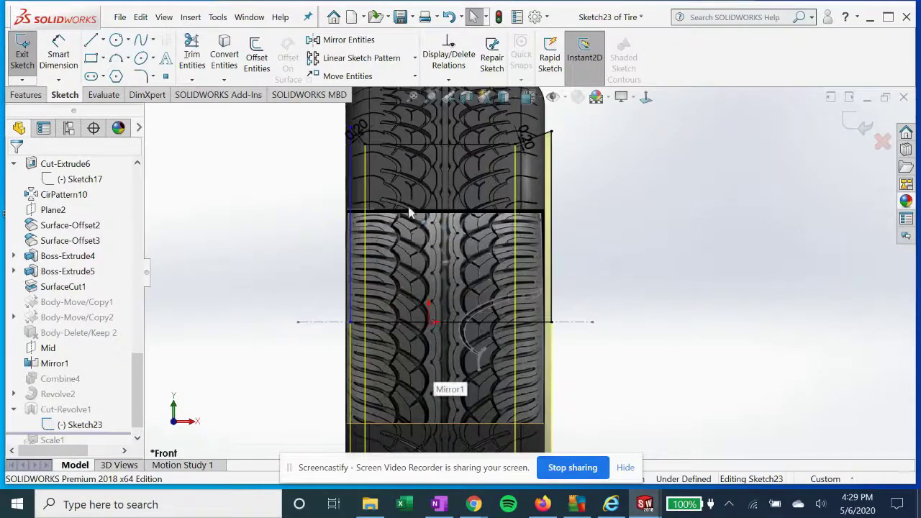
- Apply a section view to the tire and view Sketch23 face-on from the back to examine its profile against the cross-section
click(467, 96)
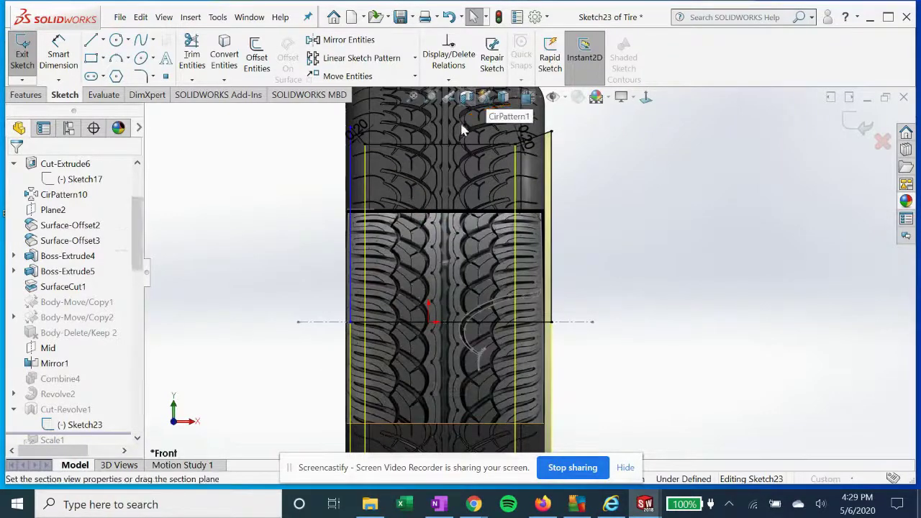
click(14, 168)
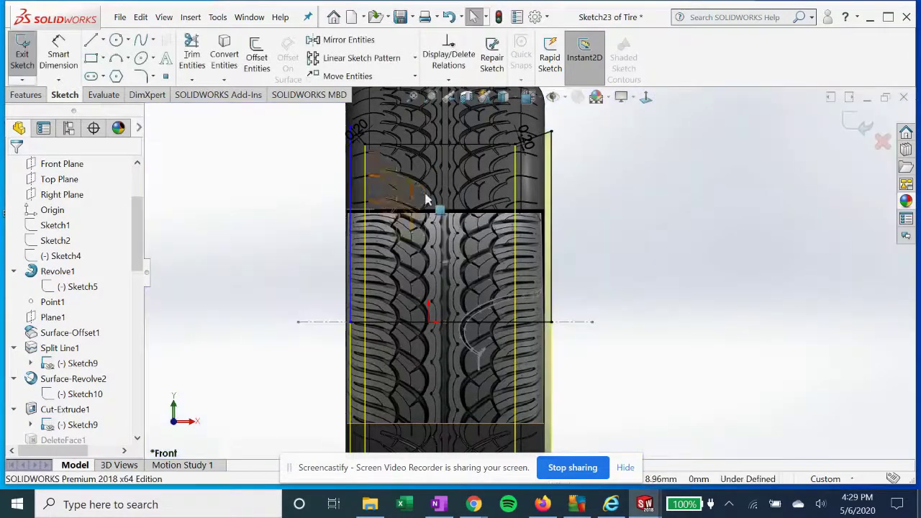
middle_drag(417, 199, 376, 182)
middle_drag(316, 185, 273, 186)
click(646, 96)
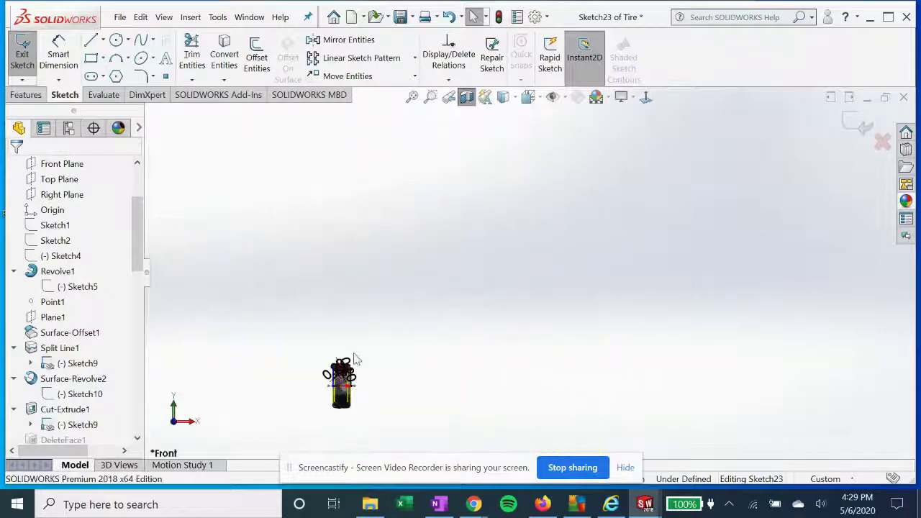
click(645, 96)
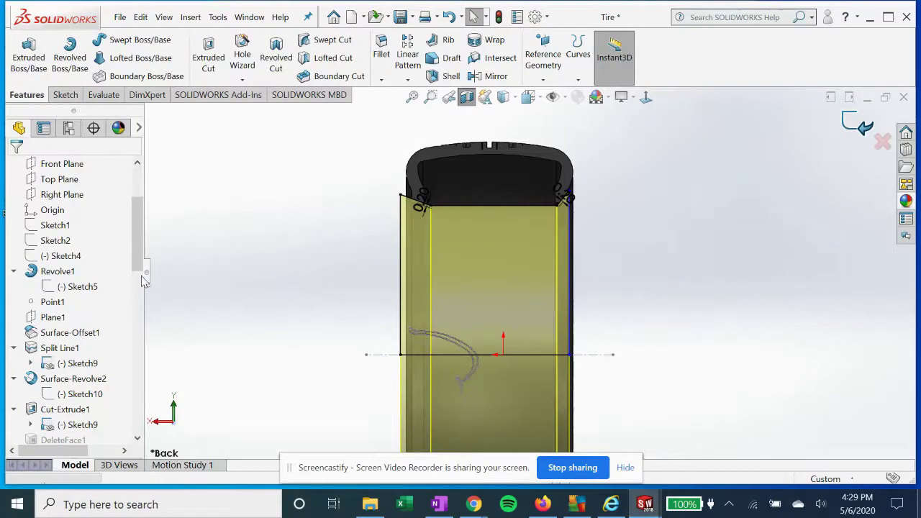
- Close Sketch23, select Cut-Revolve1 to examine its cut faces, and turn off the tire's section view
scroll(108, 359, down, 15)
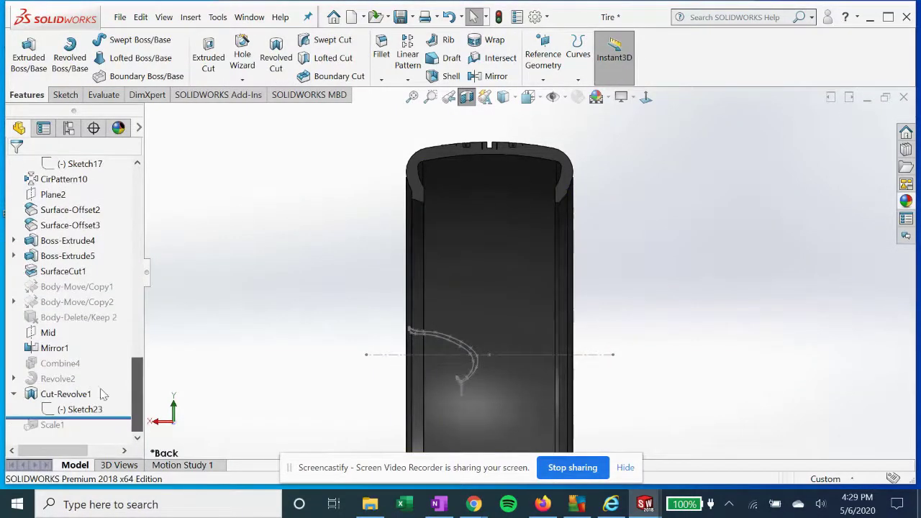
click(66, 394)
mouse_move(302, 299)
middle_down()
mouse_move(338, 302)
mouse_move(310, 302)
middle_up()
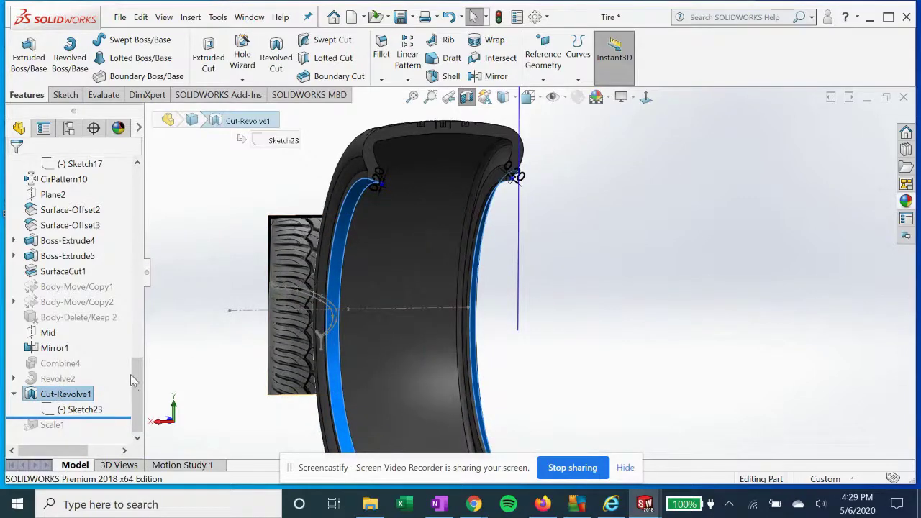
click(467, 98)
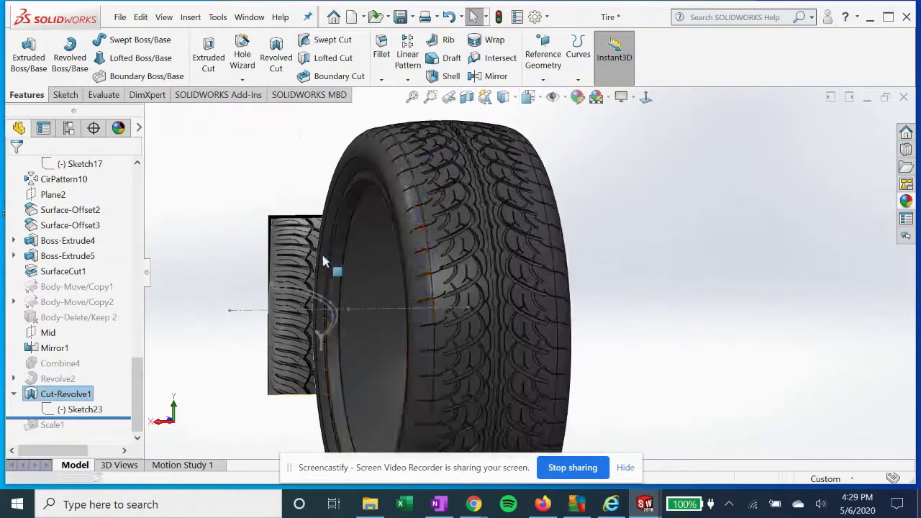
- Roll the tire's history forward to Scale1, examine its scale parameters, and fit the whole tire in view
click(61, 397)
drag(124, 417, 76, 424)
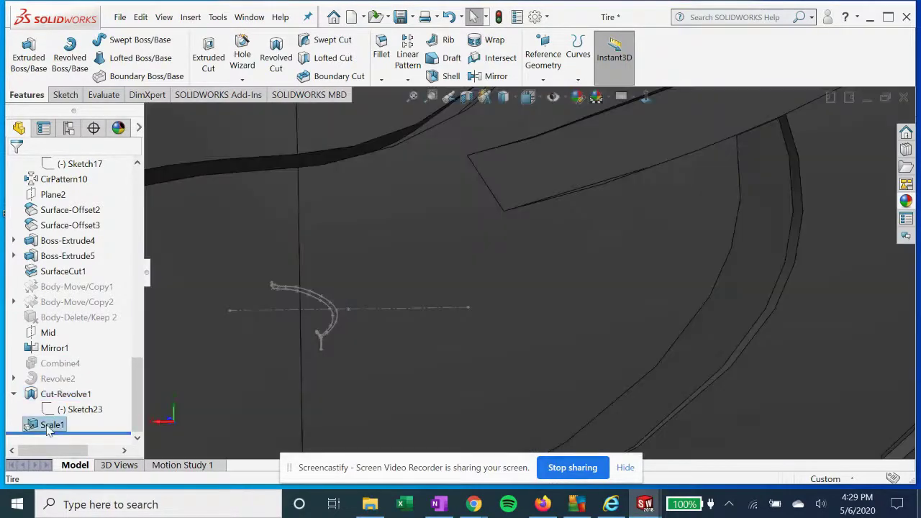
right_click(47, 426)
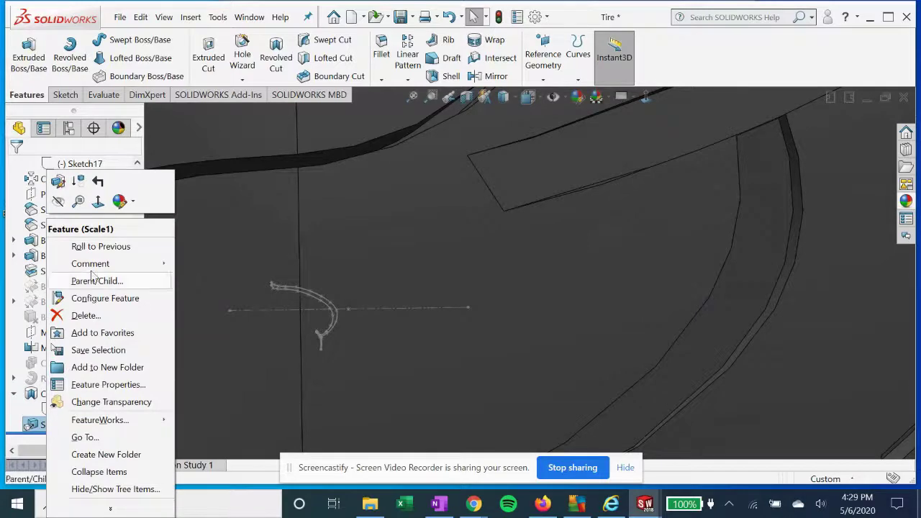
click(58, 181)
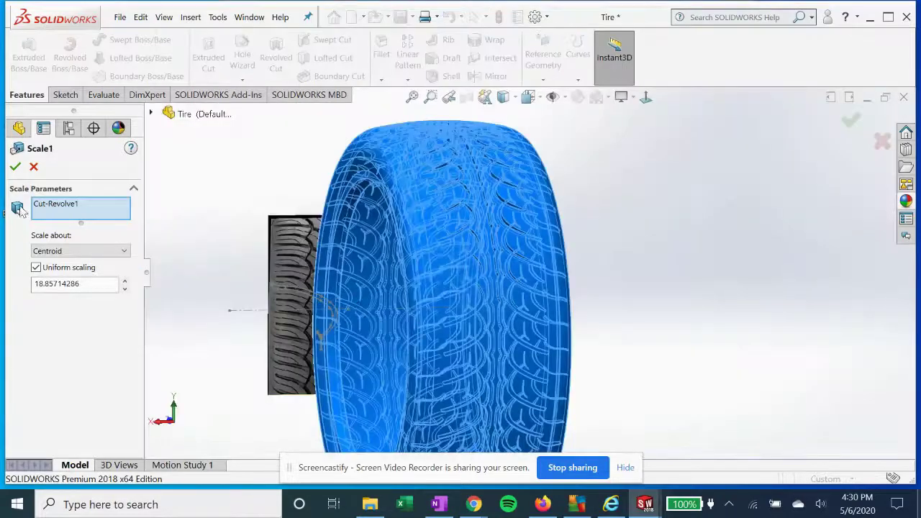
click(16, 167)
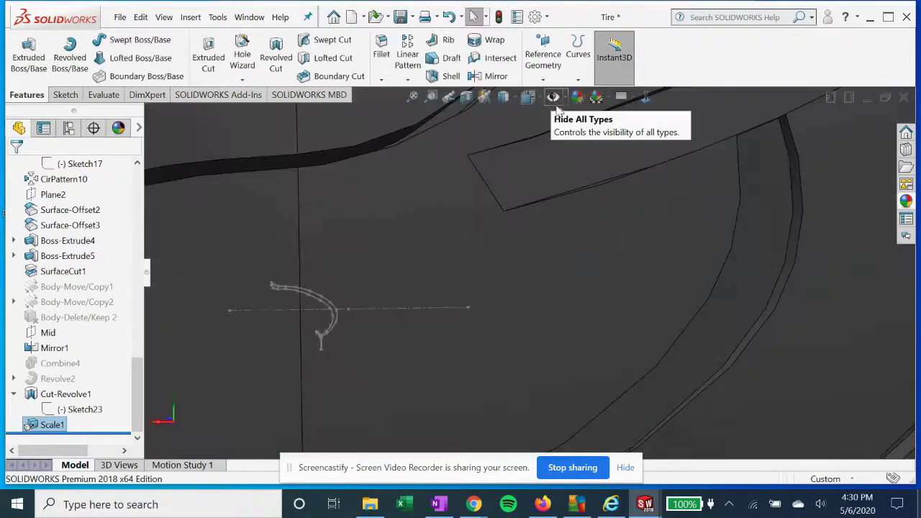
scroll(552, 228, up, 5)
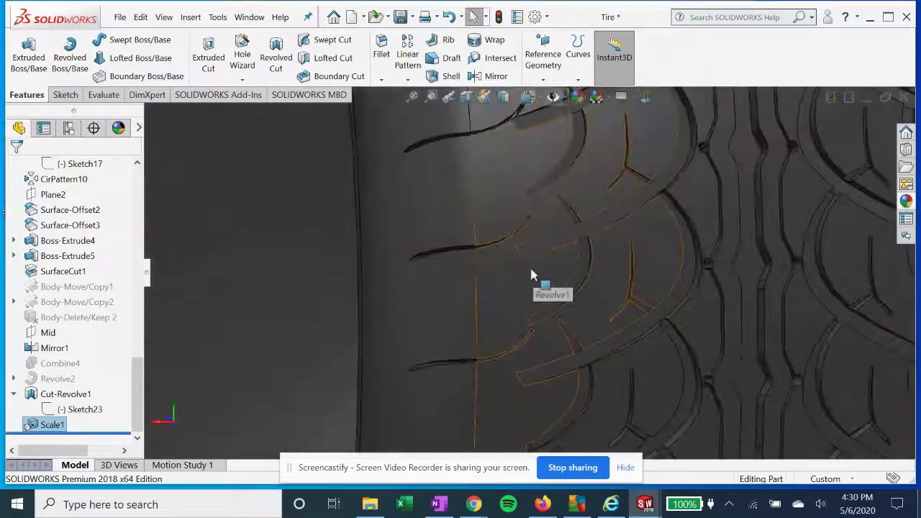
click(411, 96)
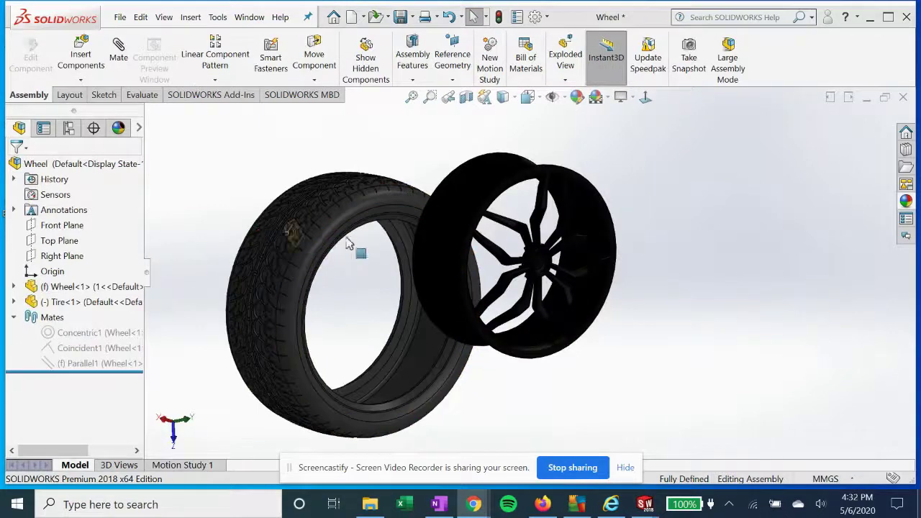
- In the Wheel assembly, add a concentric mate between the tire's inner circular edge and the rim's outer circular edge
scroll(348, 243, down, 2)
scroll(515, 371, up, 2)
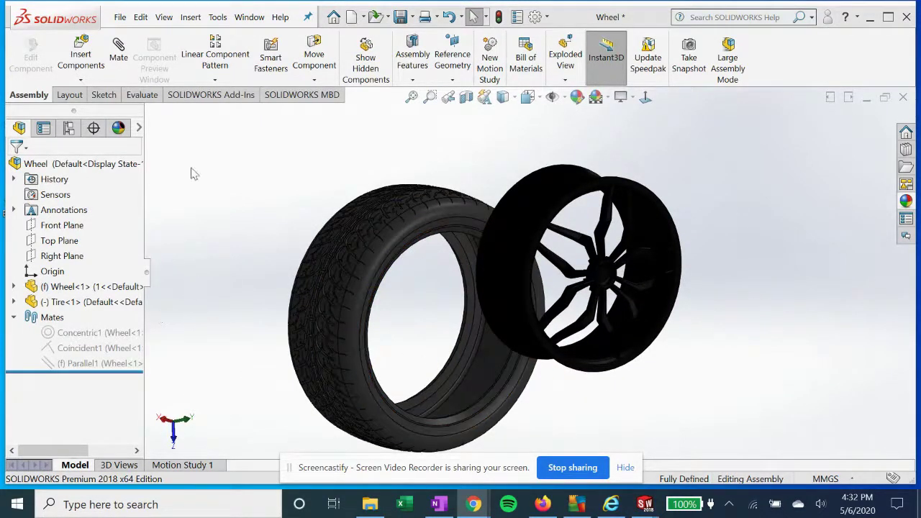
click(119, 58)
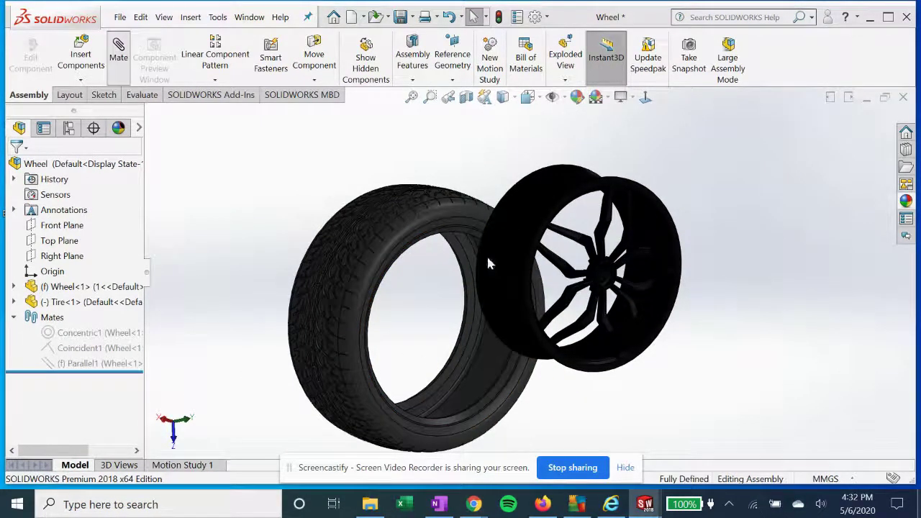
click(451, 232)
click(563, 202)
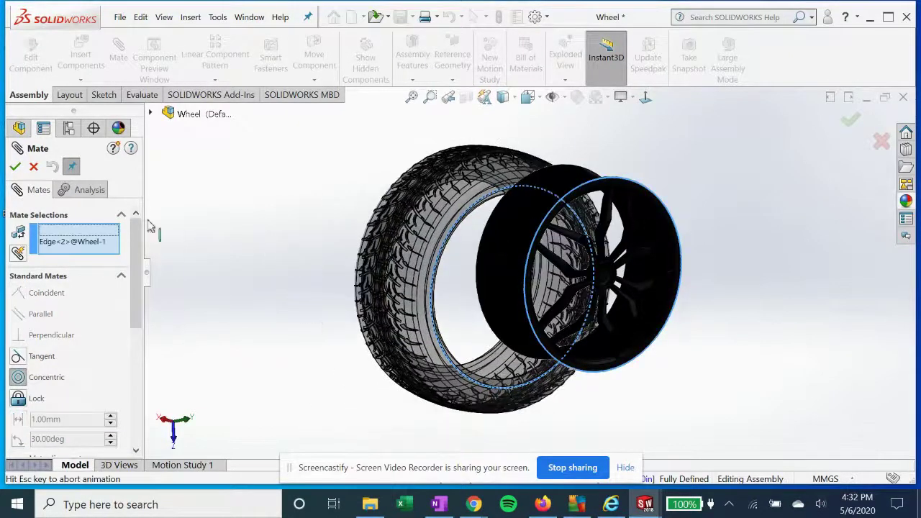
click(15, 168)
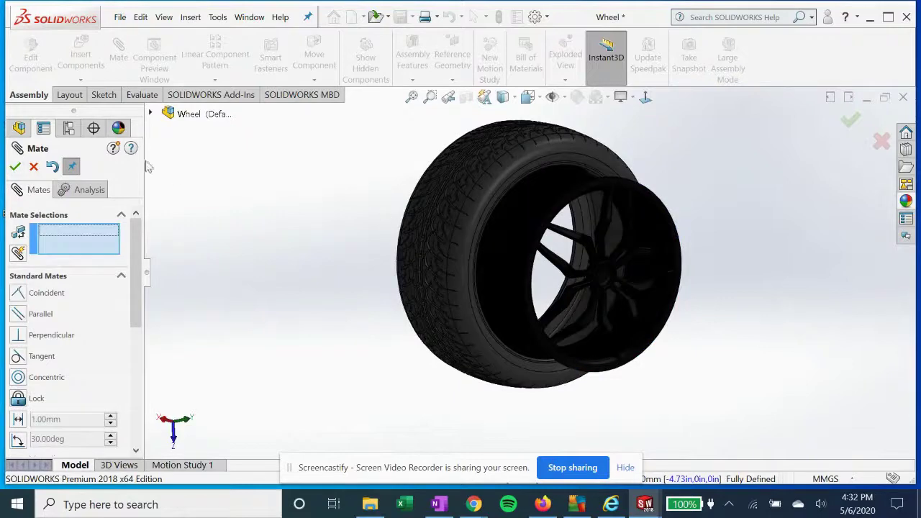
- Add a coincident mate between the wheel's Mid plane and the tire's Mid plane
click(151, 114)
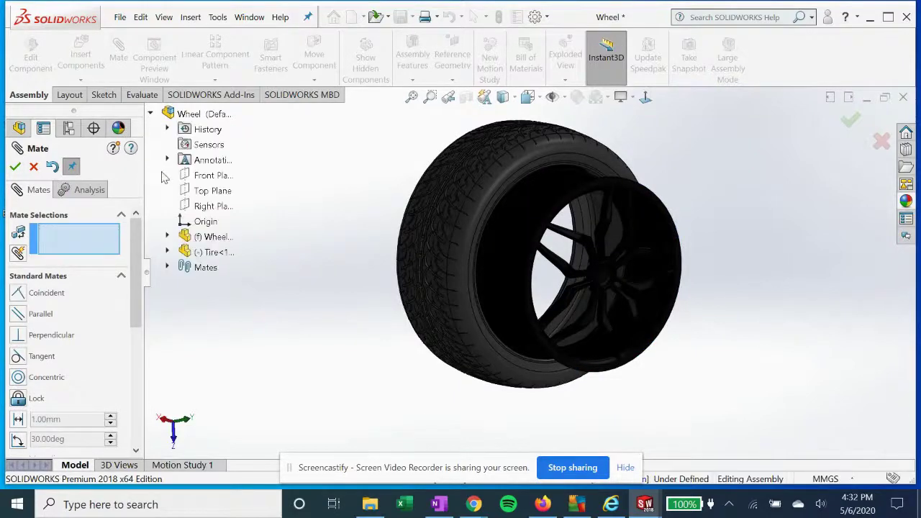
click(209, 241)
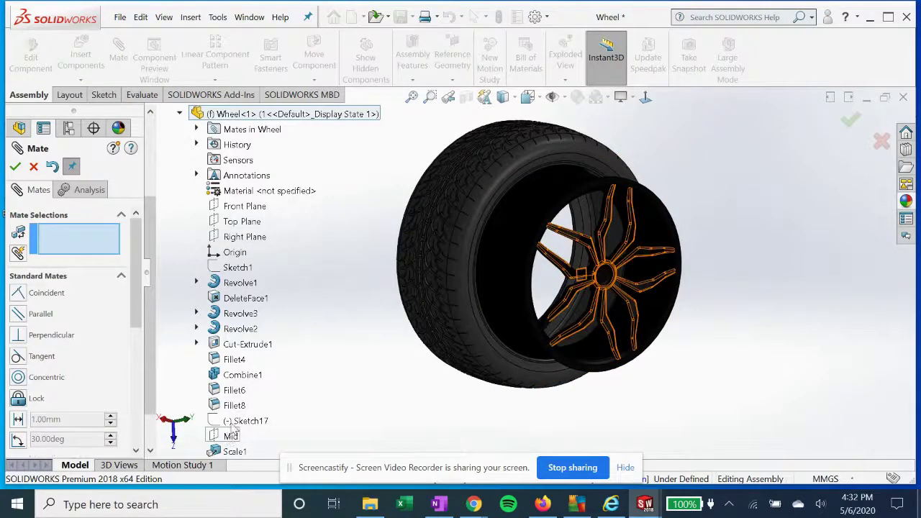
scroll(231, 427, down, 1)
click(230, 390)
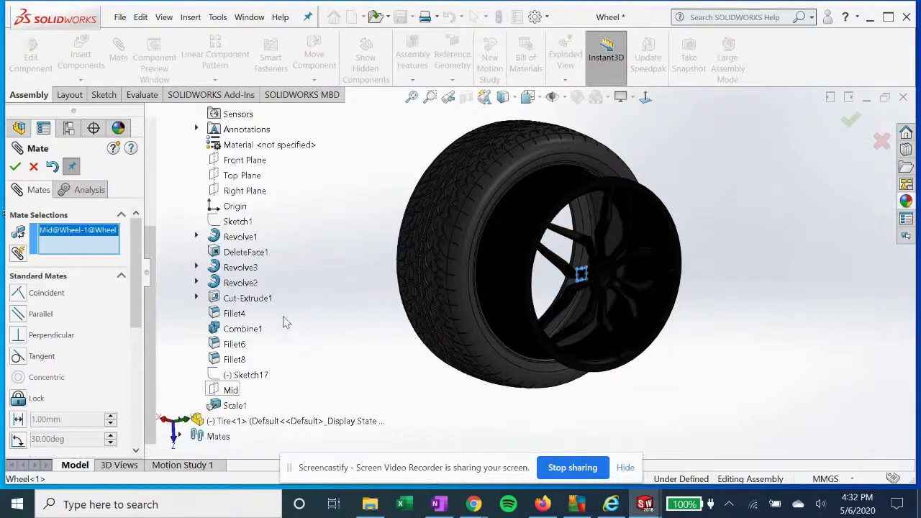
click(180, 420)
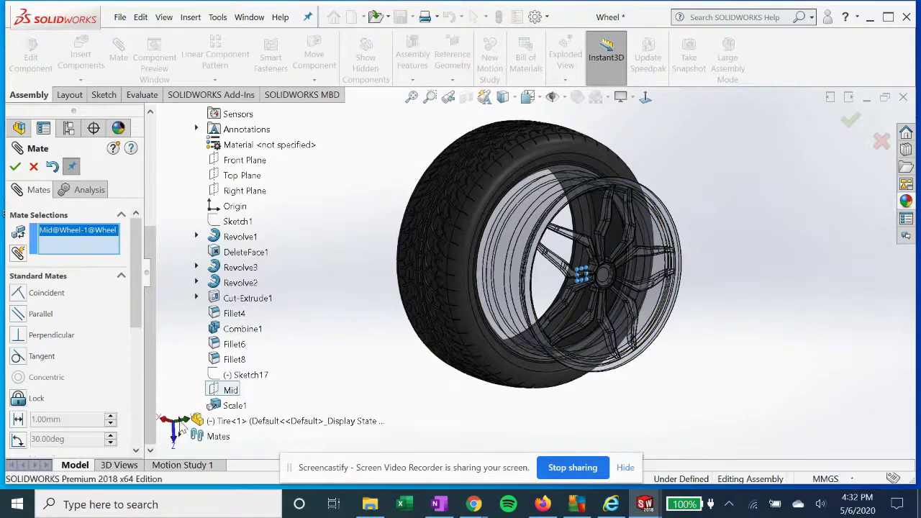
scroll(233, 382, down, 10)
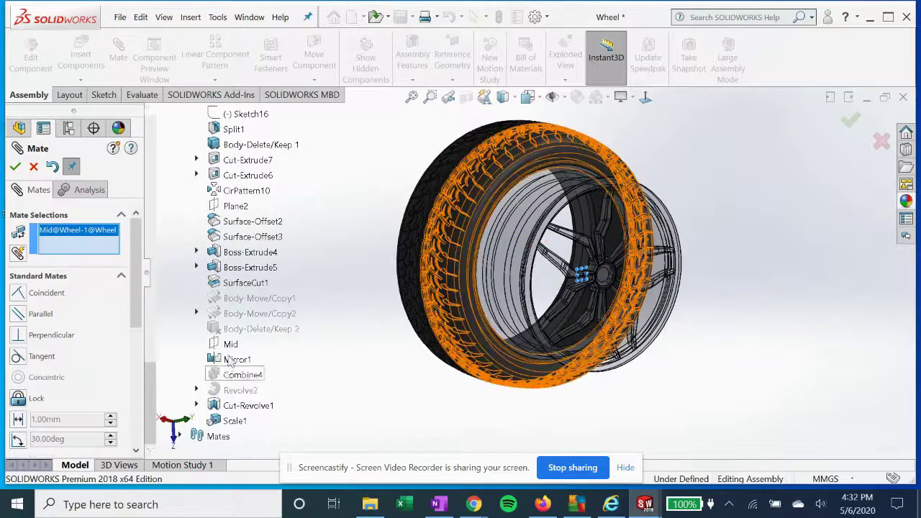
click(230, 345)
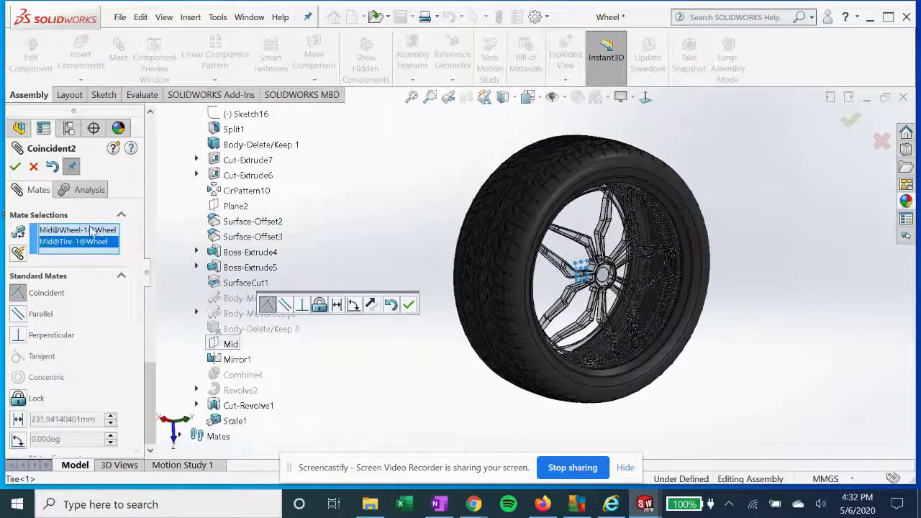
click(16, 167)
click(17, 166)
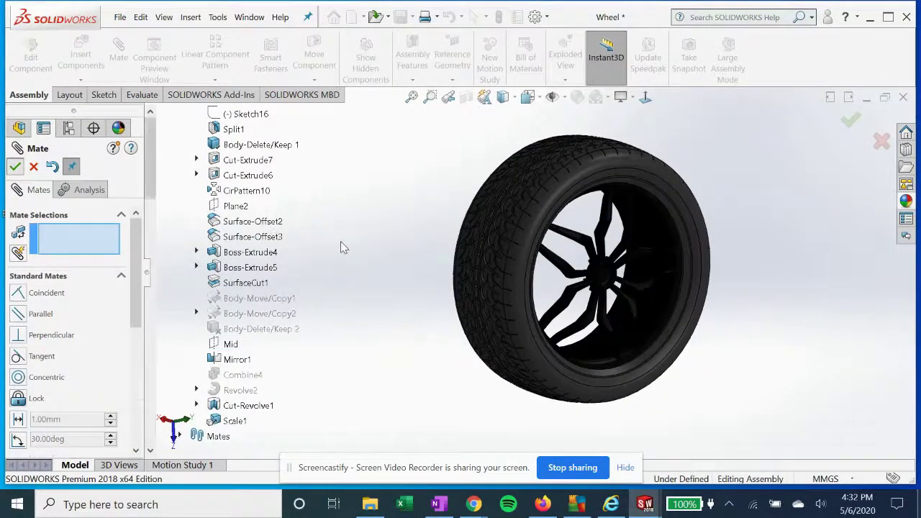
middle_drag(382, 276, 382, 294)
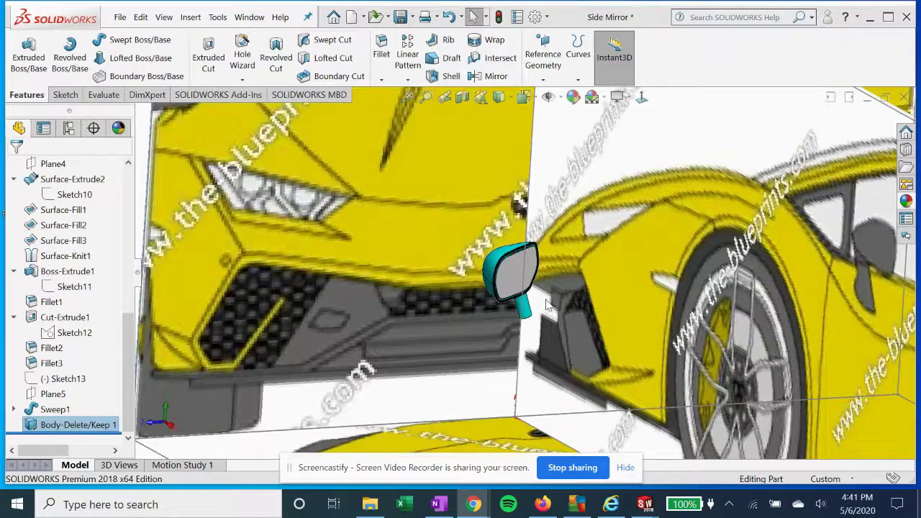
- In the Side Mirror part, roll the history back to just after Plane3 and examine the car blueprint sketch pictures
middle_drag(547, 306, 534, 302)
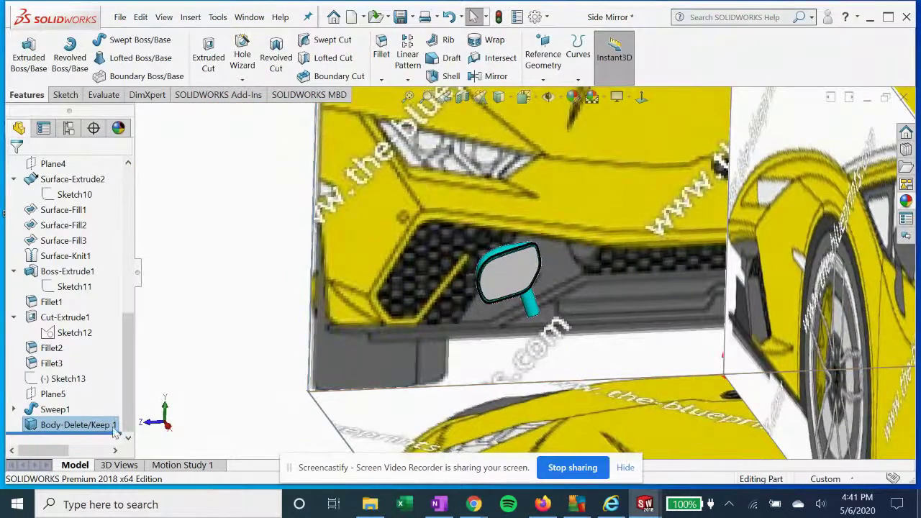
mouse_move(111, 435)
mouse_down()
mouse_move(108, 166)
mouse_move(124, 151)
mouse_move(126, 187)
mouse_move(93, 364)
mouse_up()
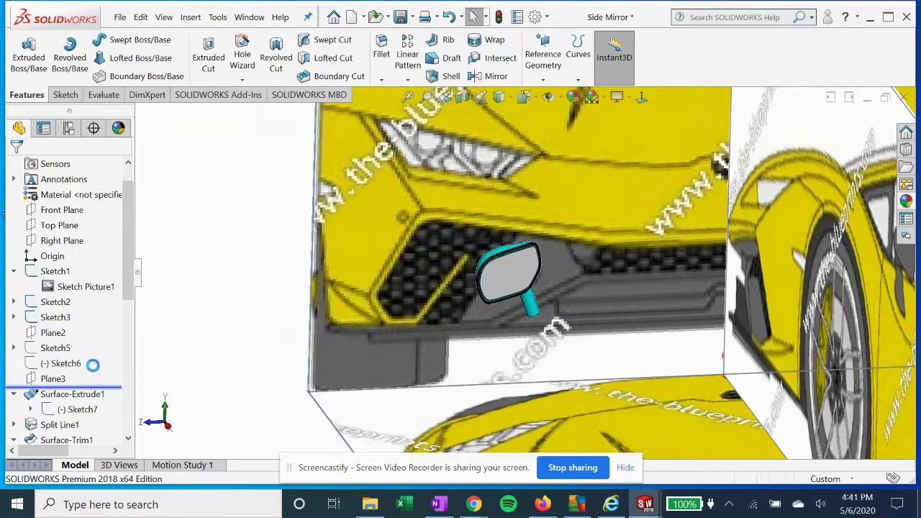
middle_drag(268, 276, 628, 257)
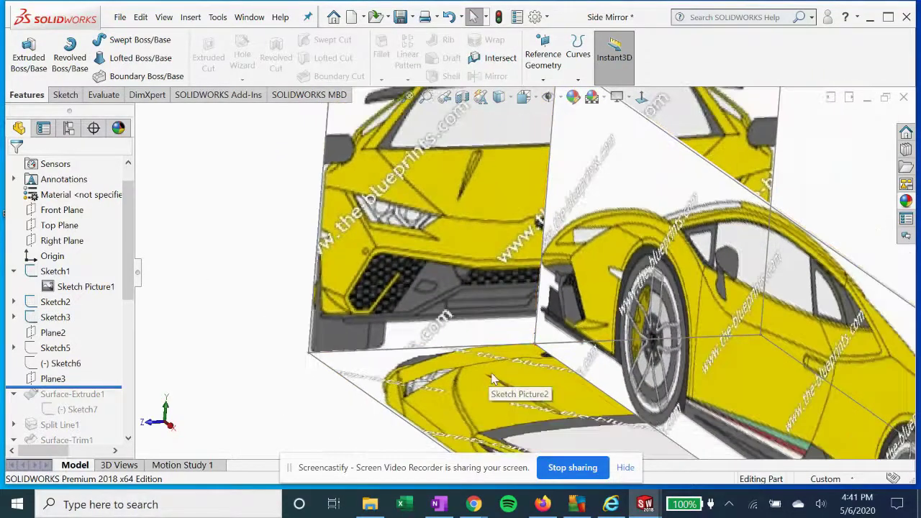
middle_drag(507, 356, 521, 367)
middle_drag(593, 294, 306, 355)
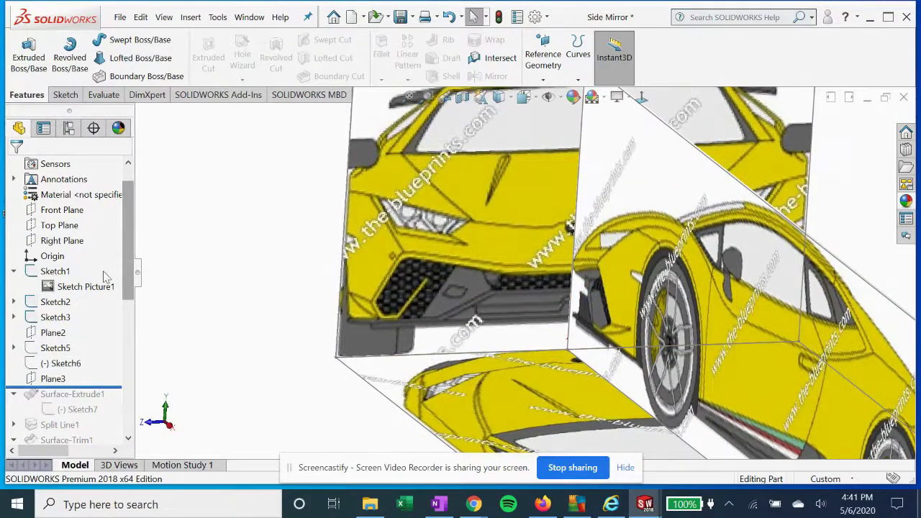
middle_drag(172, 302, 104, 344)
scroll(81, 377, down, 1)
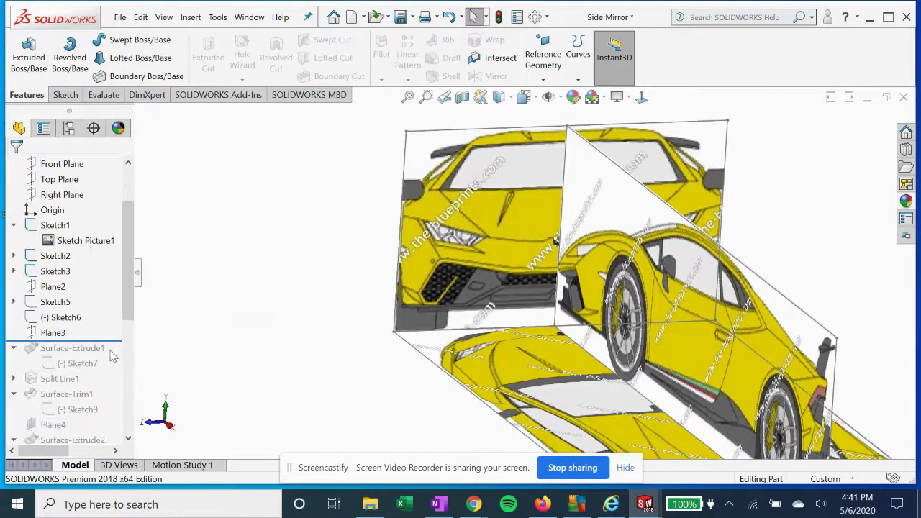
- Roll the side mirror's history forward past Surface-Extrude1 and select that feature to examine the extruded surface
drag(115, 342, 80, 386)
scroll(288, 372, down, 2)
click(72, 363)
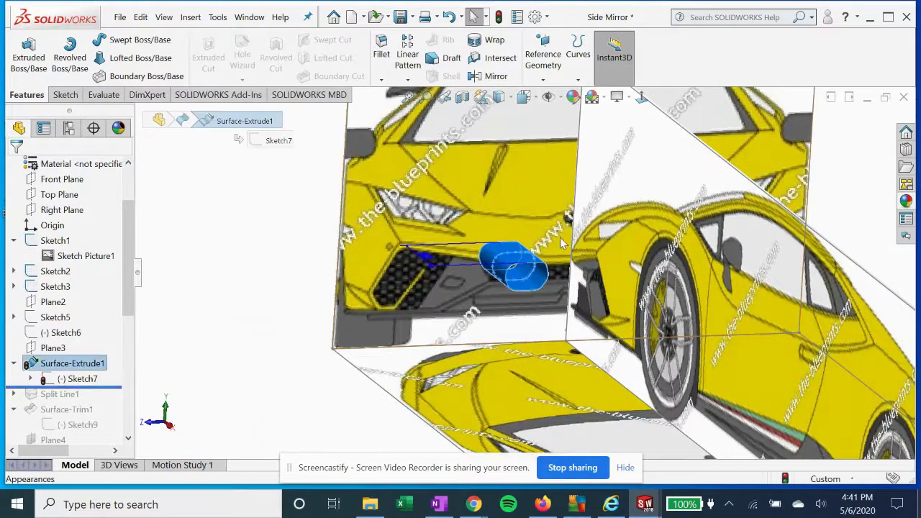
- Open Surface-Extrude1's Sketch7 for editing, view its outline face-on from both sides against the blueprint mirror, and exit the sketch
scroll(284, 374, down, 3)
click(79, 381)
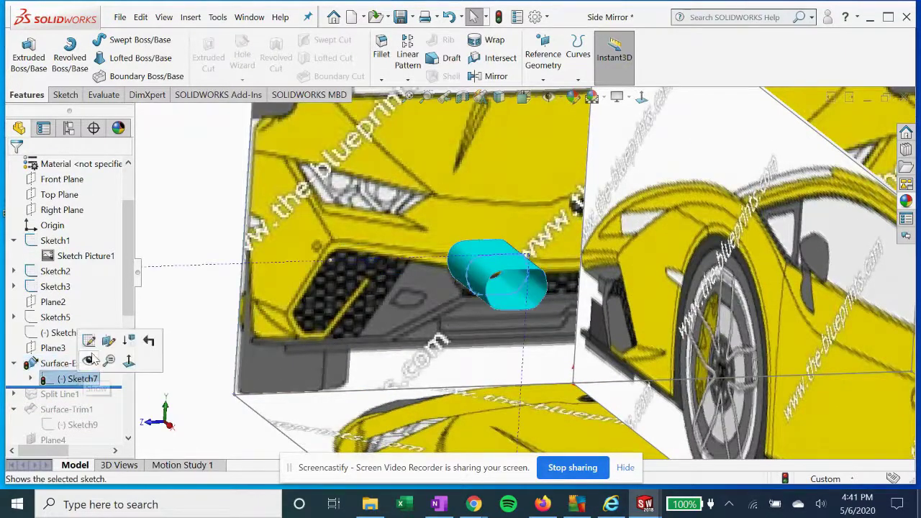
click(89, 339)
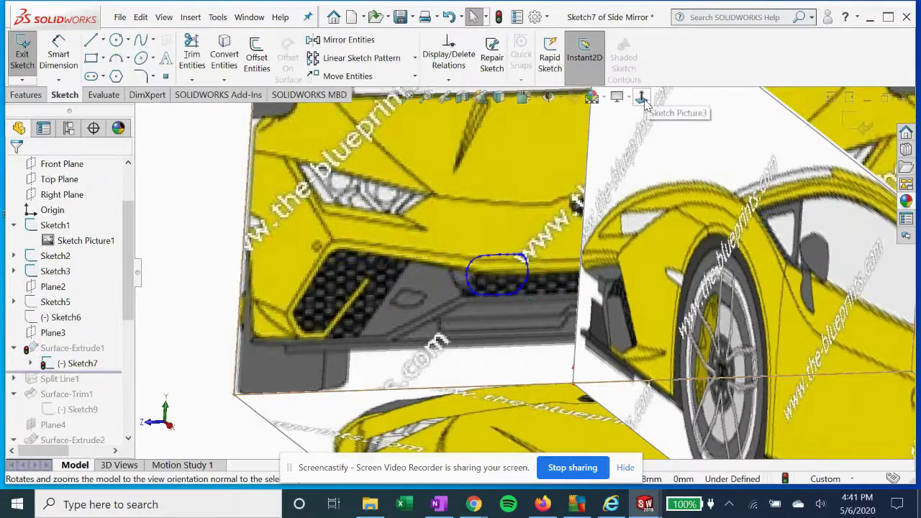
click(641, 97)
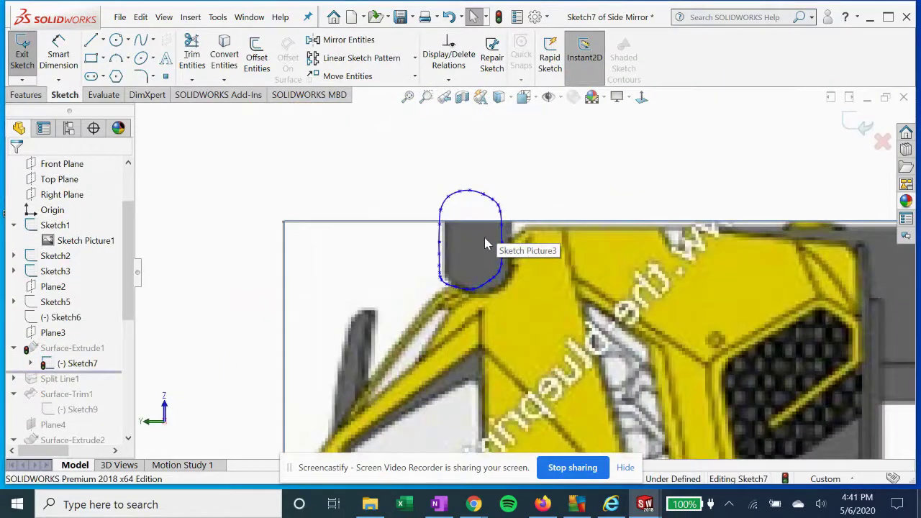
click(642, 97)
scroll(561, 243, down, 6)
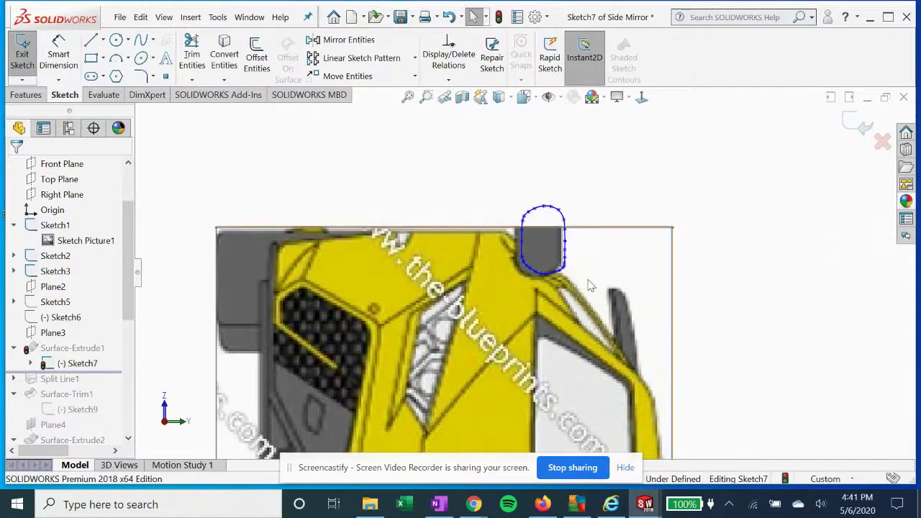
click(853, 120)
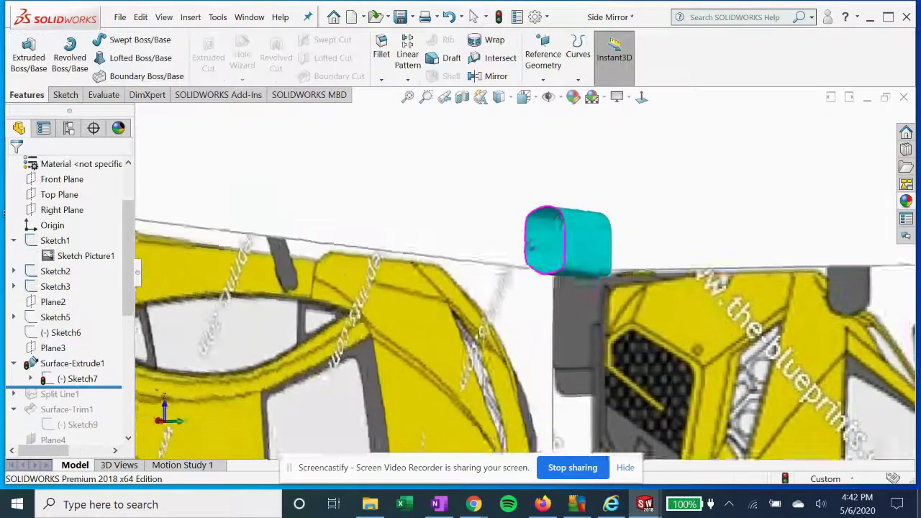
- Open Surface-Extrude1's definition to examine its extrusion direction and depth, and accept it without changes
middle_drag(503, 187, 486, 292)
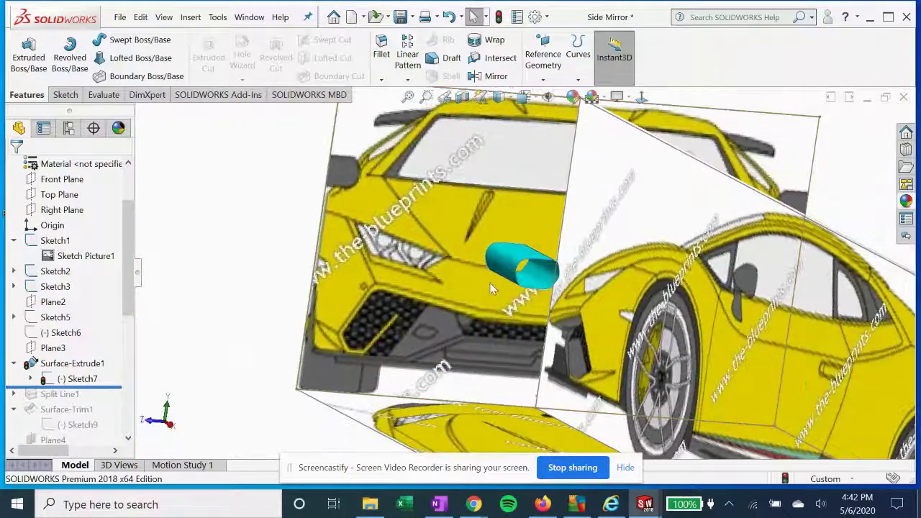
click(50, 369)
click(80, 324)
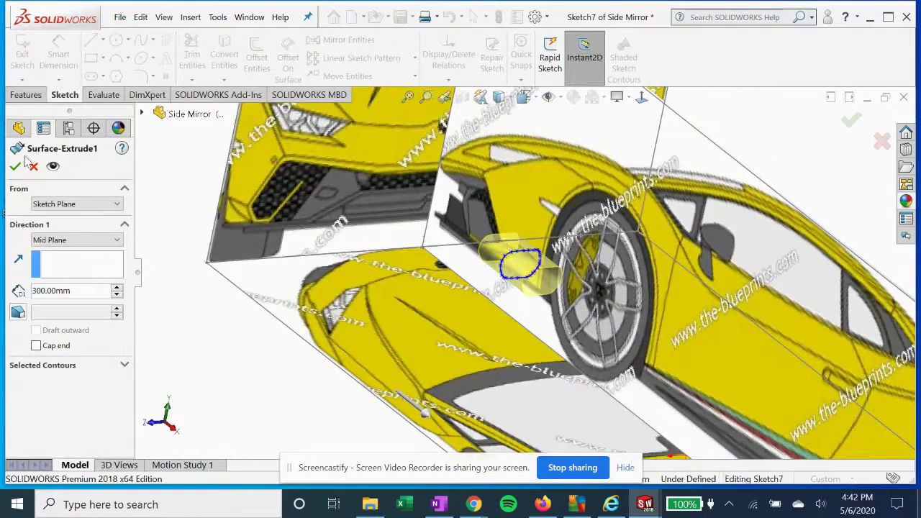
click(15, 167)
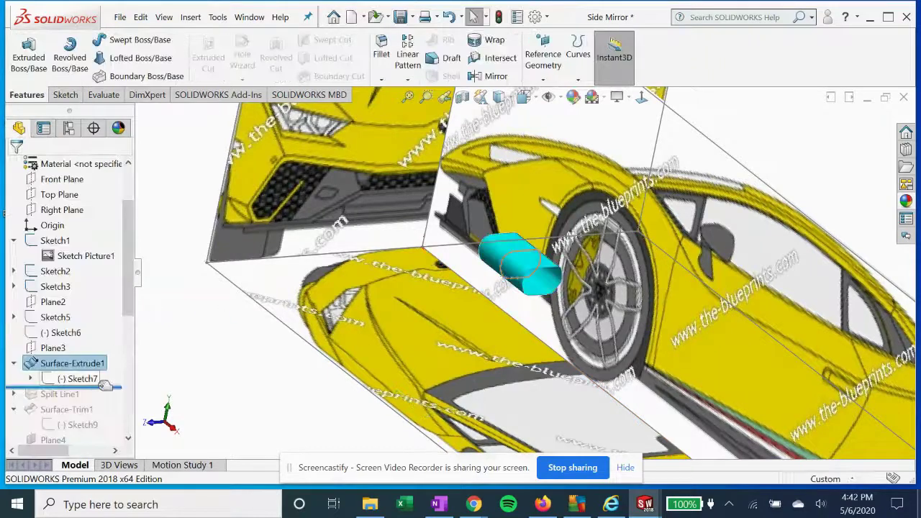
- Roll the side mirror's history forward past Split Line1, view its Sketch8 face-on against the front blueprint, and select the feature to examine the split
drag(105, 387, 105, 402)
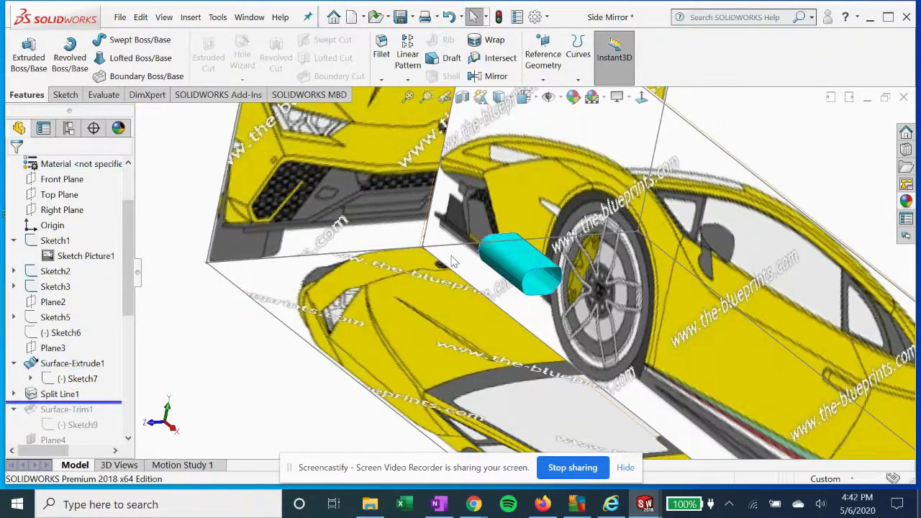
click(13, 395)
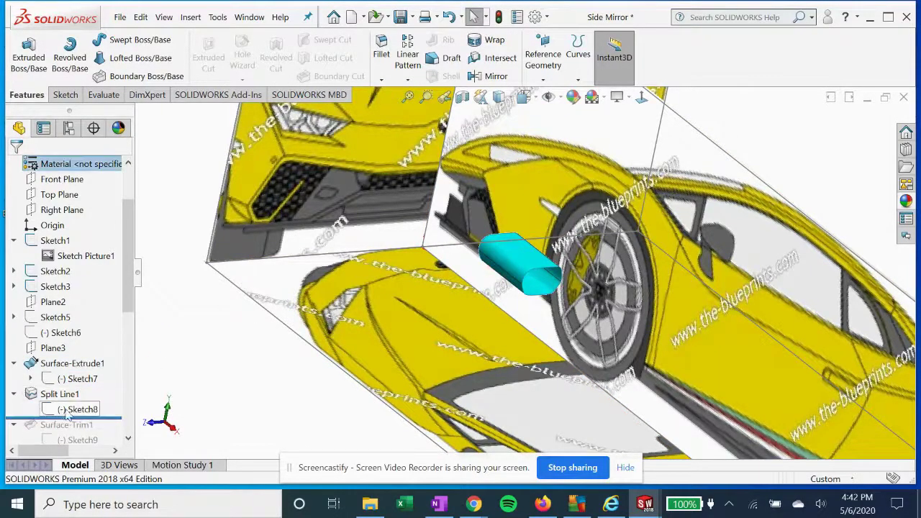
click(78, 408)
click(82, 374)
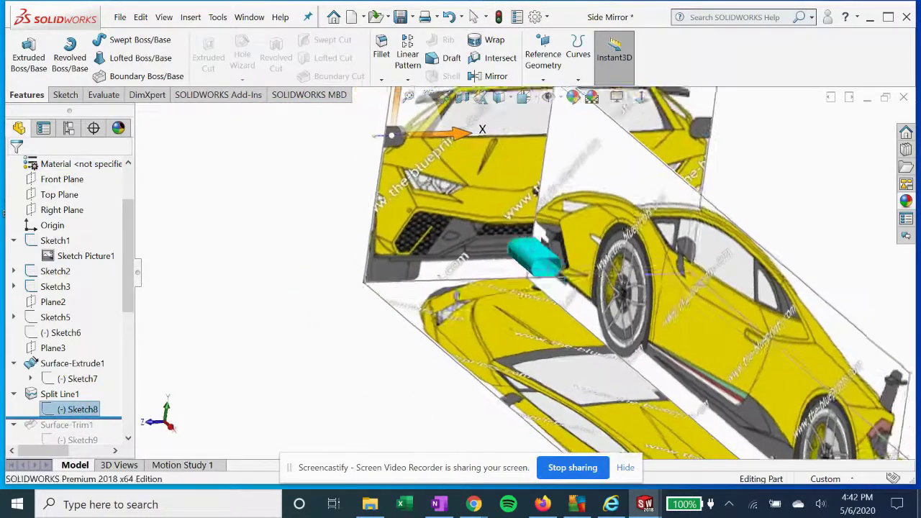
click(642, 99)
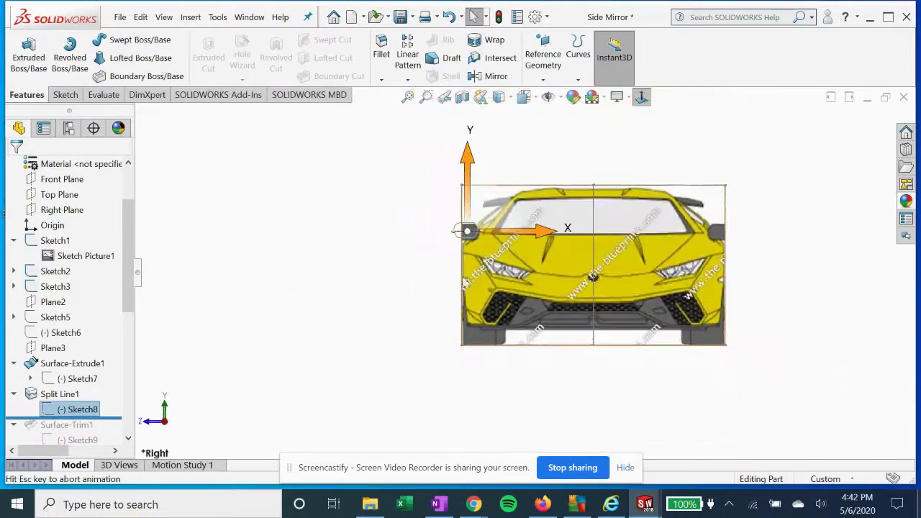
scroll(460, 214, down, 4)
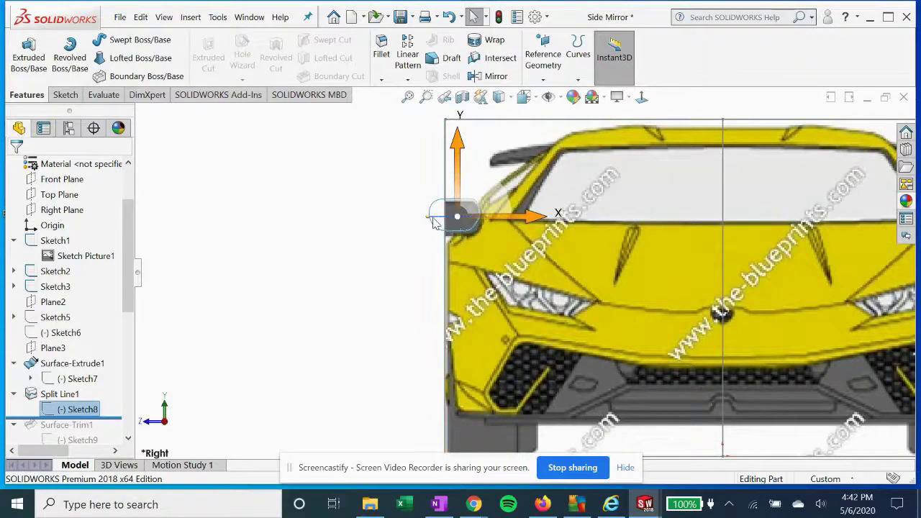
scroll(436, 221, down, 3)
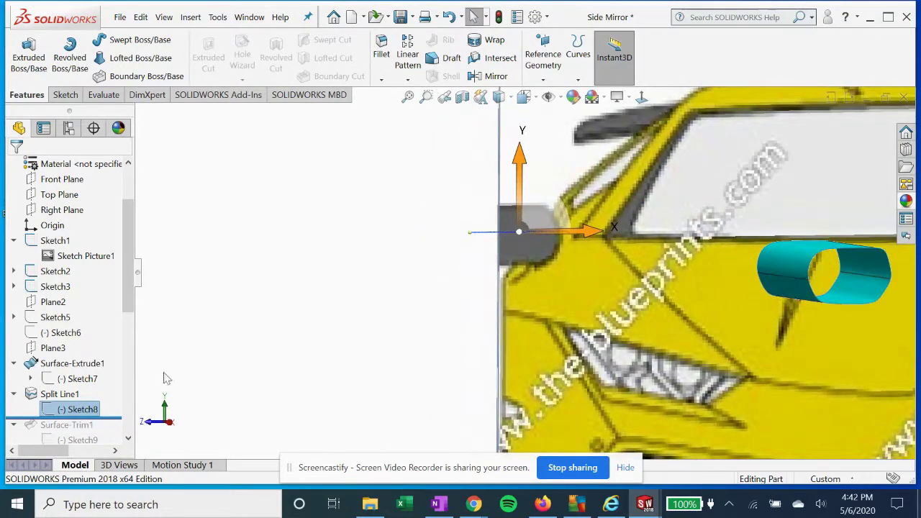
click(59, 394)
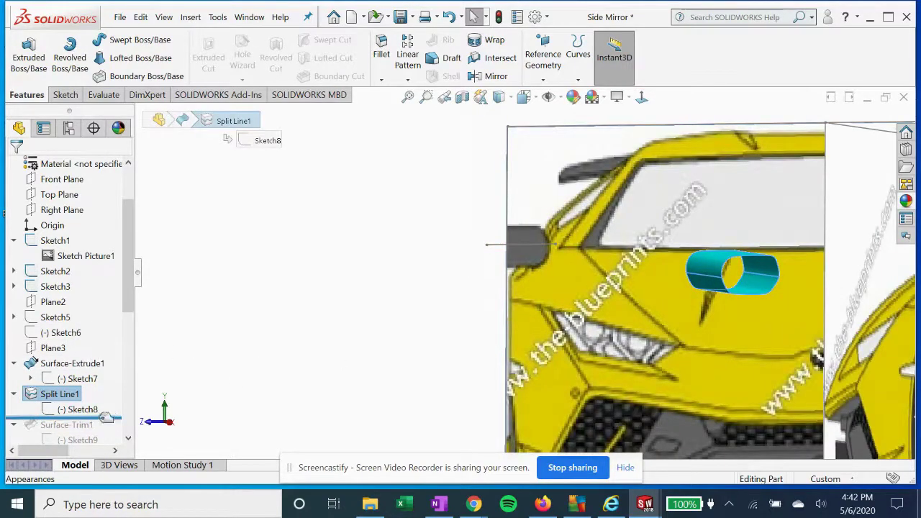
- Roll the history forward past Surface-Trim1 and view its Sketch9 trim line face-on against the mirror in the top-view blueprint
scroll(126, 281, down, 3)
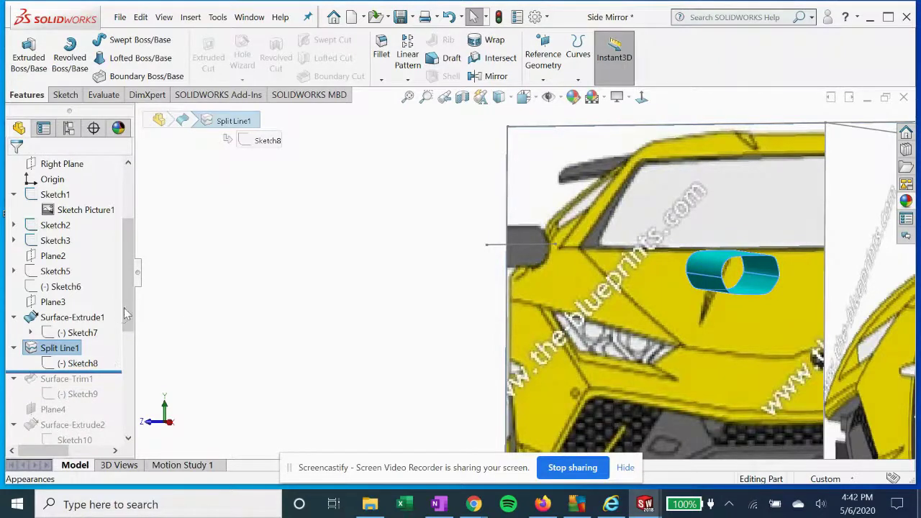
scroll(126, 314, down, 2)
drag(116, 343, 108, 367)
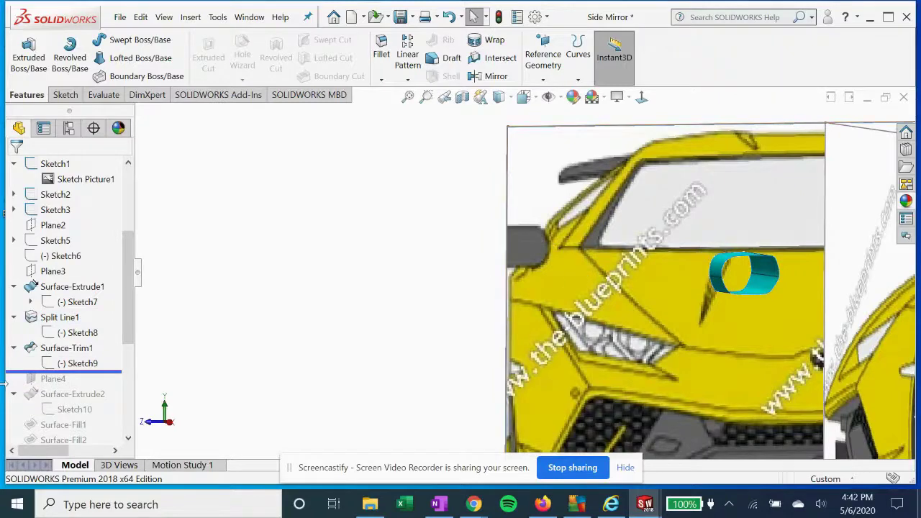
click(75, 363)
middle_drag(581, 276, 640, 333)
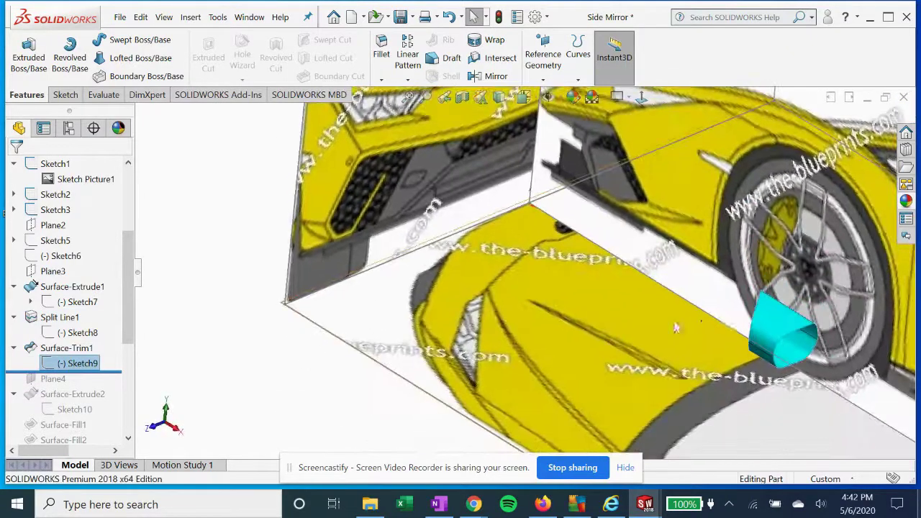
scroll(750, 308, up, 3)
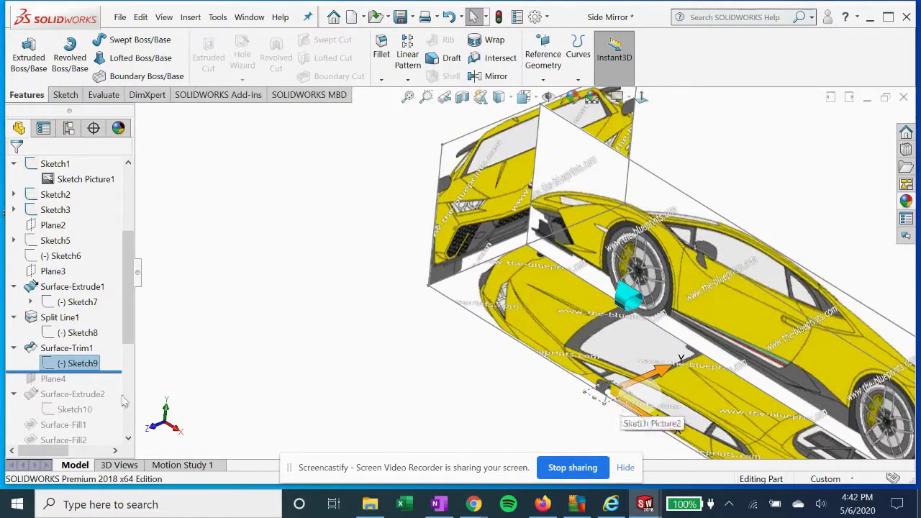
click(641, 97)
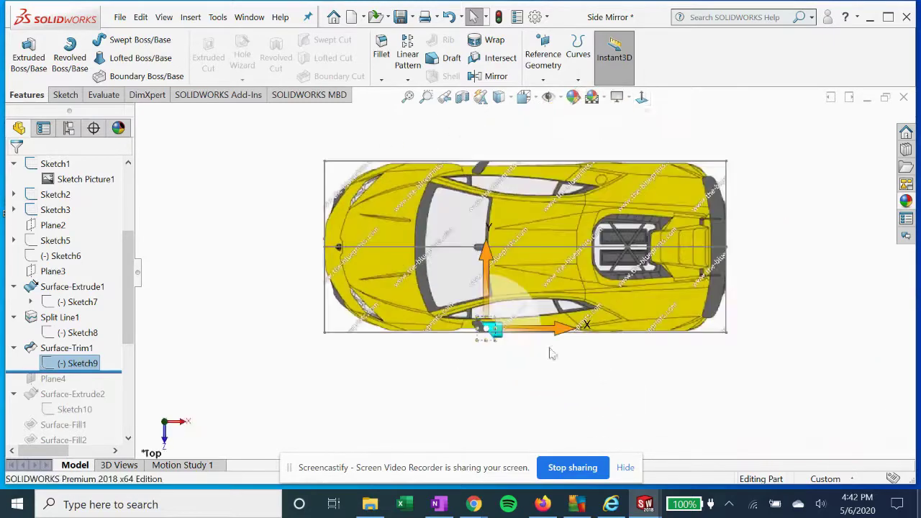
scroll(513, 345, down, 5)
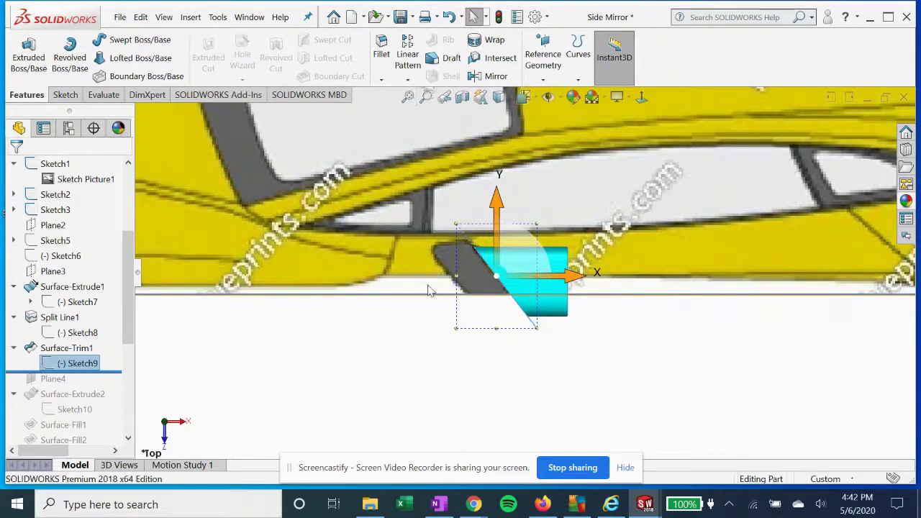
- Open Surface-Trim1's definition to examine its trim tool and removed portion, and accept it without changes
click(83, 350)
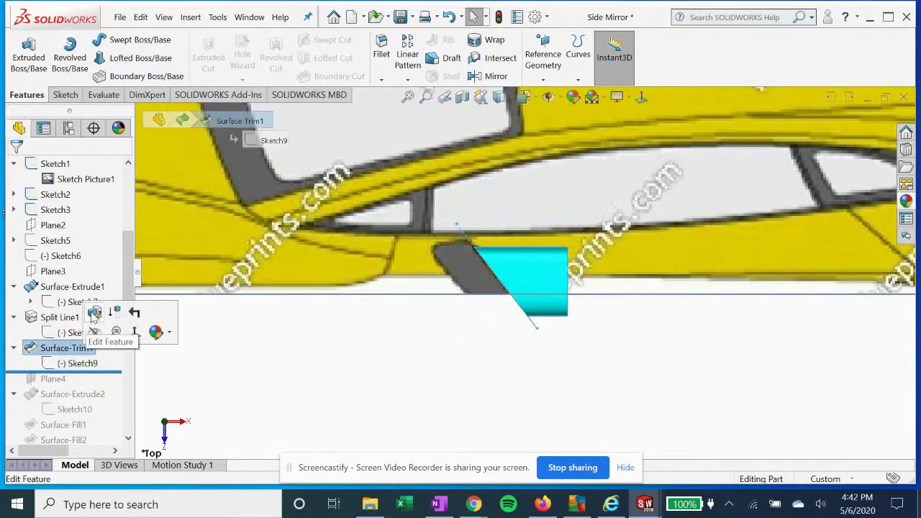
click(93, 317)
middle_drag(498, 303, 487, 220)
scroll(539, 352, up, 2)
click(55, 265)
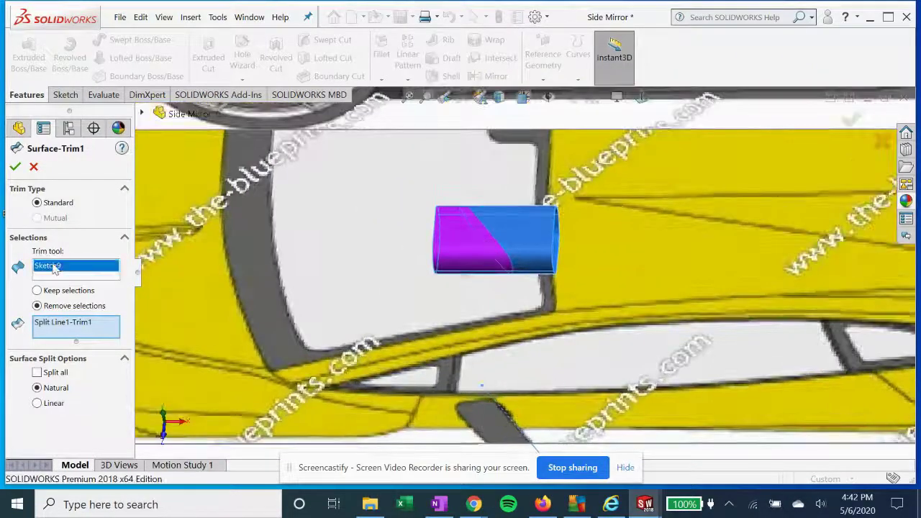
click(15, 166)
- Roll the history forward past Plane4 and select the plane to examine its position on the trimmed surface
middle_drag(229, 216, 237, 259)
scroll(515, 289, up, 4)
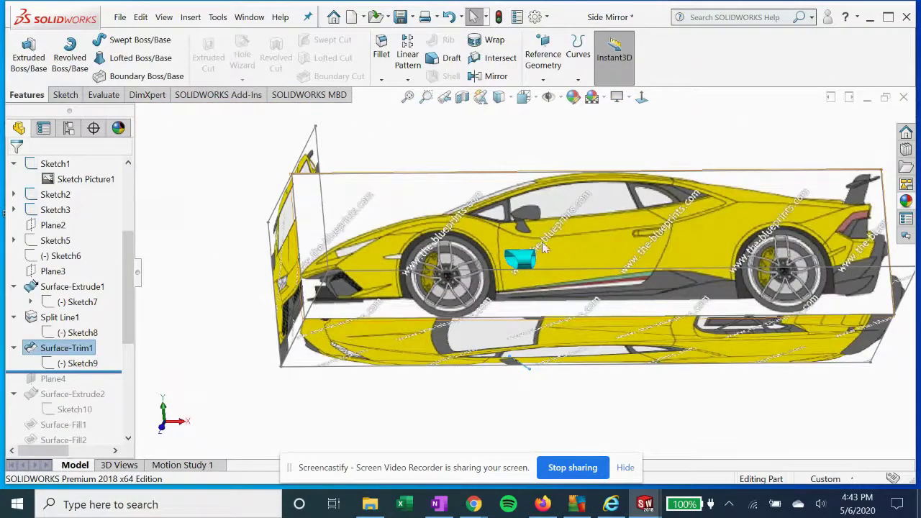
scroll(545, 248, up, 2)
middle_drag(506, 186, 483, 237)
scroll(482, 266, down, 3)
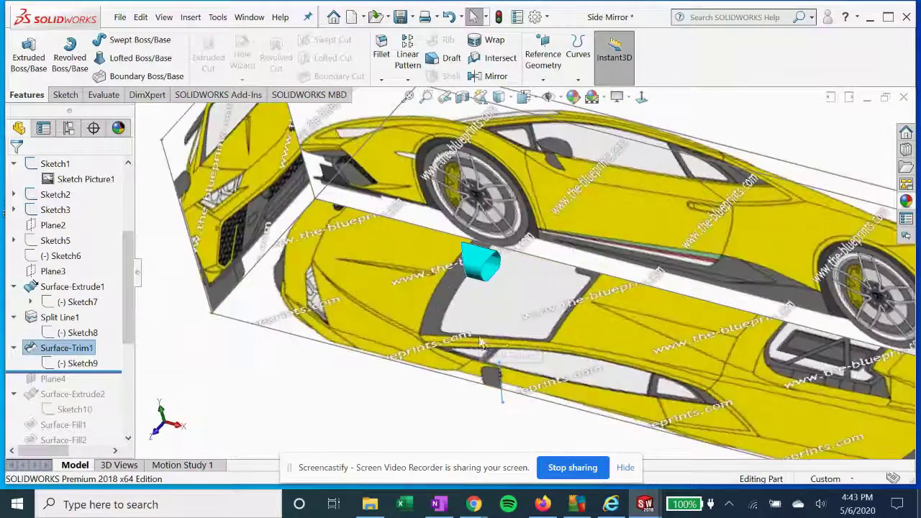
scroll(90, 336, down, 3)
drag(111, 232, 60, 246)
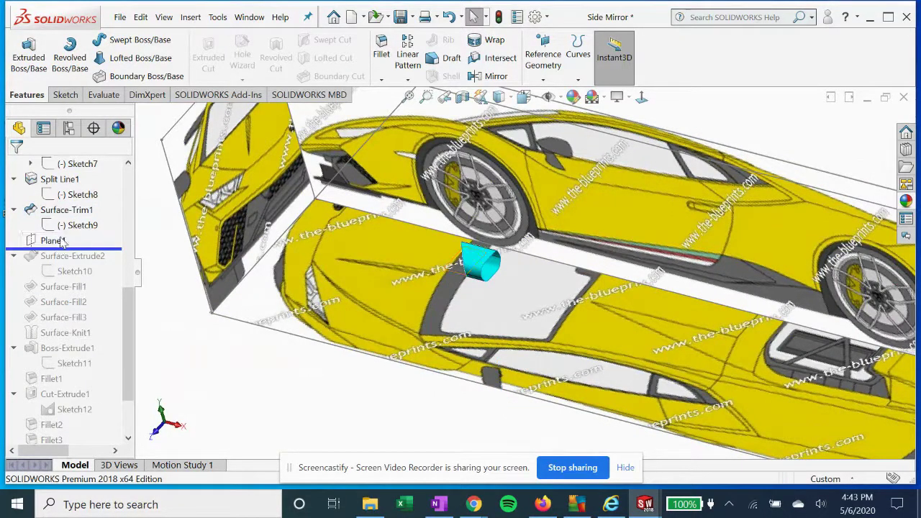
click(75, 243)
key(ctrl+8)
scroll(508, 294, down, 5)
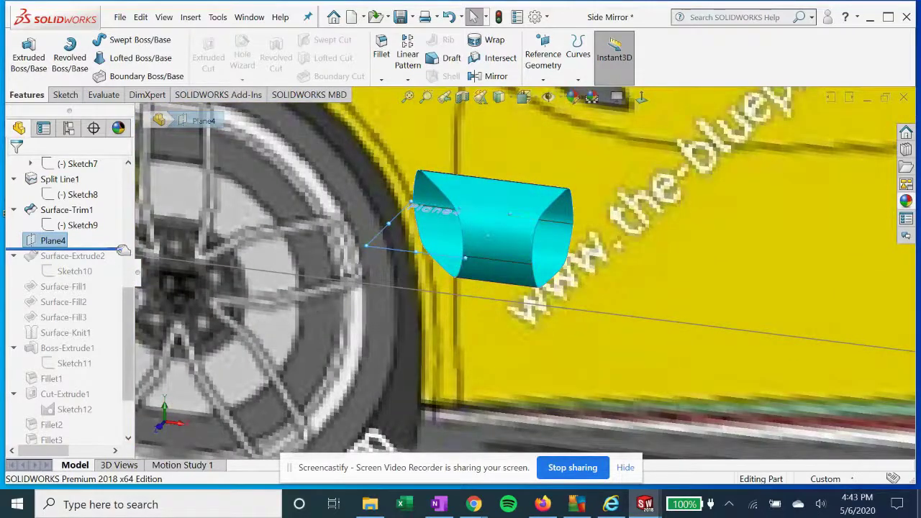
- Roll the history forward past Surface-Extrude2, open its Sketch10 to view the curve face-on against the blueprint mirror, and exit the sketch
drag(120, 247, 119, 264)
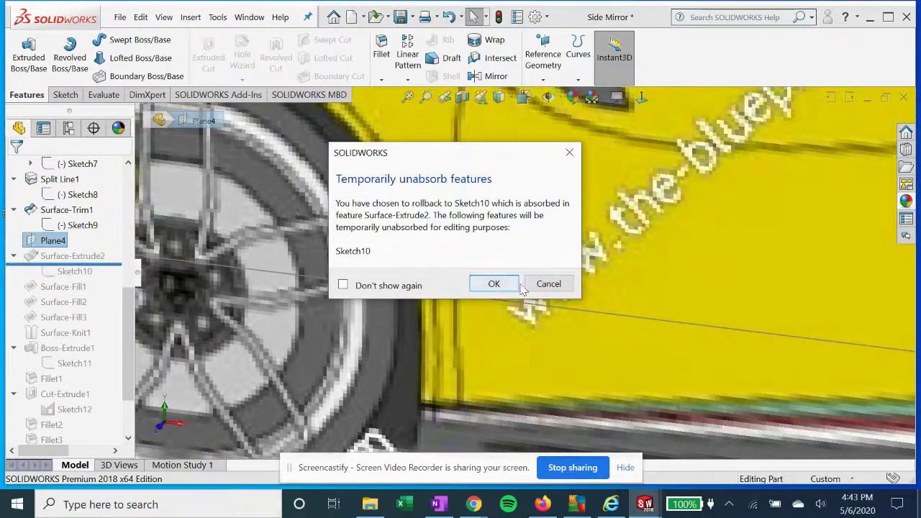
click(514, 287)
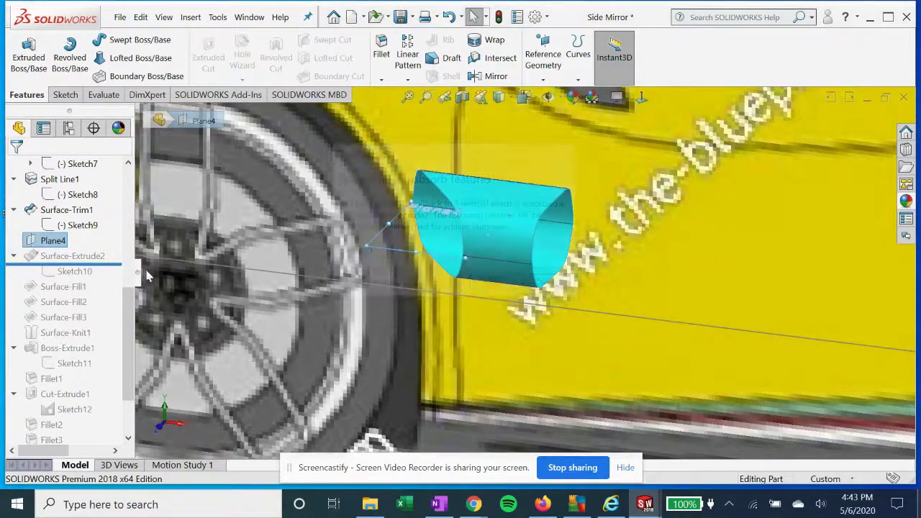
click(79, 271)
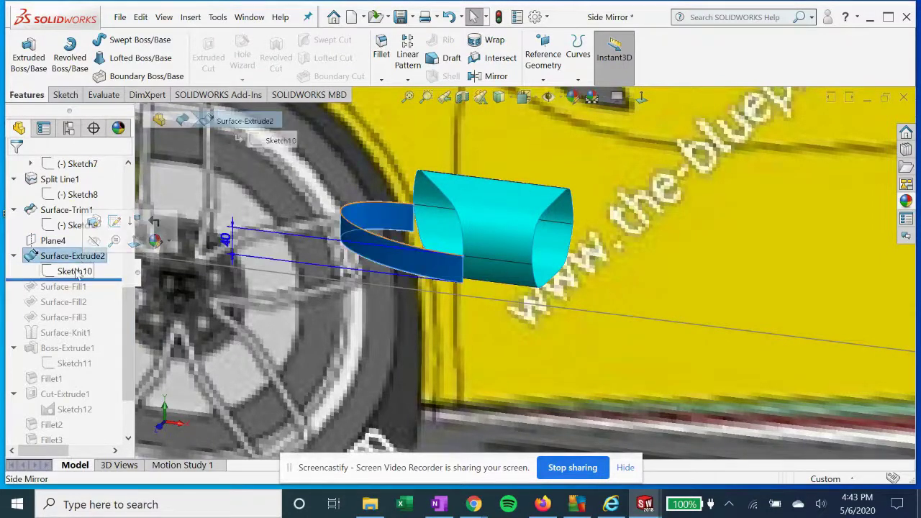
click(92, 234)
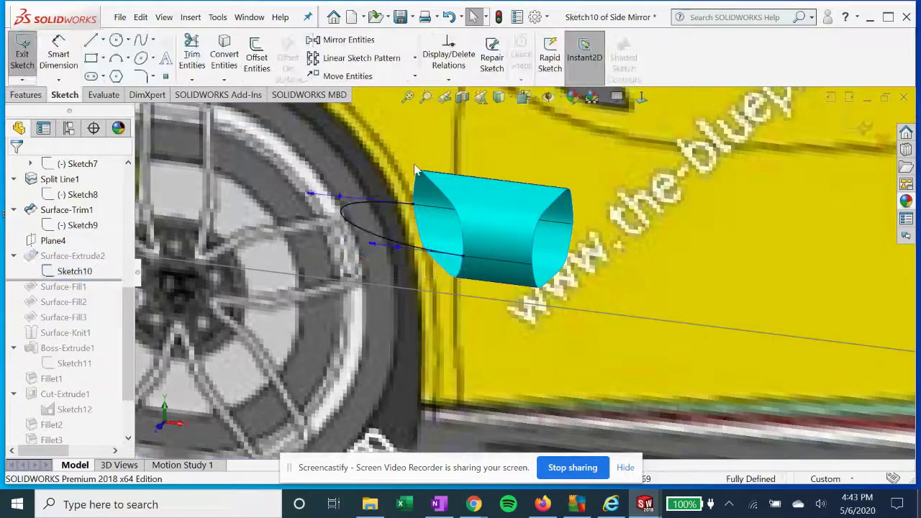
scroll(480, 359, down, 6)
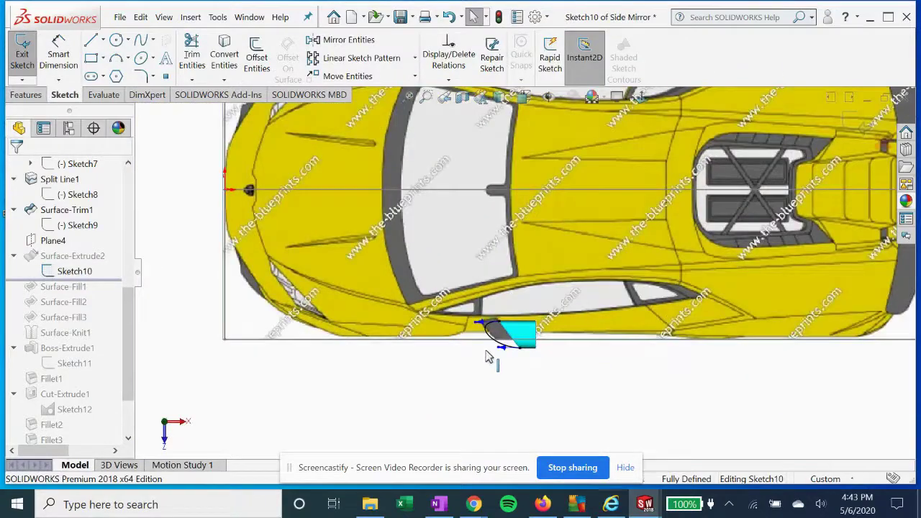
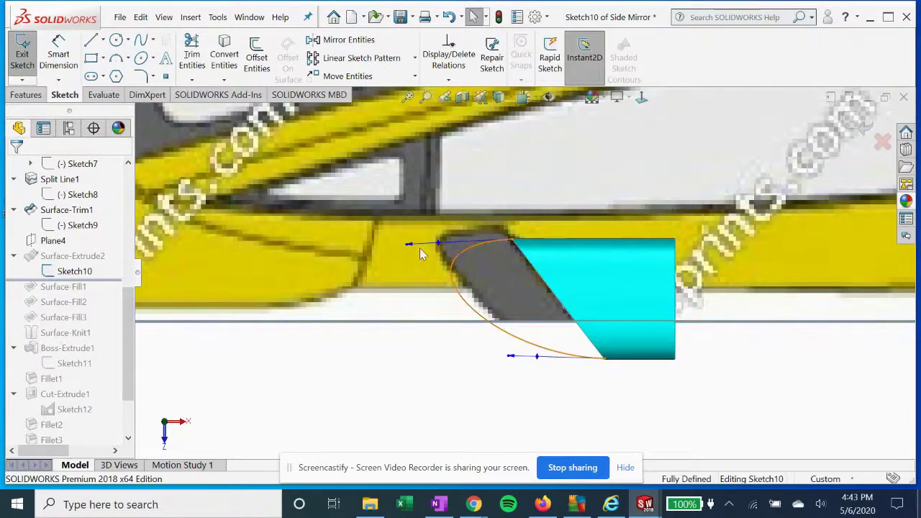
scroll(507, 253, up, 2)
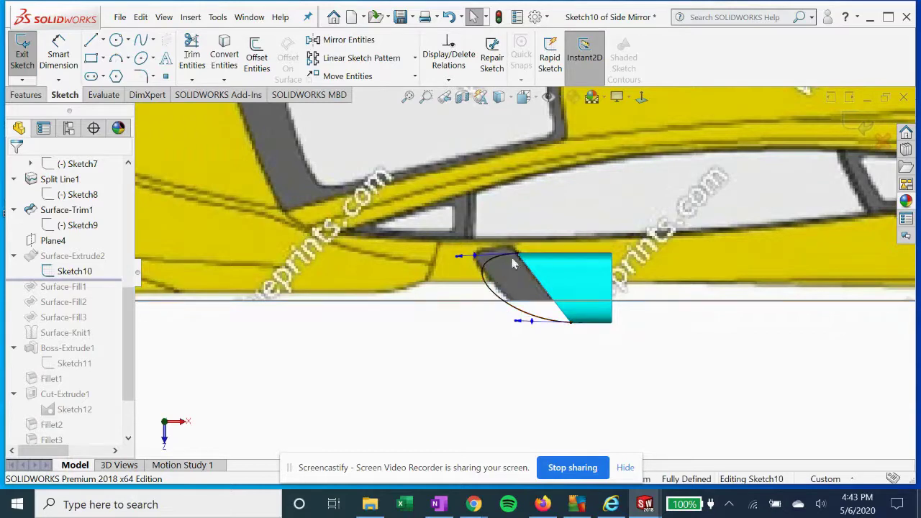
click(856, 129)
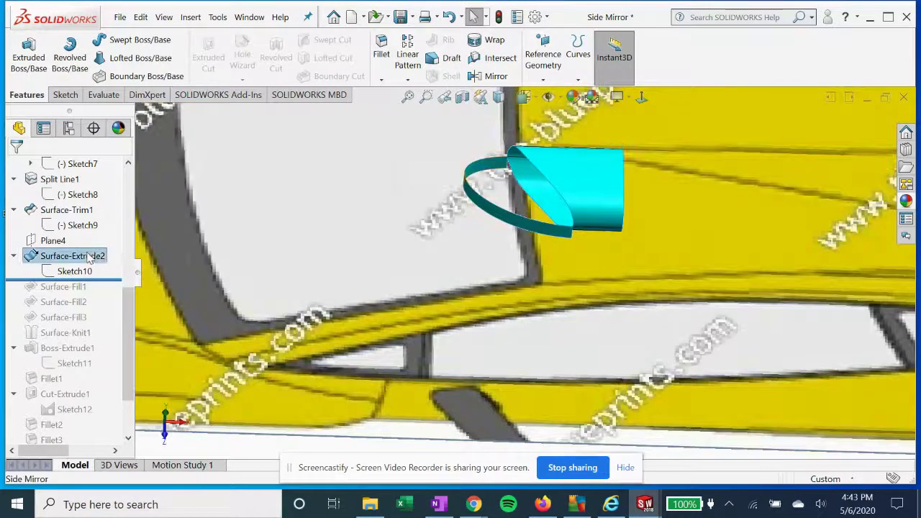
- Open Surface-Extrude2's definition to examine its extrusion direction and depth, and accept it without changes
click(81, 256)
click(97, 226)
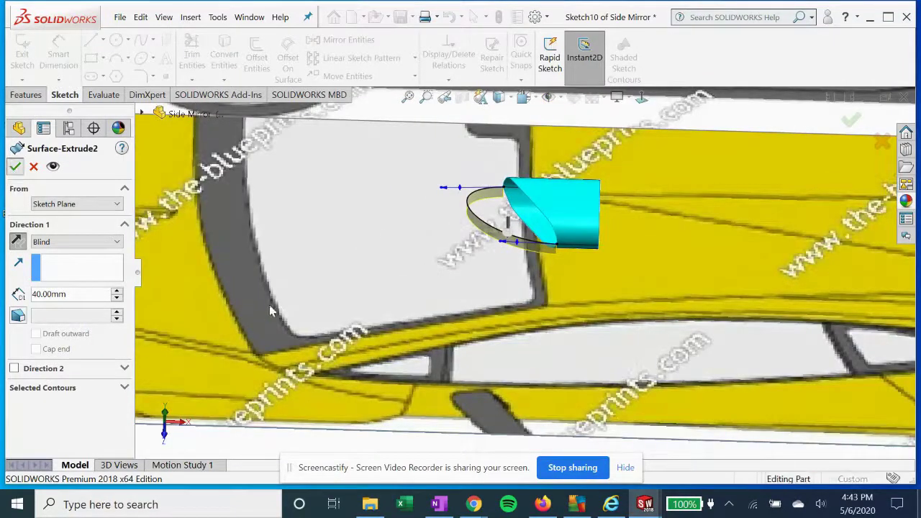
click(16, 168)
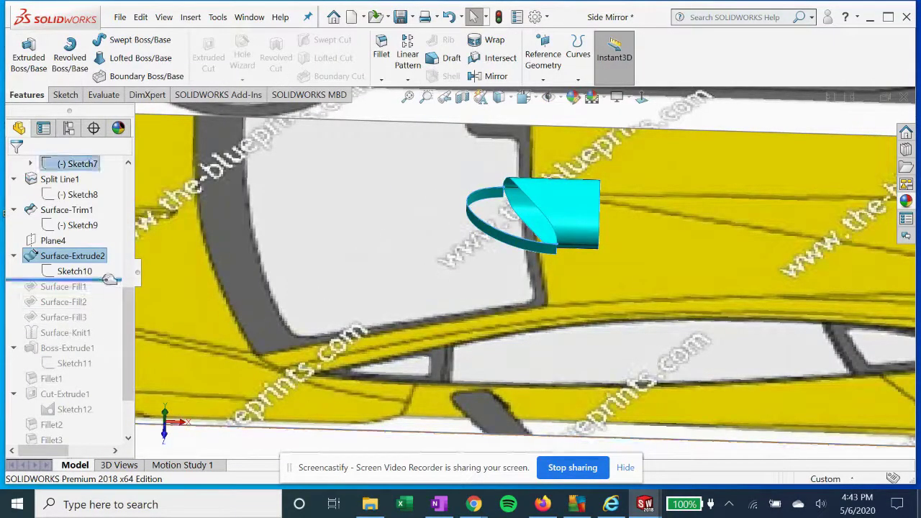
- Roll the history forward past Surface-Fill1, open its definition to examine the patch boundary edges and their tangency, and accept it without changes
drag(109, 279, 110, 294)
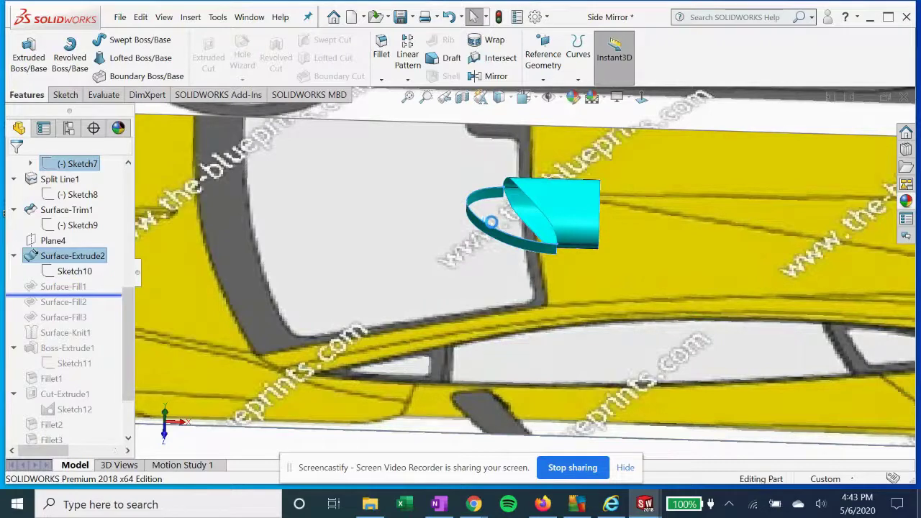
click(50, 286)
click(57, 247)
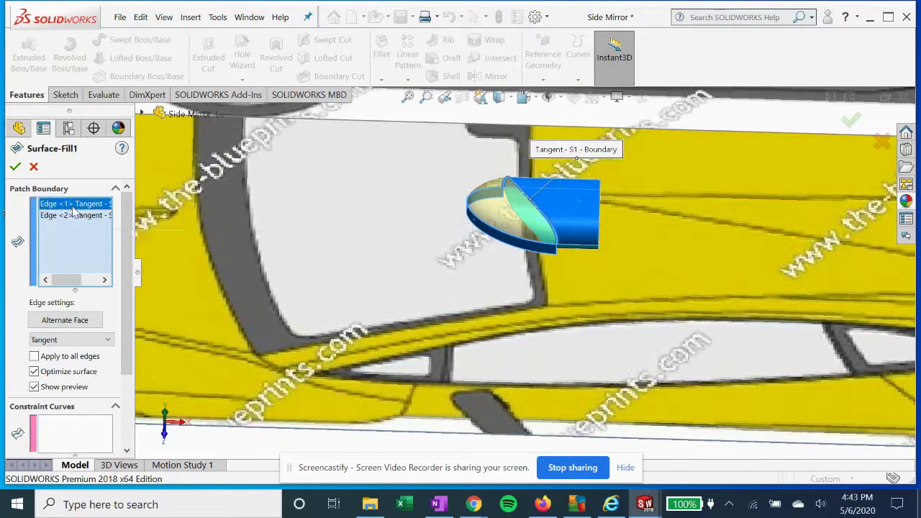
click(15, 166)
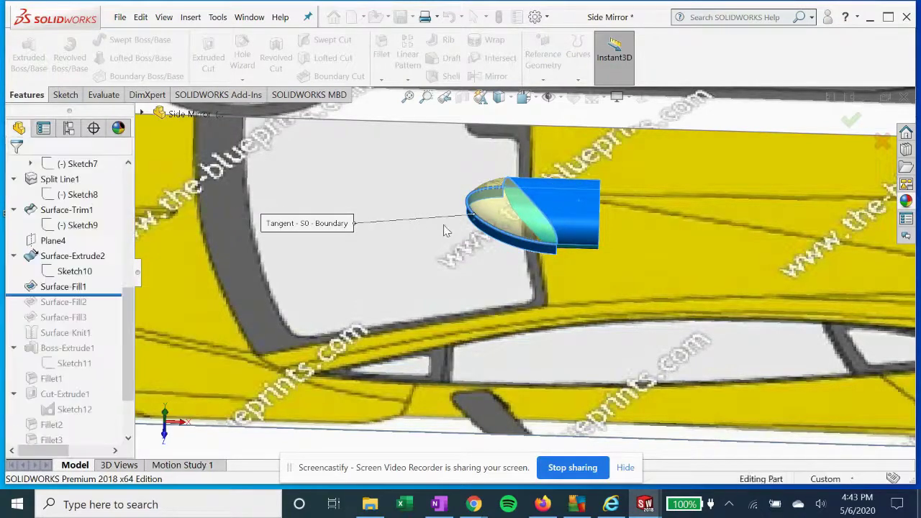
- Roll the history forward past Surface-Fill2 and Surface-Fill3, examining the filled mirror surfaces from the front and side
scroll(482, 247, up, 6)
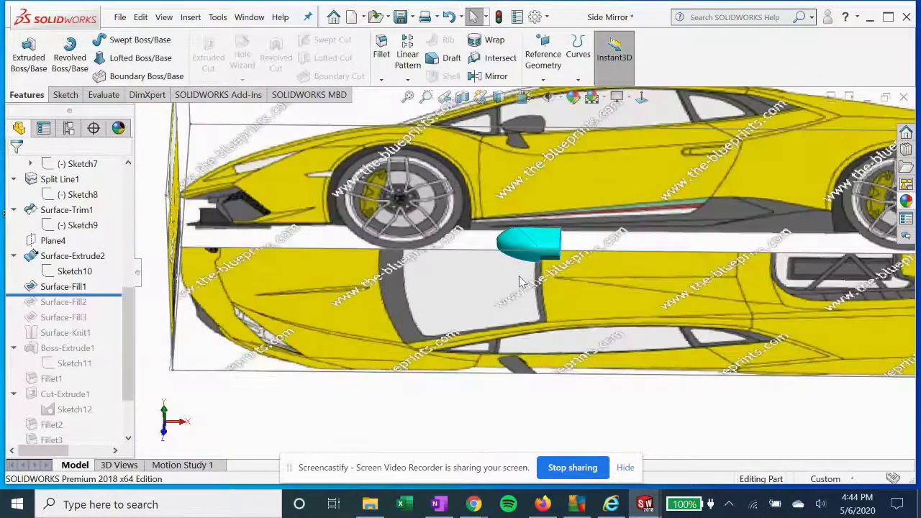
middle_drag(482, 248, 518, 237)
scroll(539, 244, down, 5)
drag(72, 294, 128, 303)
middle_drag(547, 259, 504, 238)
middle_drag(516, 267, 496, 259)
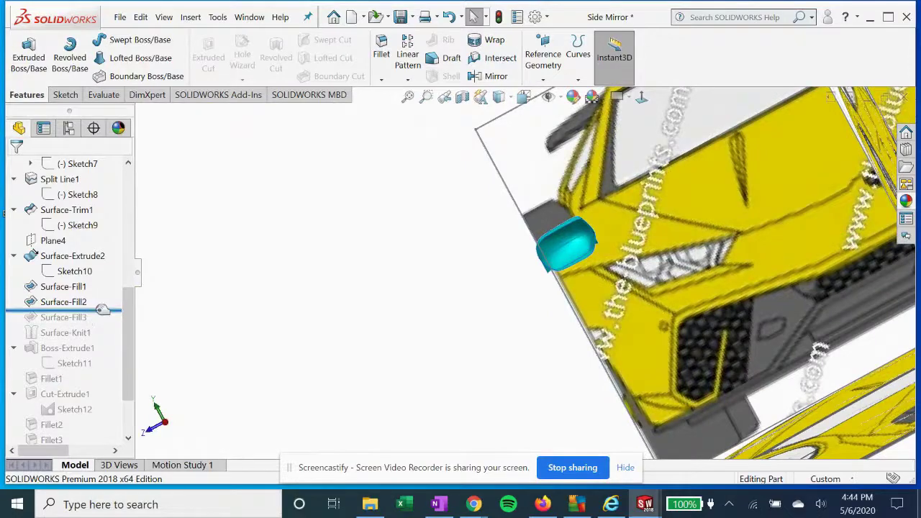
drag(103, 310, 104, 322)
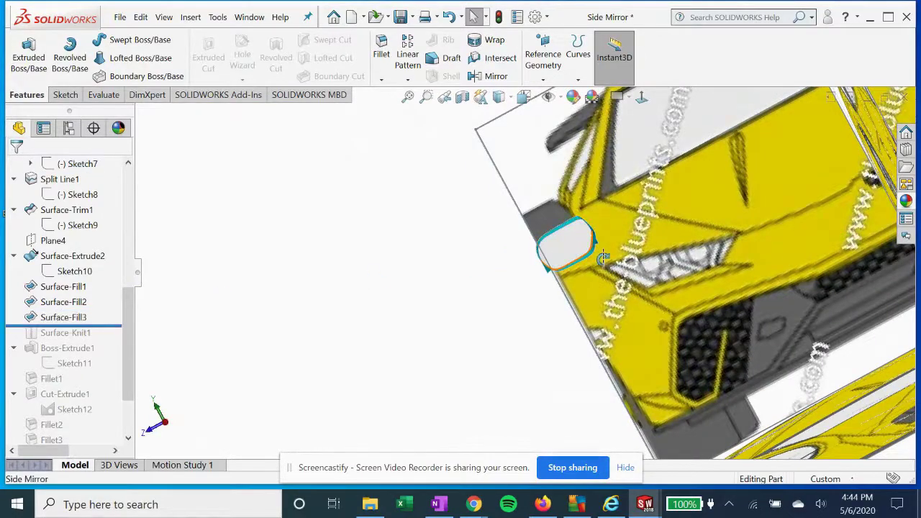
- Open Surface-Fill3's definition to examine its two patch boundary edges, and accept it without changes
scroll(600, 252, up, 6)
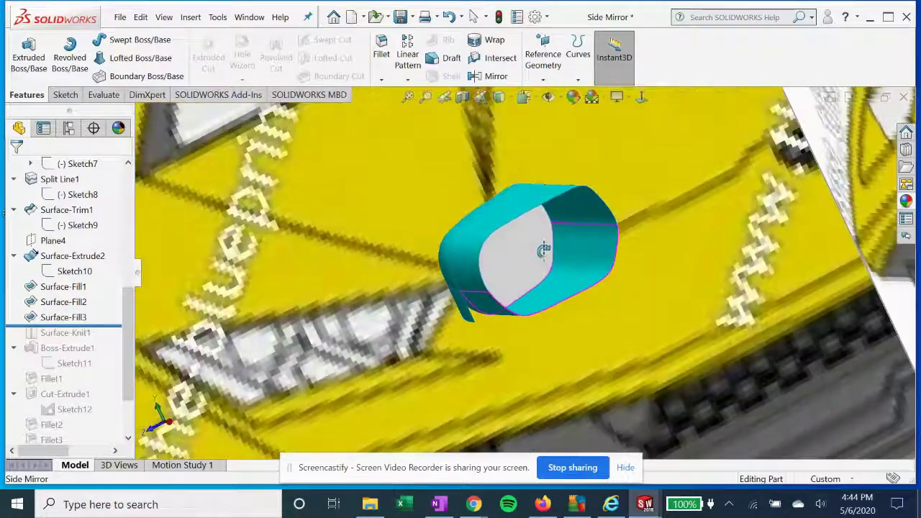
middle_drag(543, 250, 554, 262)
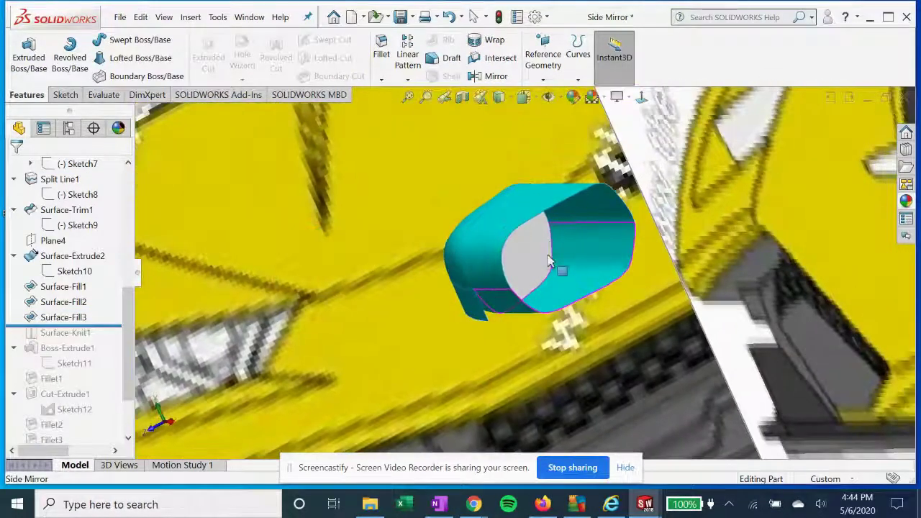
click(77, 319)
click(88, 279)
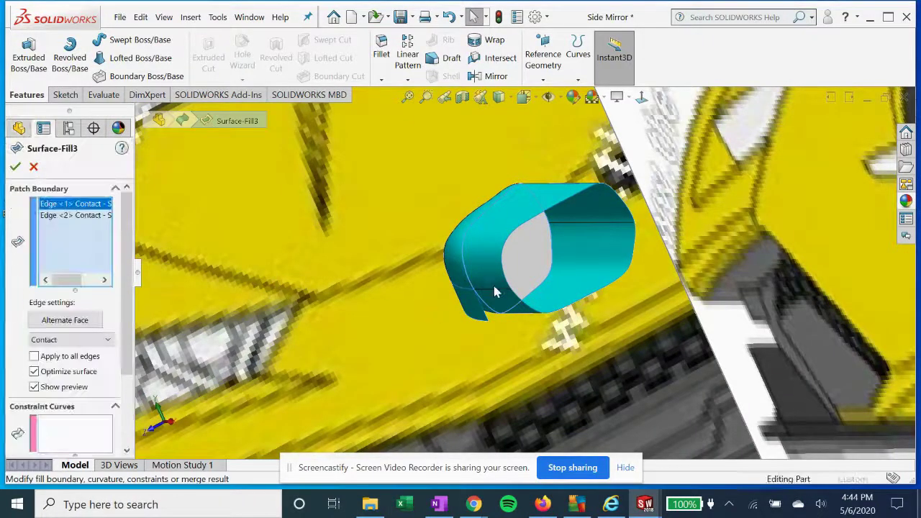
click(71, 217)
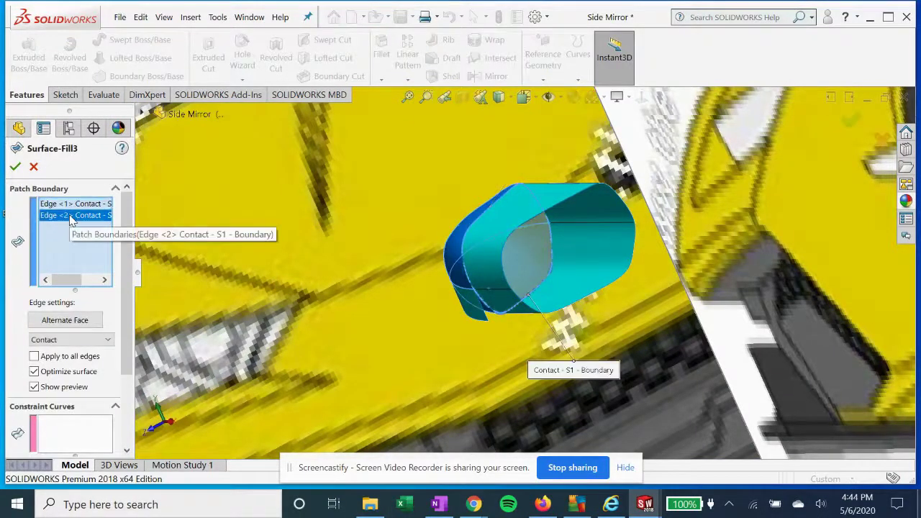
click(66, 205)
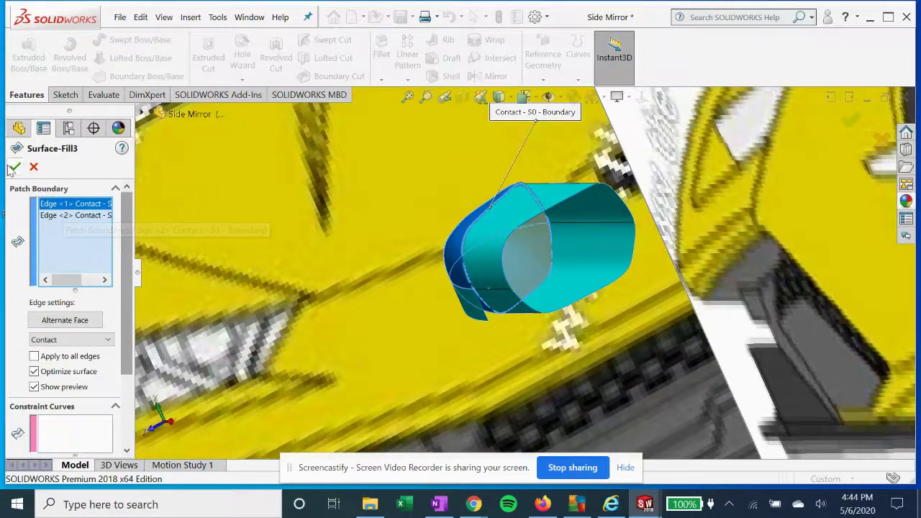
key(Return)
- Highlight Surface-Fill2 on the mirror, roll the history forward past Surface-Knit1, and examine the knitted shell from the front
click(65, 305)
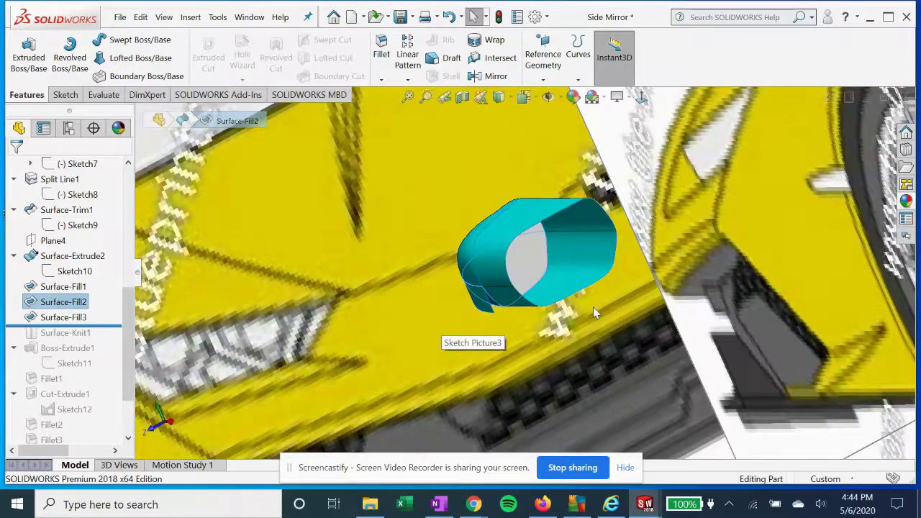
mouse_move(593, 307)
middle_down()
mouse_move(596, 315)
mouse_move(521, 345)
middle_up()
scroll(520, 345, up, 3)
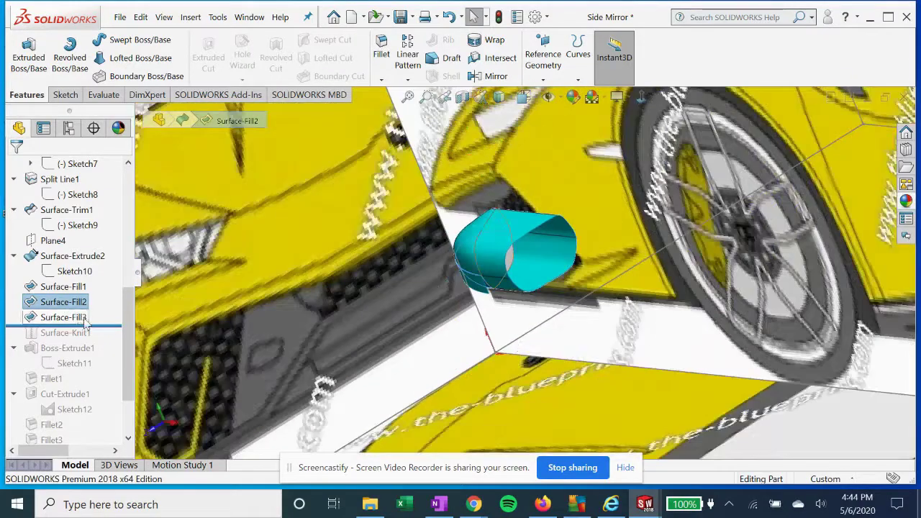
drag(113, 328, 116, 340)
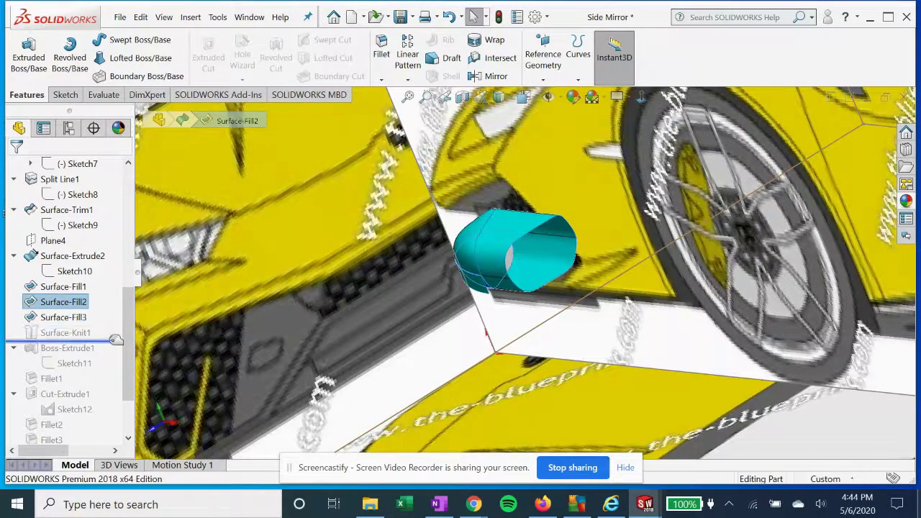
middle_drag(504, 273, 482, 279)
scroll(511, 267, down, 5)
scroll(509, 267, down, 2)
scroll(482, 279, down, 2)
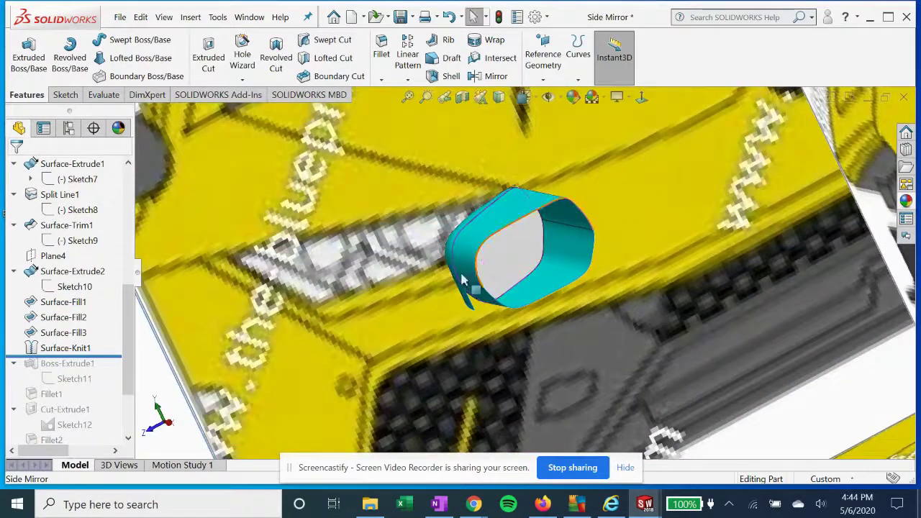
- Roll the history forward past Boss-Extrude1, open its Sketch11 to view the offset outline face-on from both sides, and exit the sketch
drag(110, 355, 90, 387)
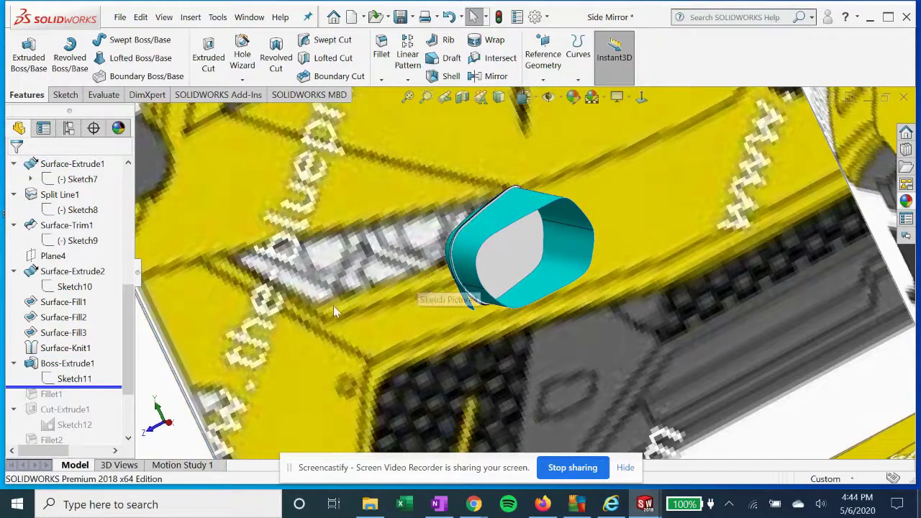
click(72, 379)
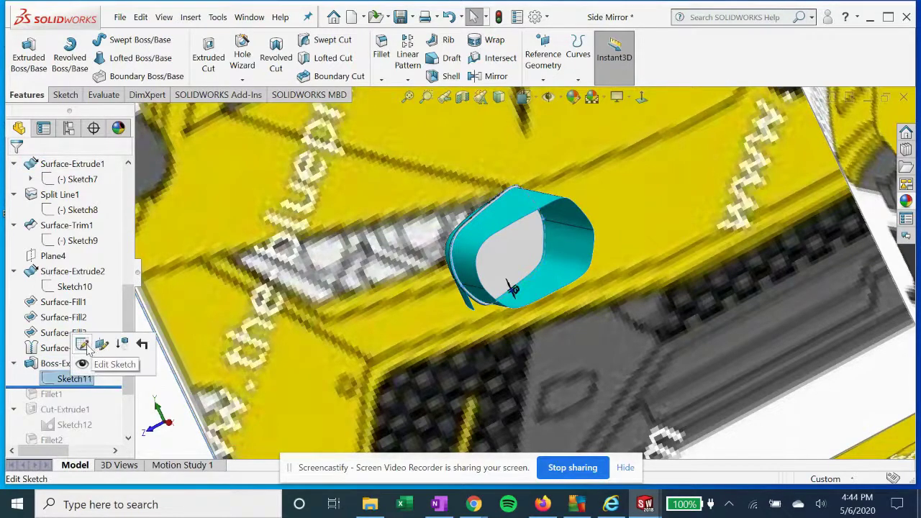
click(88, 343)
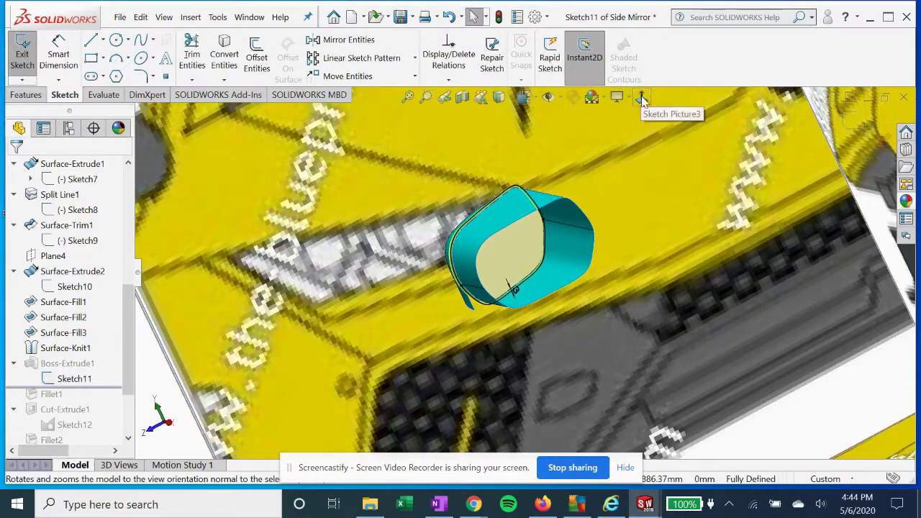
scroll(484, 251, down, 8)
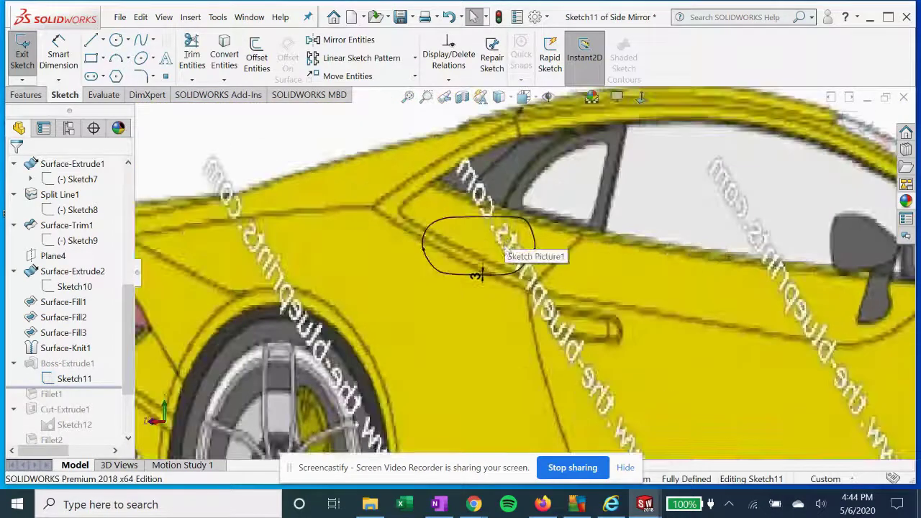
scroll(468, 229, down, 3)
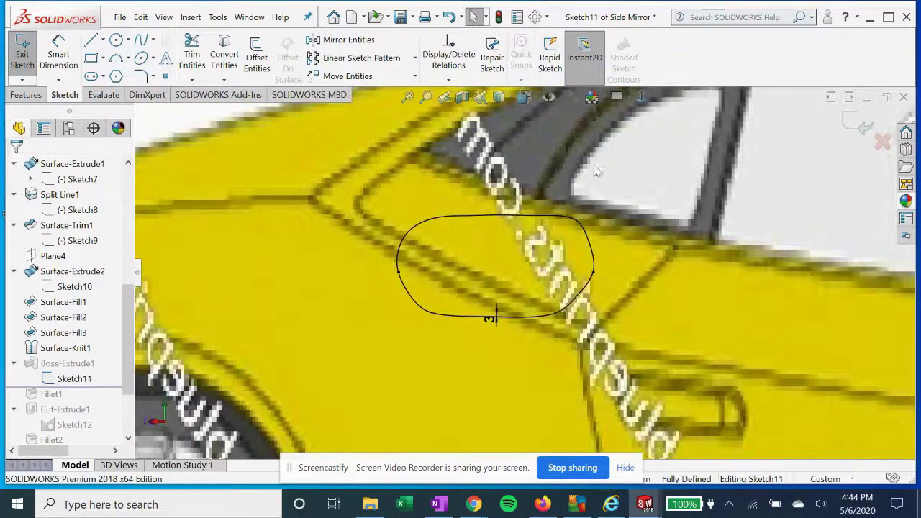
click(640, 96)
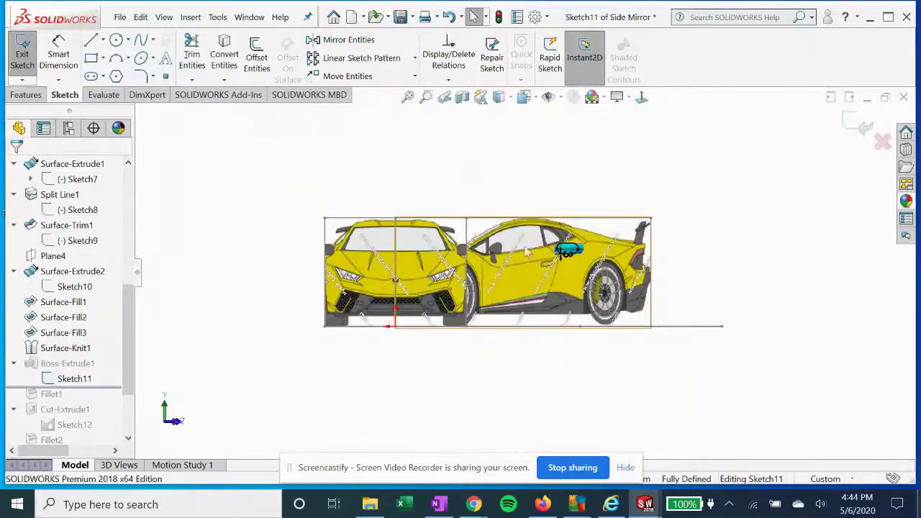
scroll(562, 244, down, 15)
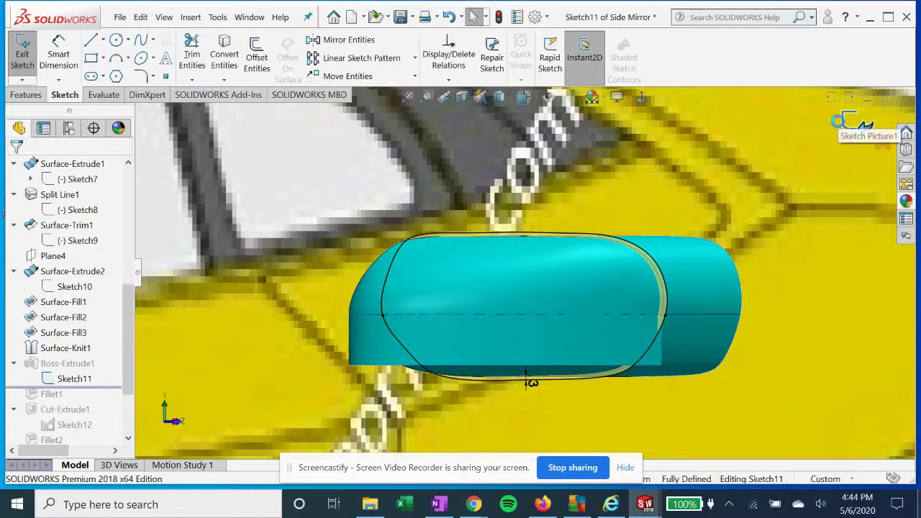
- Open Boss-Extrude1's definition to examine its extrusion direction and depth, and accept it without changes
click(81, 364)
click(85, 326)
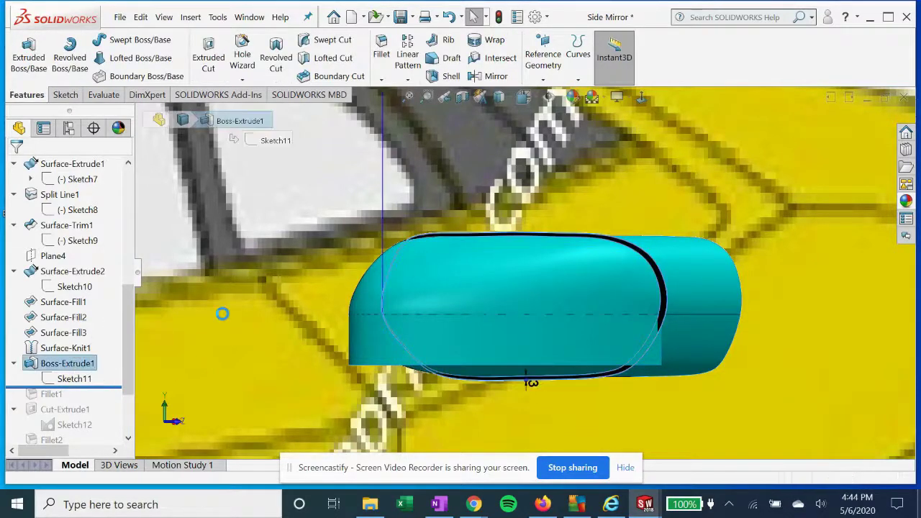
middle_drag(598, 315, 588, 326)
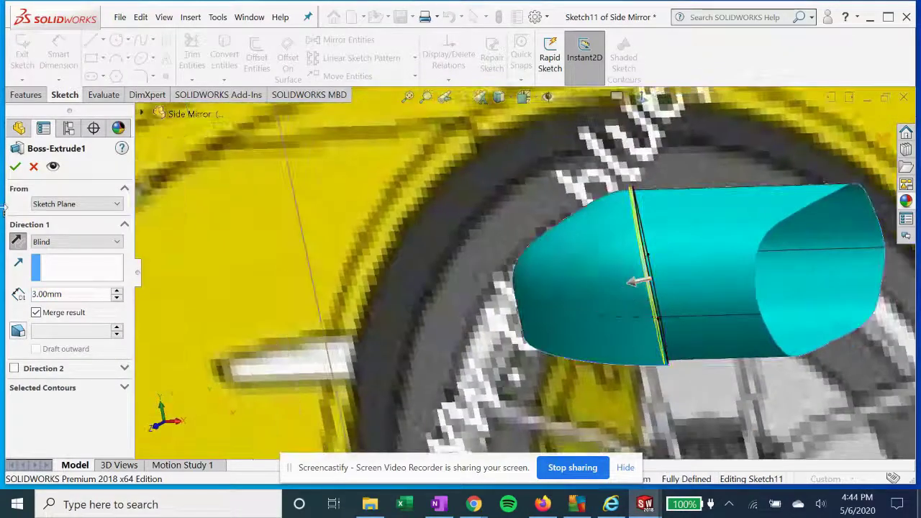
key(Return)
middle_drag(594, 294, 536, 320)
scroll(82, 358, down, 1)
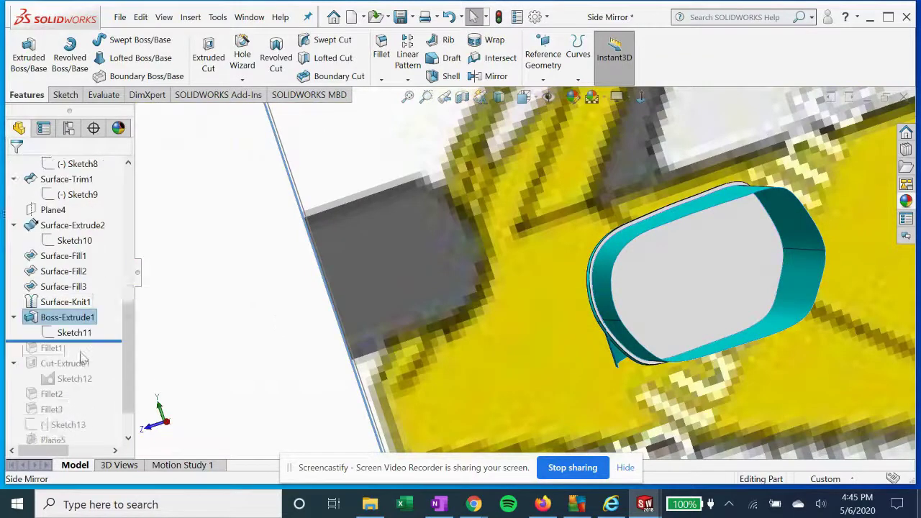
- Roll the history forward past Fillet1 and Cut-Extrude1, open Sketch12 to examine the offset groove profile, and exit the sketch
drag(113, 338, 79, 371)
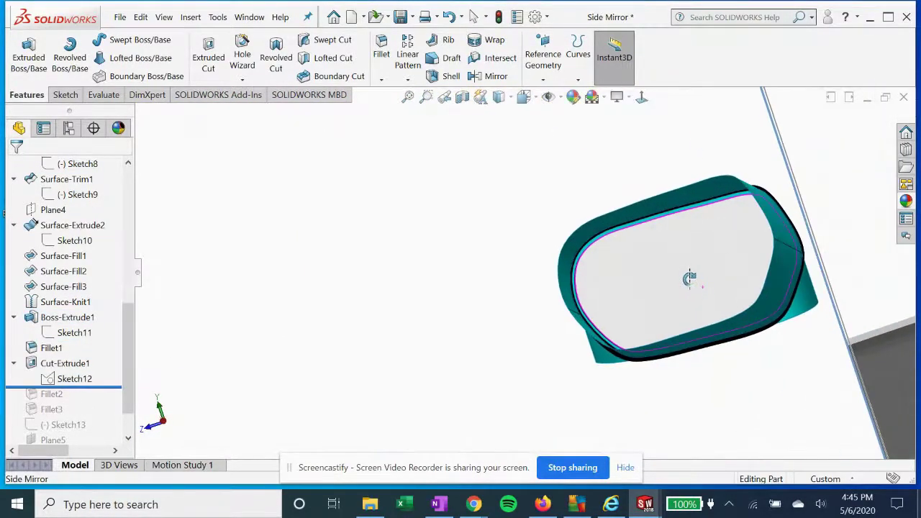
scroll(588, 252, down, 3)
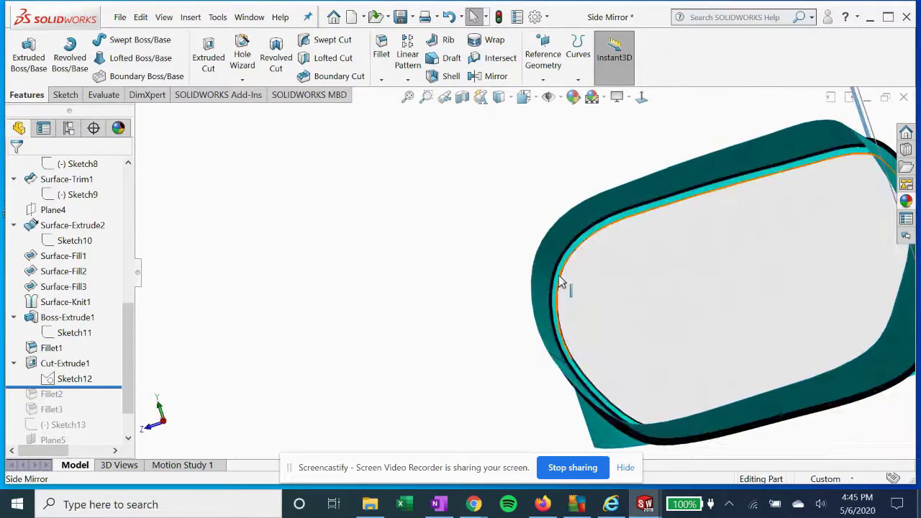
click(58, 377)
click(62, 338)
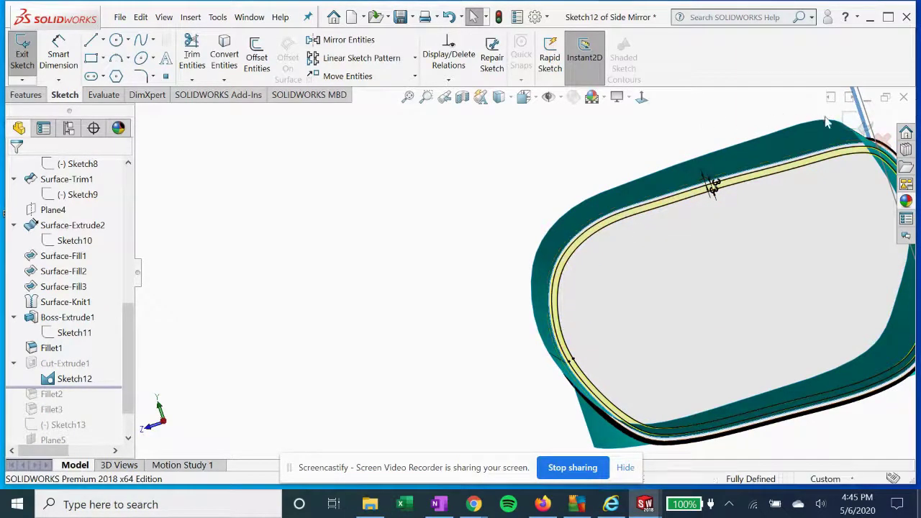
click(858, 128)
- Highlight Cut-Extrude1 to examine the groove around the mirror glass, and clear the selection
click(66, 364)
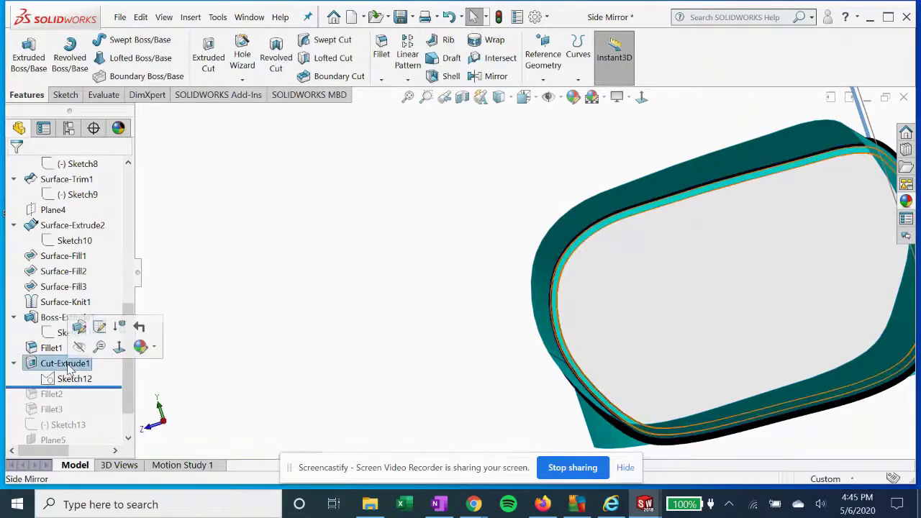
middle_drag(585, 303, 715, 272)
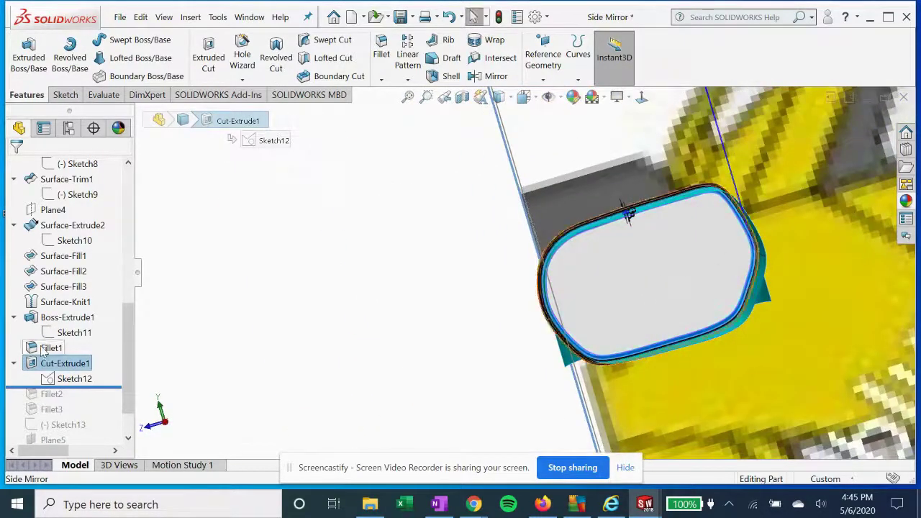
click(243, 329)
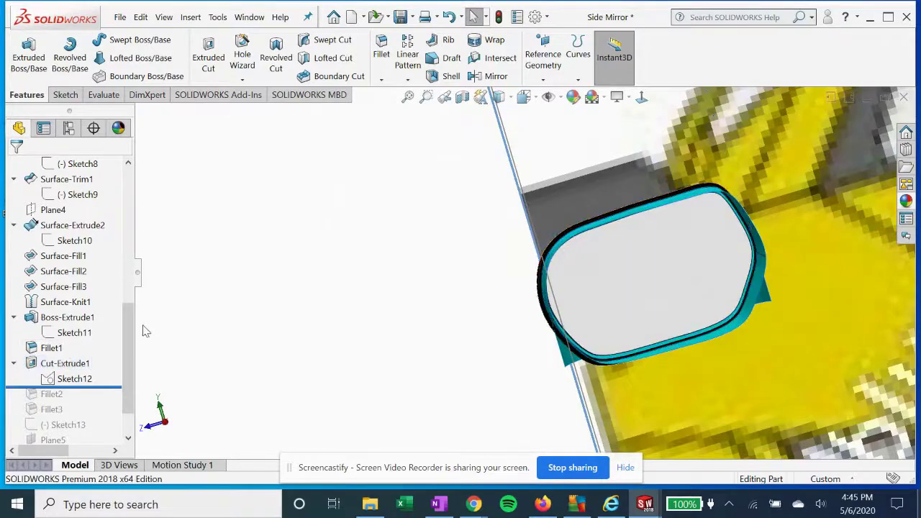
- Roll the history forward past Fillet2, Fillet3 and Sketch13, keeping the mirror in view against the blueprints
scroll(129, 334, down, 1)
drag(115, 343, 113, 374)
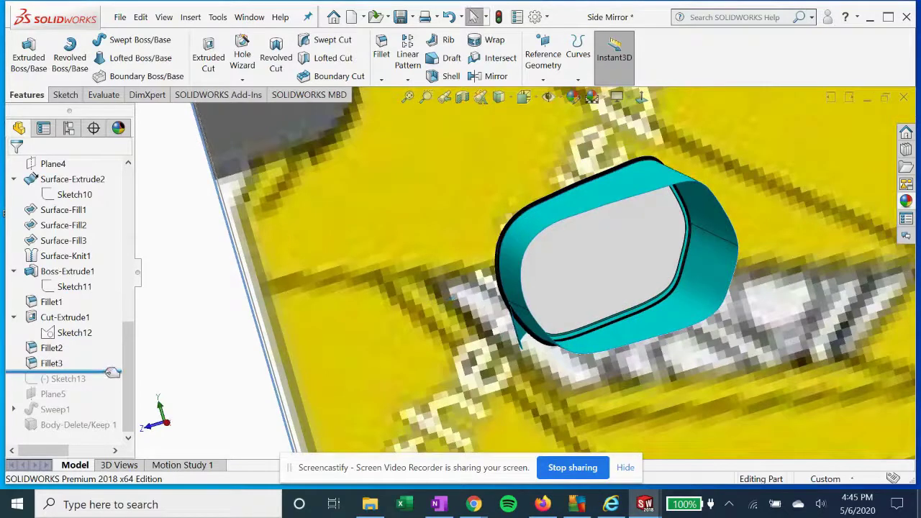
drag(112, 372, 113, 385)
scroll(474, 301, up, 3)
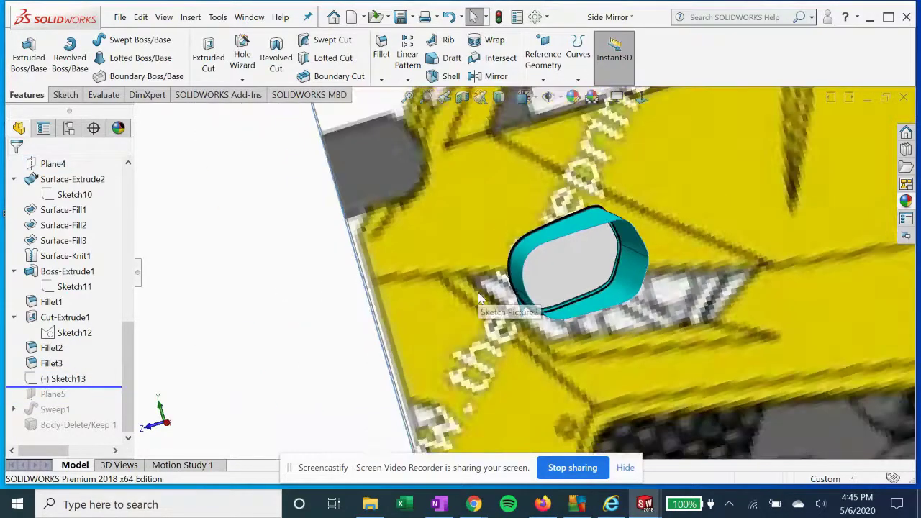
- Roll the history forward past Plane5 and highlight Sketch13 to examine its line across the mirror in the top-view blueprint
drag(116, 385, 117, 389)
middle_drag(492, 322, 3, 386)
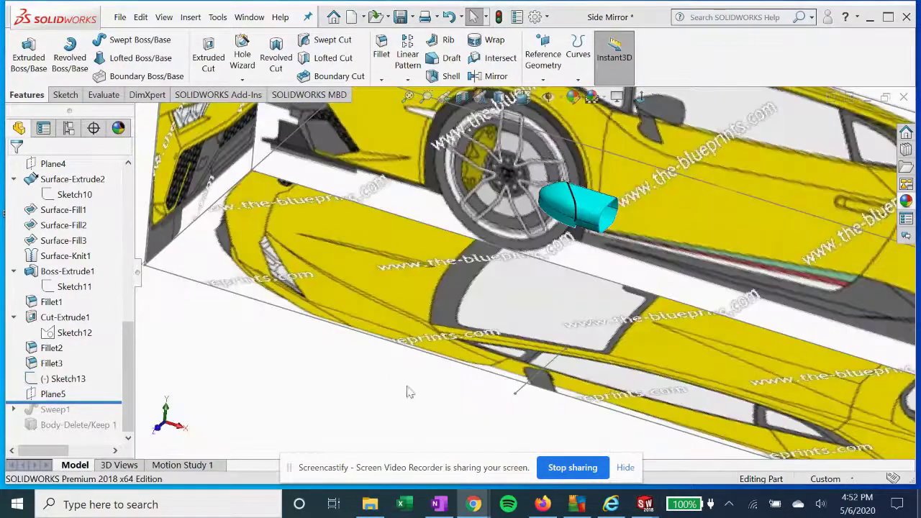
click(65, 378)
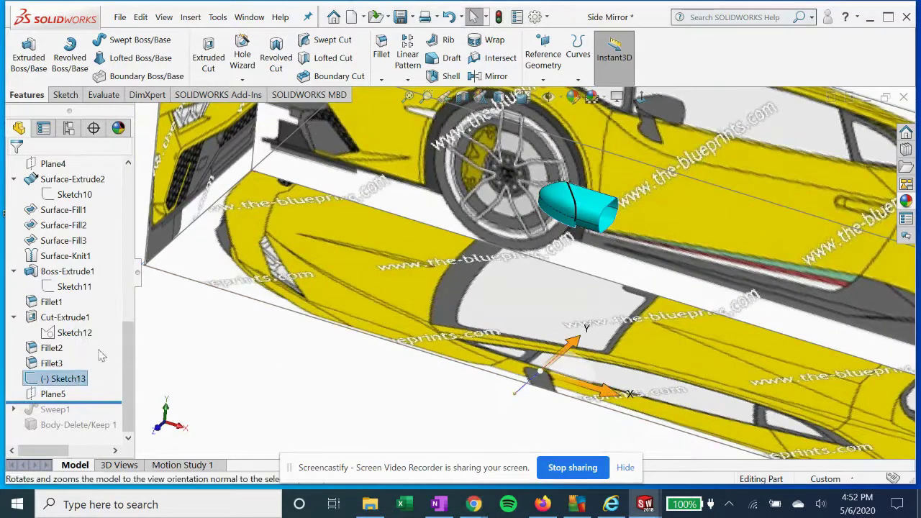
scroll(511, 389, down, 3)
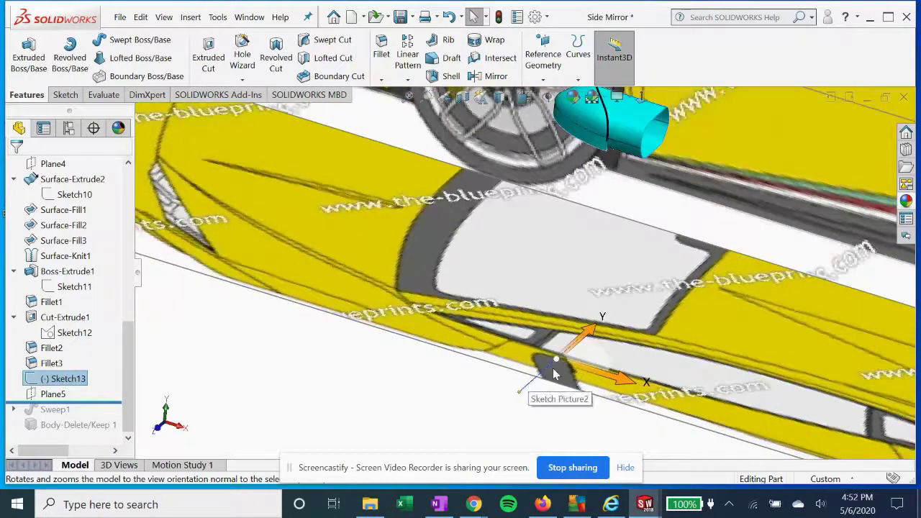
- Open the Plane5 definition to examine its Sketch13 line and Top Plane references against the top-view blueprint, and close it
click(58, 395)
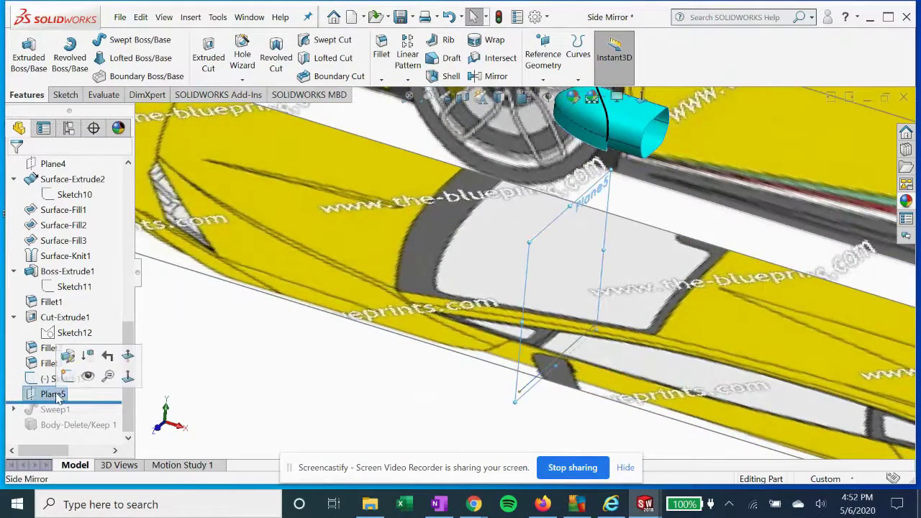
click(67, 355)
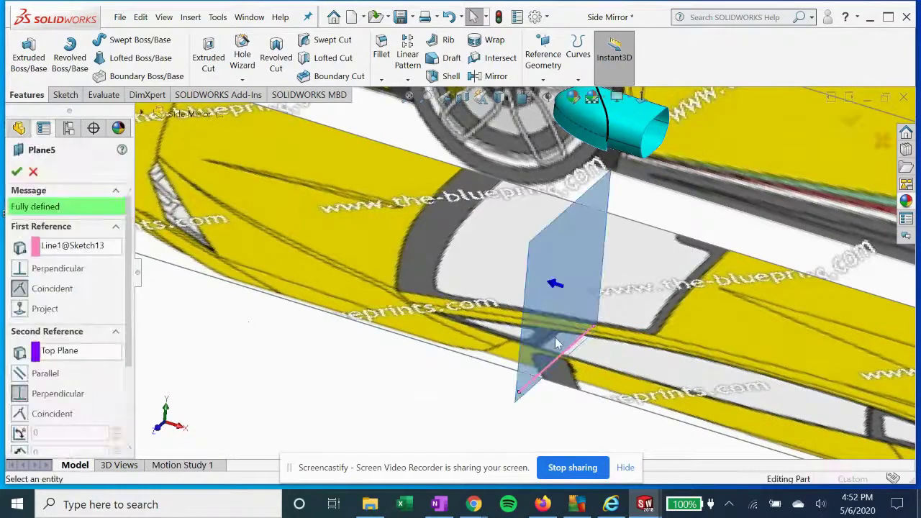
scroll(606, 343, down, 3)
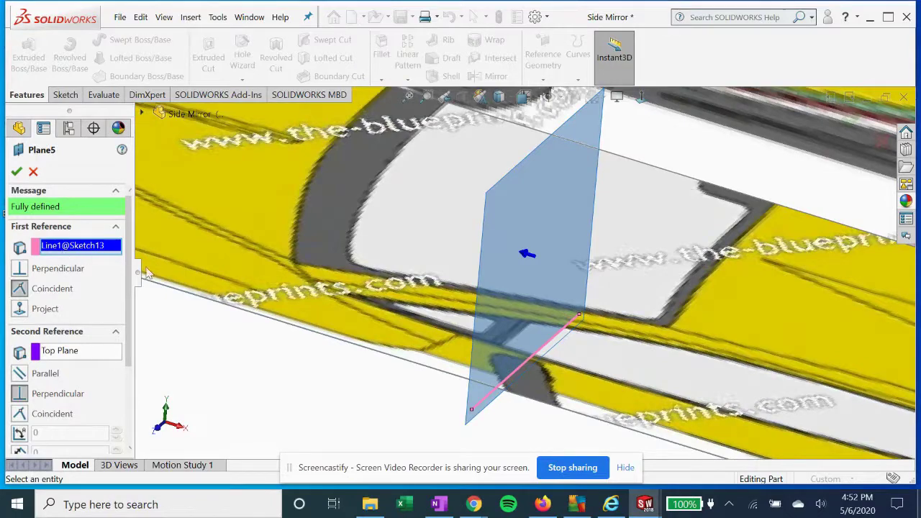
scroll(523, 280, up, 6)
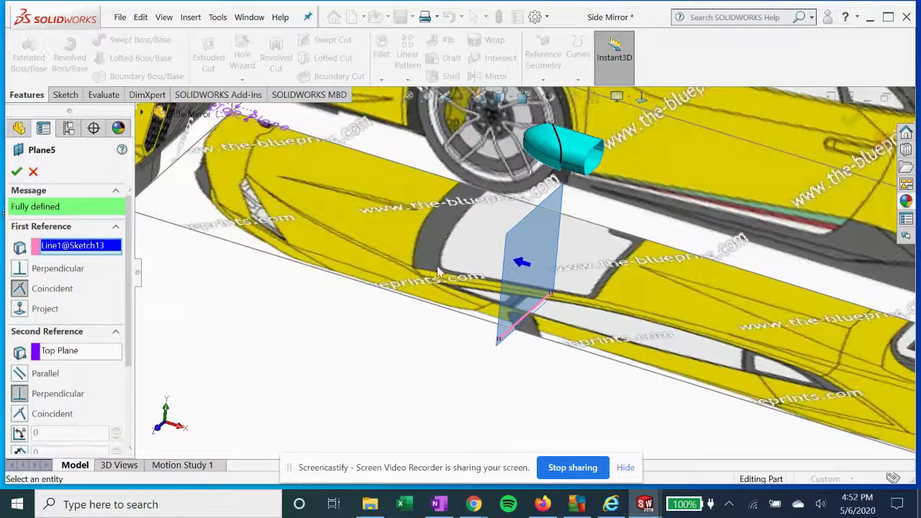
scroll(471, 257, up, 3)
middle_drag(503, 220, 478, 245)
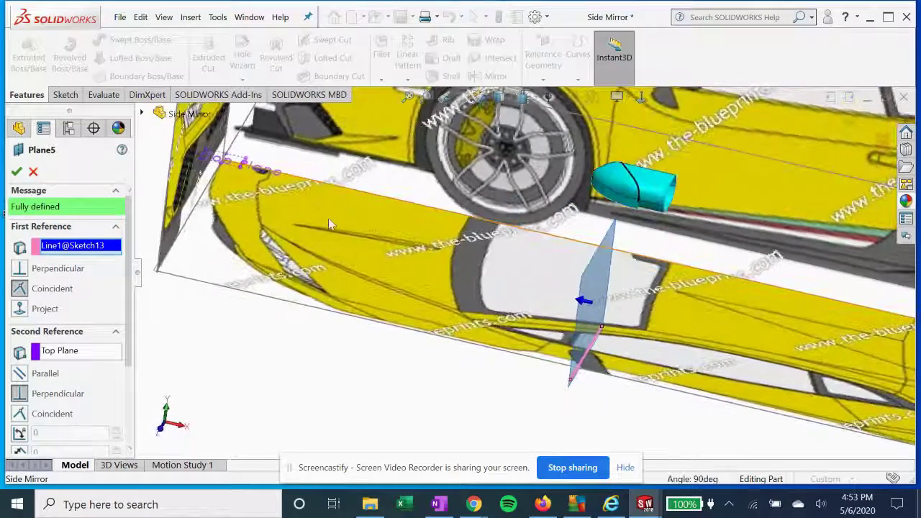
click(17, 172)
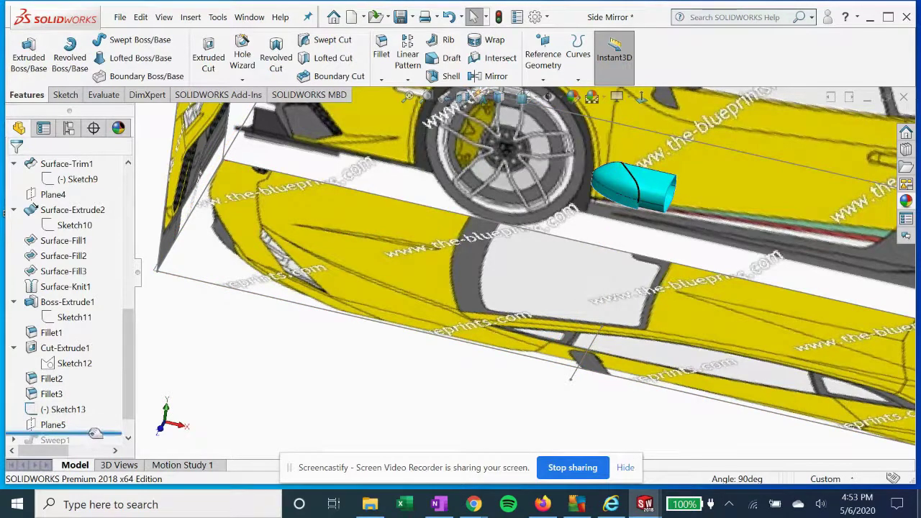
- Roll the history forward past Sweep1, keeping Body-Delete/Keep 1 rolled back, and examine the mirror's stem
drag(98, 437, 86, 422)
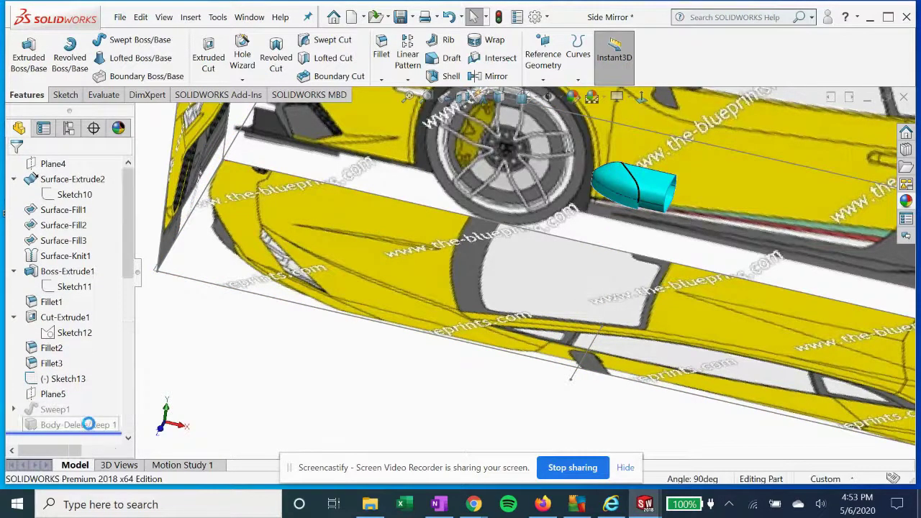
click(51, 409)
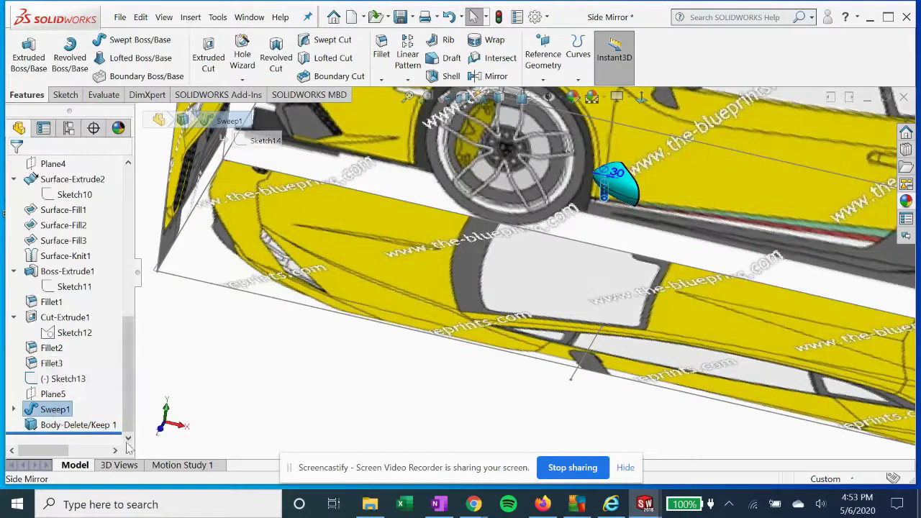
drag(115, 434, 101, 419)
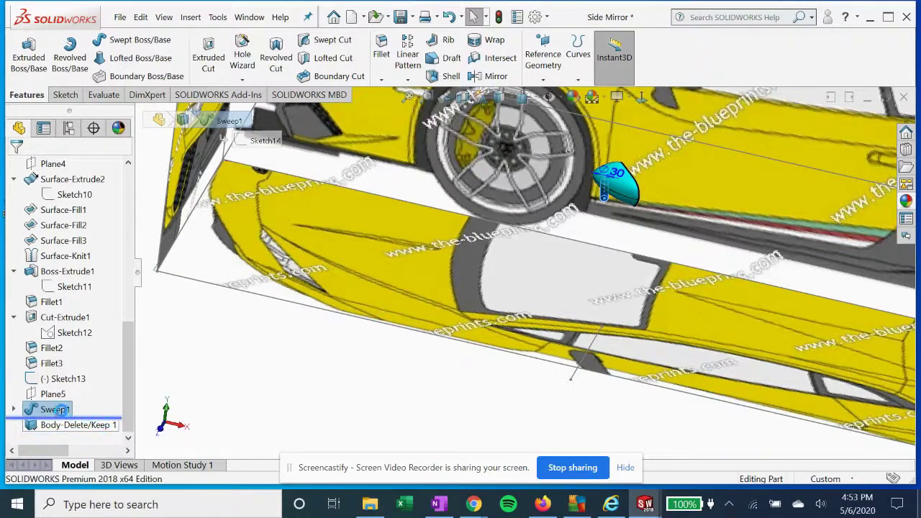
scroll(628, 203, down, 2)
middle_drag(609, 218, 594, 206)
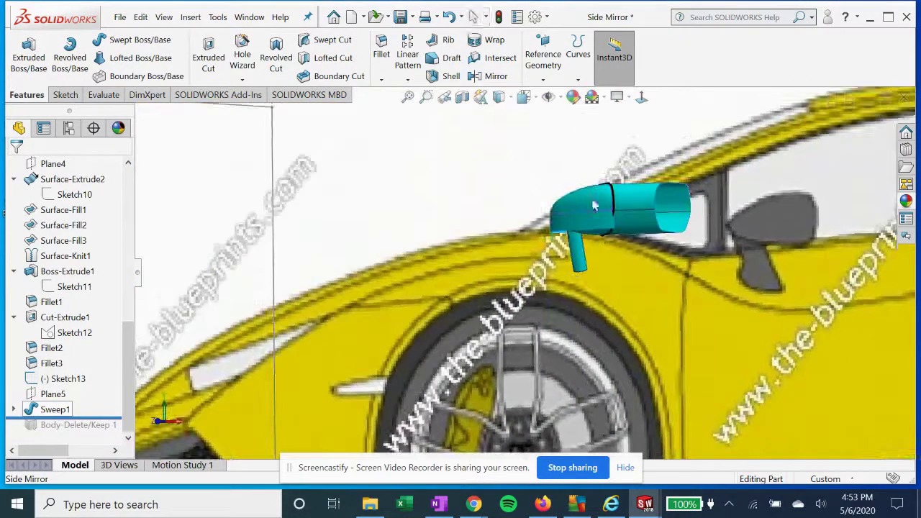
- Open Sketch14 under Sweep1, view it face-on to examine the stem's path line on the front blueprint, and exit the sketch
click(14, 410)
click(79, 424)
click(76, 384)
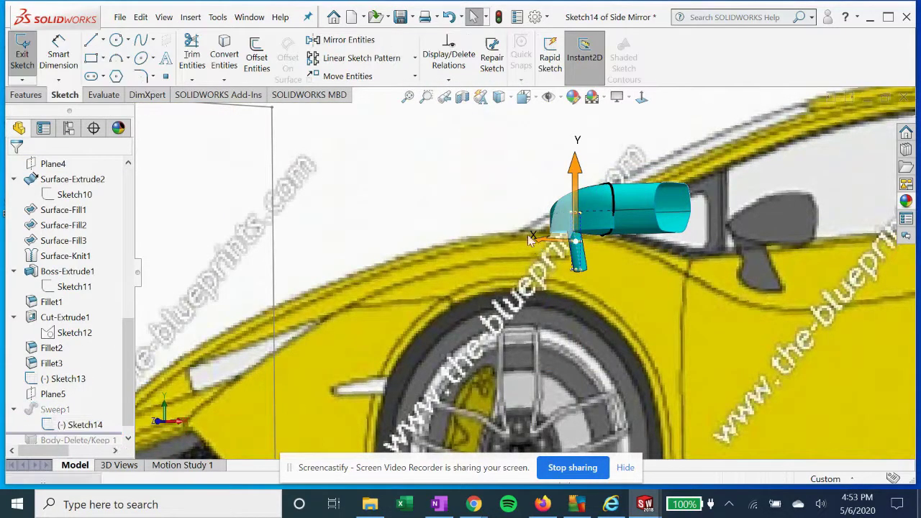
click(642, 99)
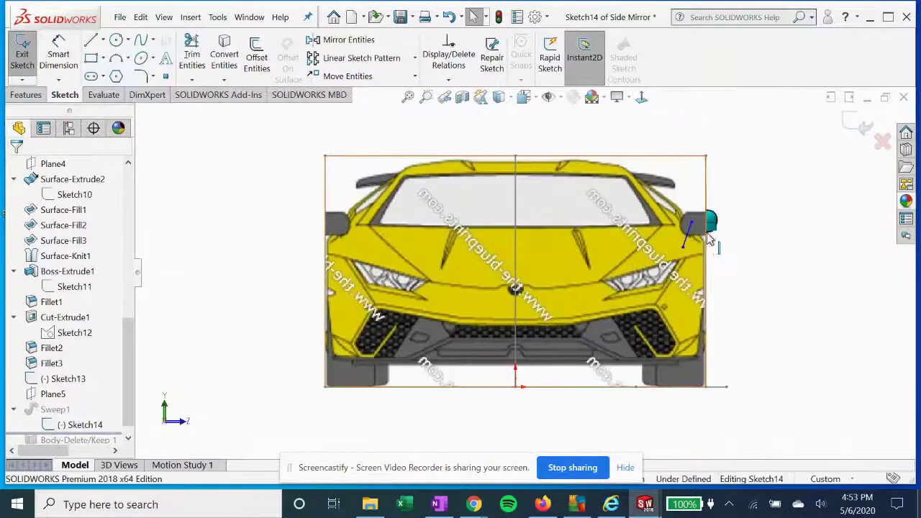
scroll(645, 230, down, 5)
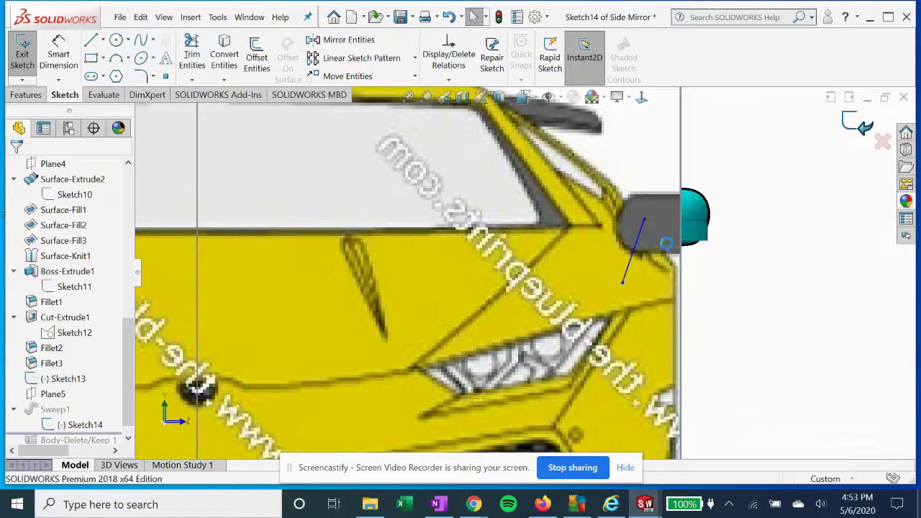
click(856, 123)
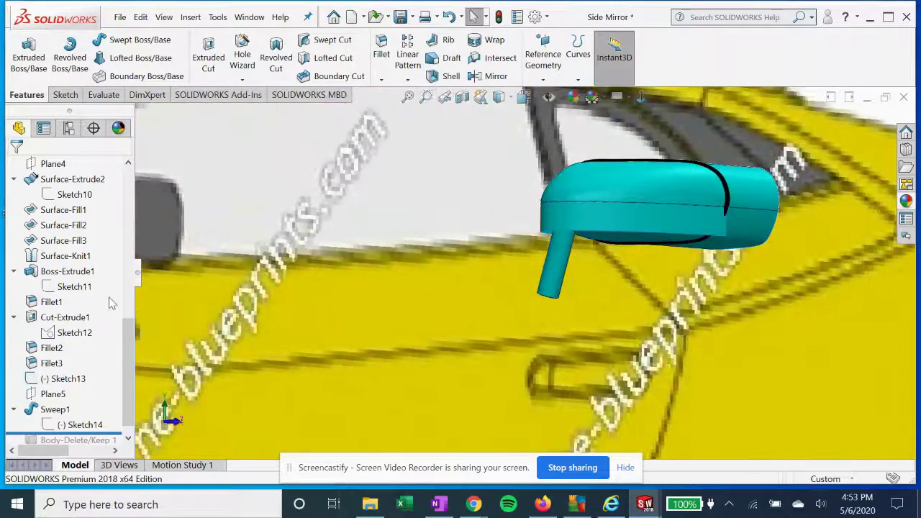
- Open the Sweep1 definition to examine its circular profile and Sketch14 path, and close it
click(54, 408)
click(69, 386)
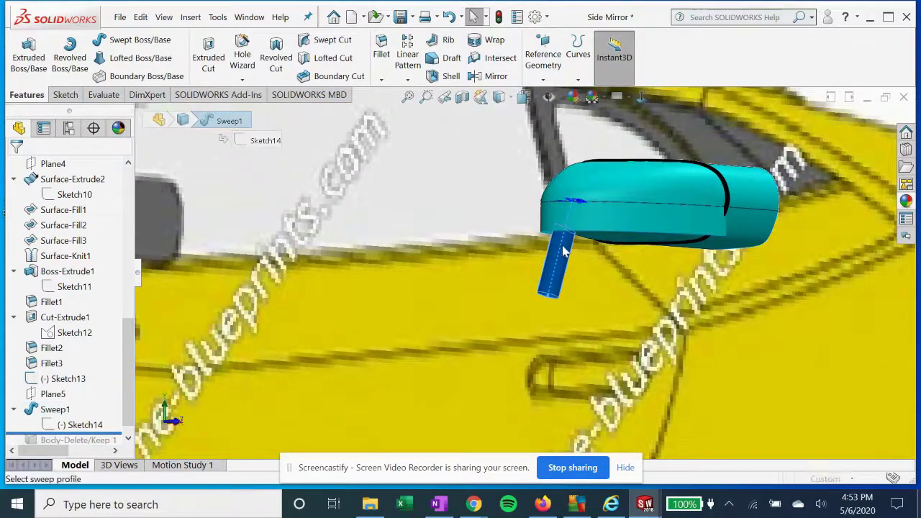
scroll(579, 220, down, 2)
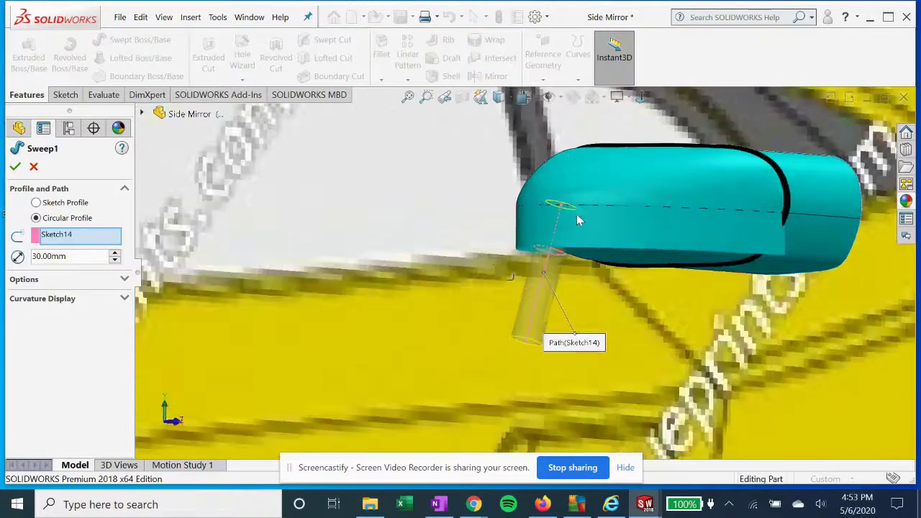
click(59, 238)
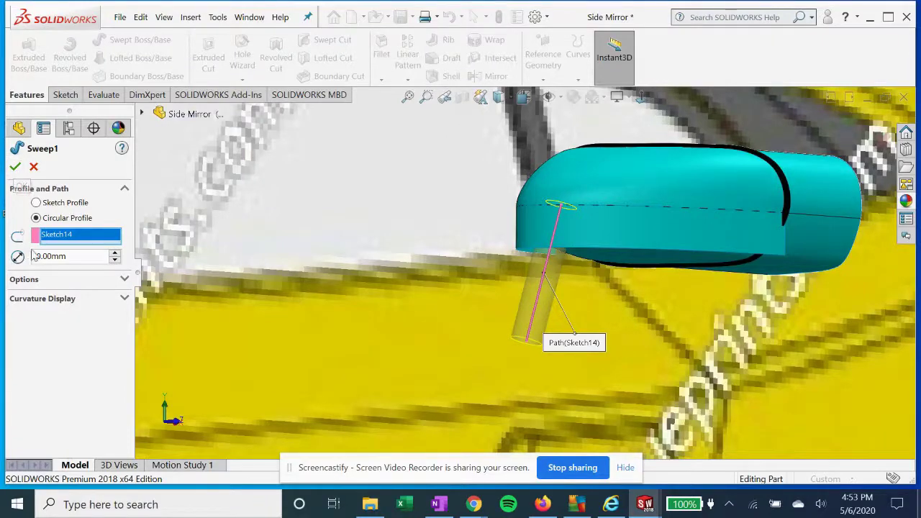
key(Return)
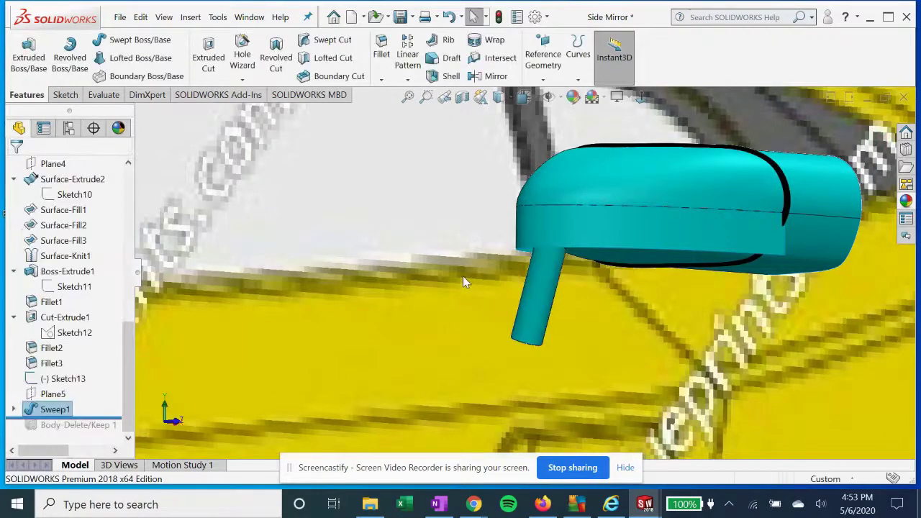
- Roll the history forward past Body-Delete/Keep 1, open its definition to examine the body being kept, and close it
scroll(510, 339, up, 5)
scroll(321, 330, up, 3)
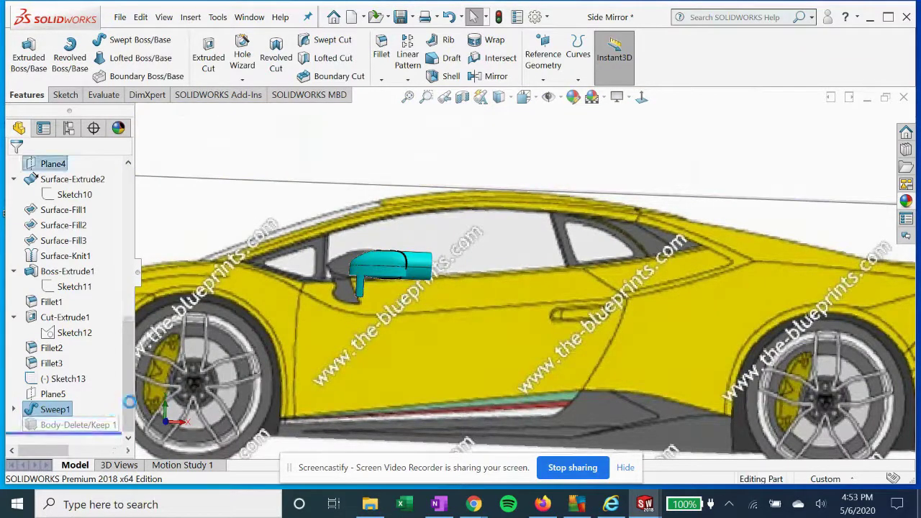
click(79, 427)
click(93, 393)
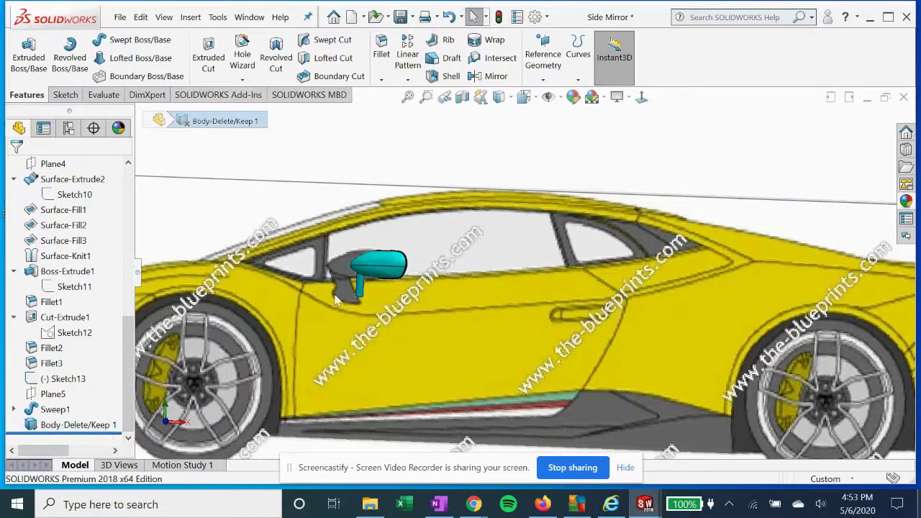
middle_drag(377, 301, 368, 289)
scroll(368, 289, down, 2)
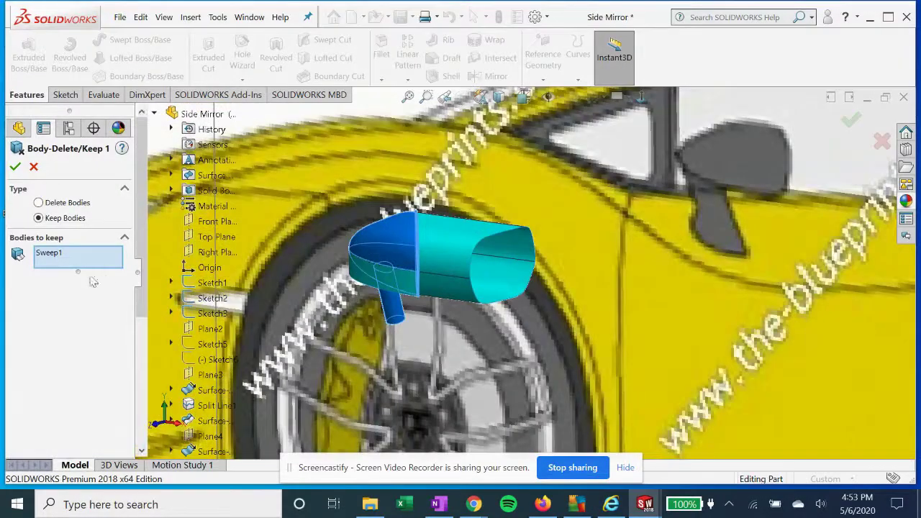
click(59, 262)
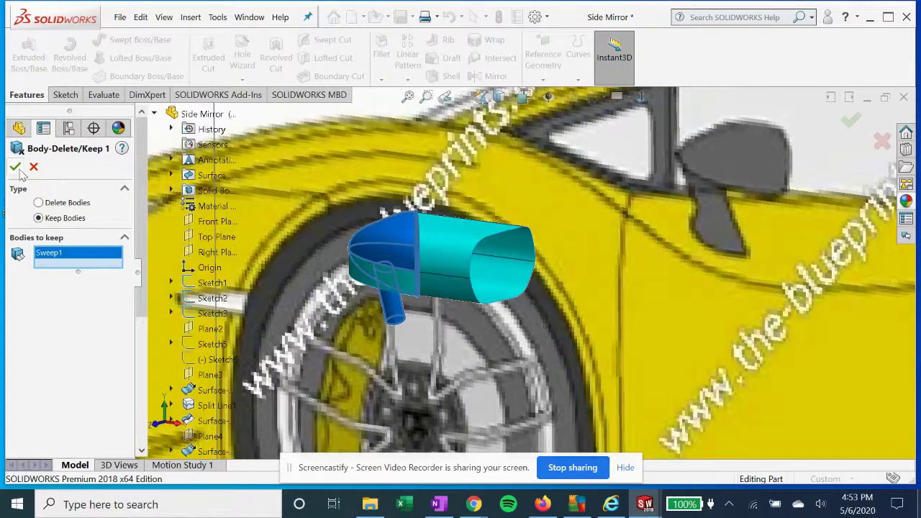
key(Return)
middle_drag(472, 307, 442, 311)
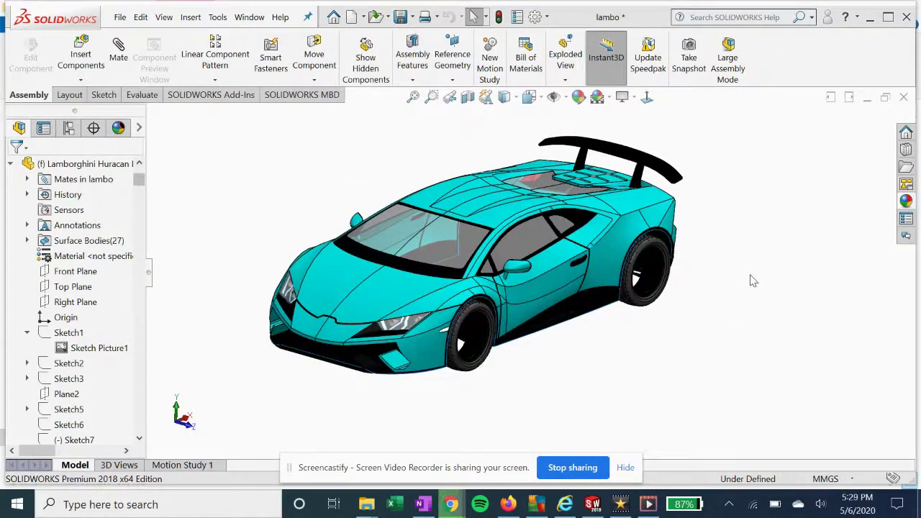
- Show Sketch6 of the car body in the lambo assembly so its wheel circles can be used as reference
mouse_move(752, 281)
middle_down()
mouse_move(736, 263)
mouse_move(745, 267)
middle_up()
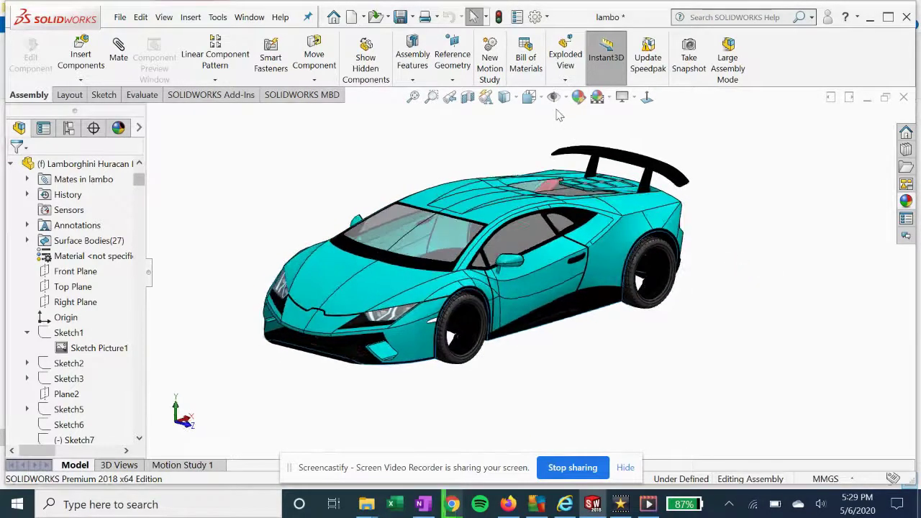
middle_drag(381, 164, 383, 177)
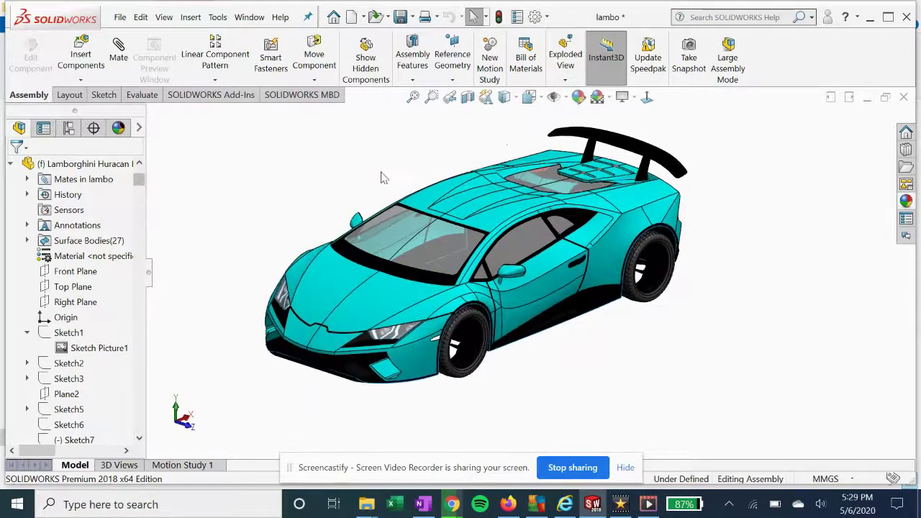
scroll(506, 139, down, 2)
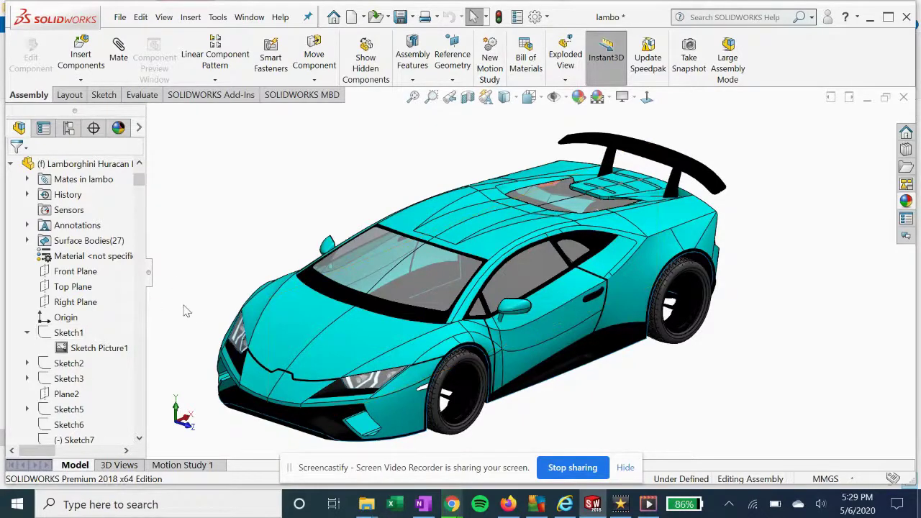
key(f)
right_click(70, 423)
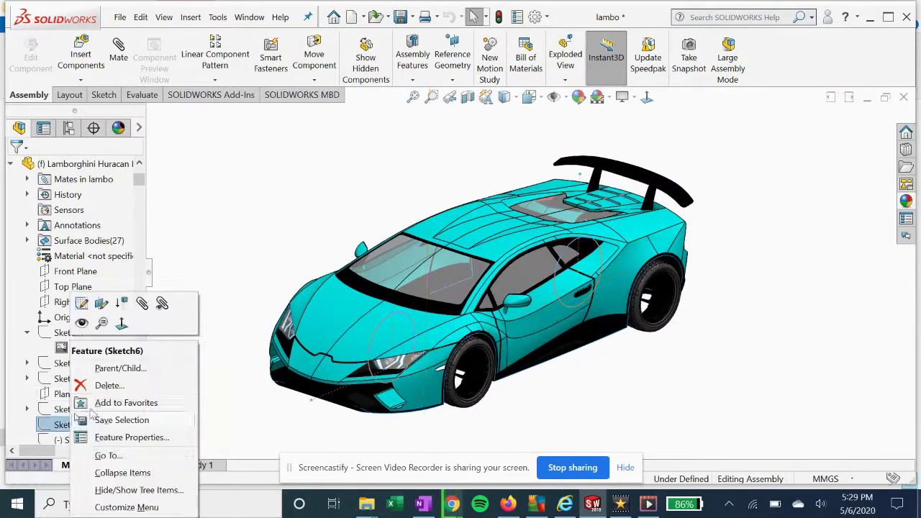
click(82, 323)
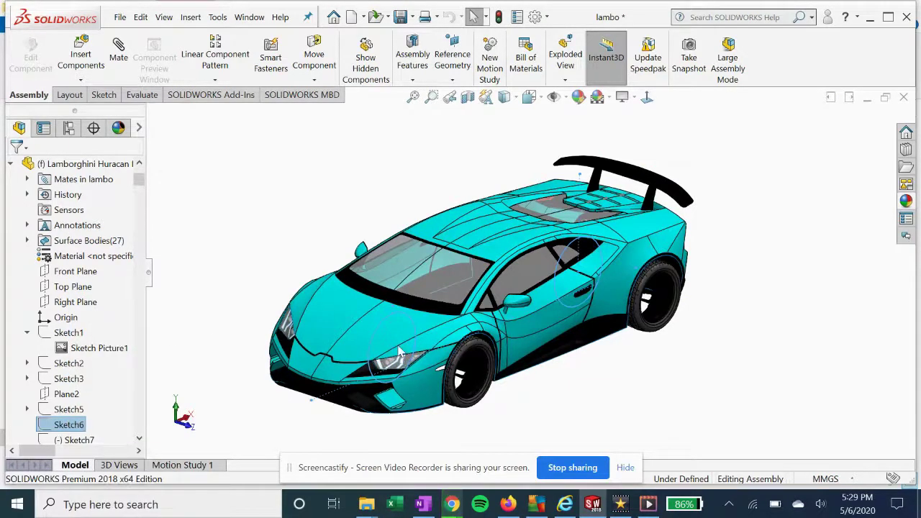
middle_drag(384, 344, 357, 326)
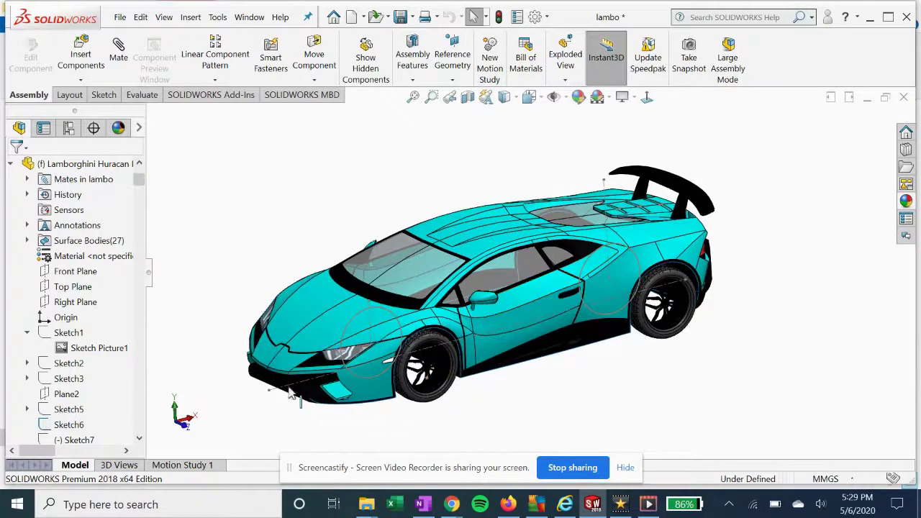
- Highlight the Wheel<1> and Wheel<2> components to examine which wheel each one is on the car
drag(141, 186, 142, 438)
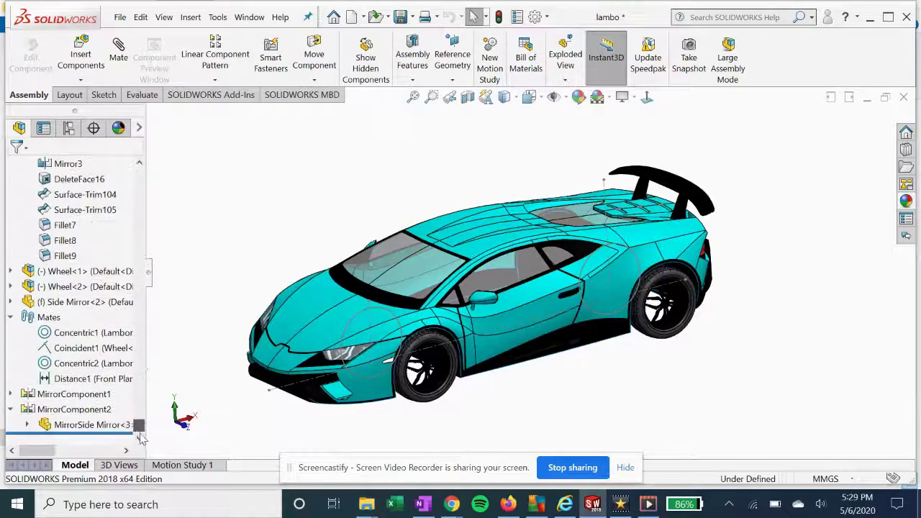
click(81, 275)
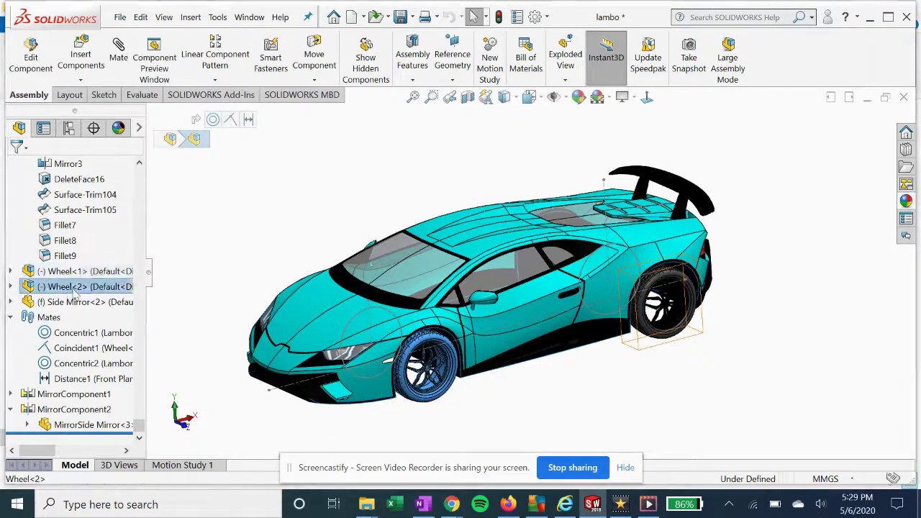
click(73, 288)
scroll(464, 378, down, 3)
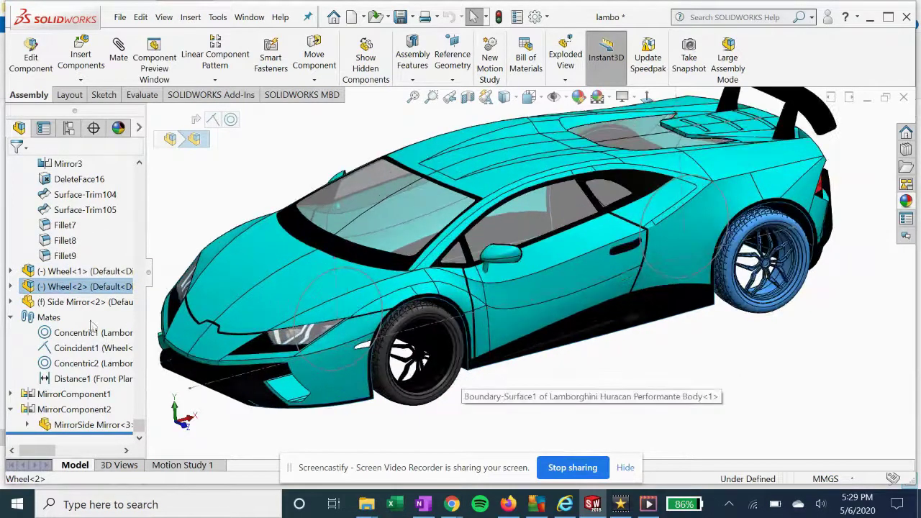
- Highlight the Concentric1 mate to examine how the front wheel is aligned with the body's wheel circle
click(65, 333)
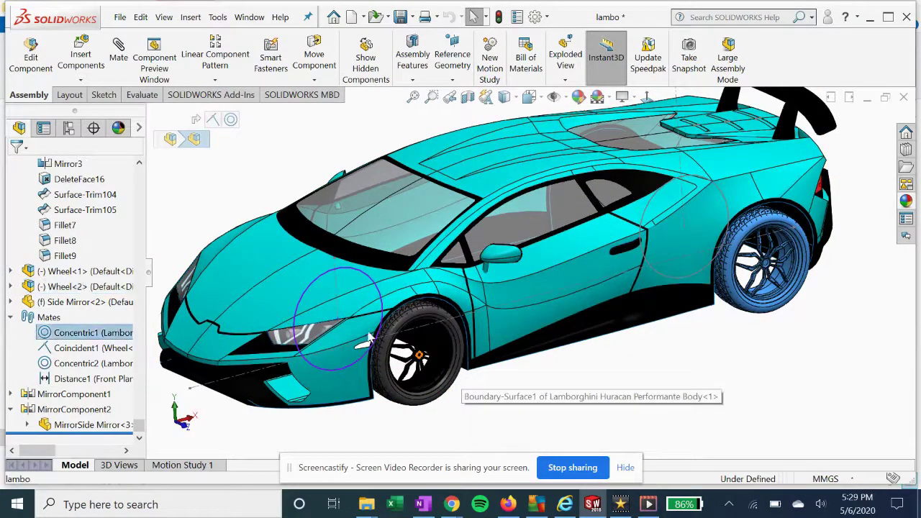
scroll(436, 338, down, 3)
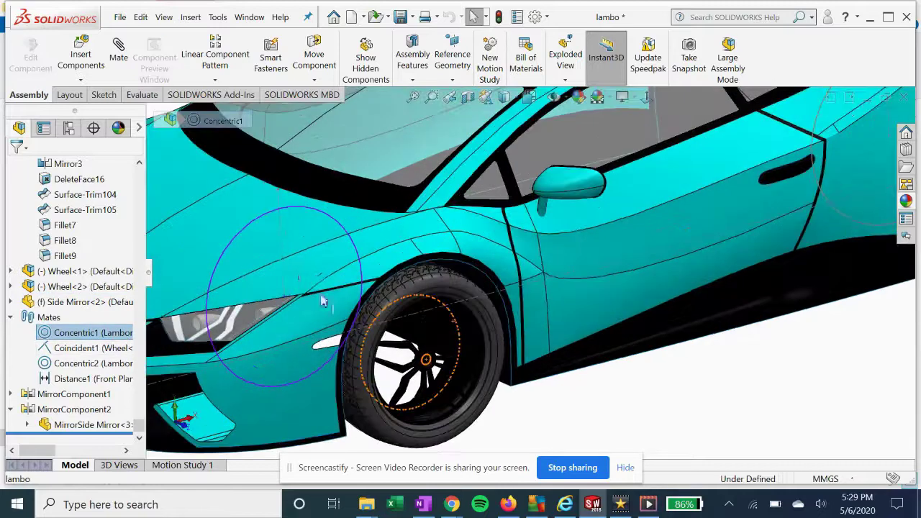
scroll(425, 358, up, 3)
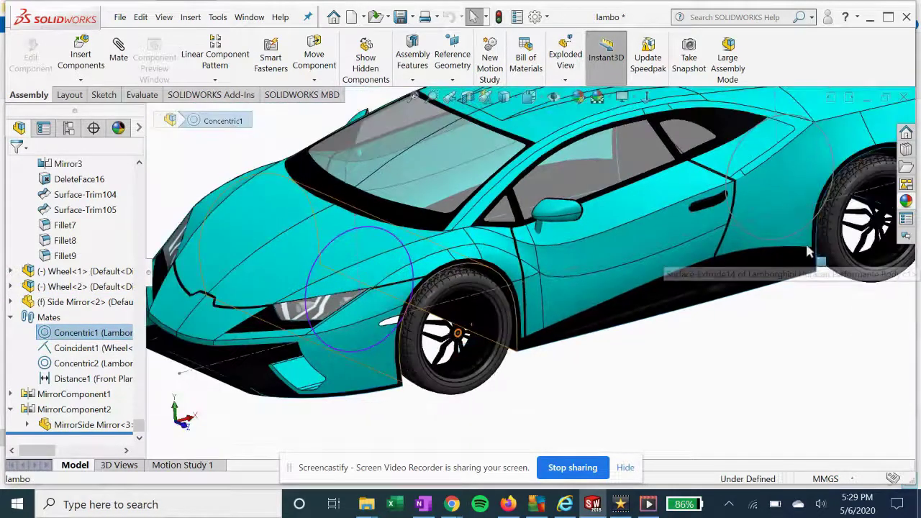
- Highlight the Concentric2 mate to examine how the rear wheel is aligned with the body's rear wheel circle
click(77, 364)
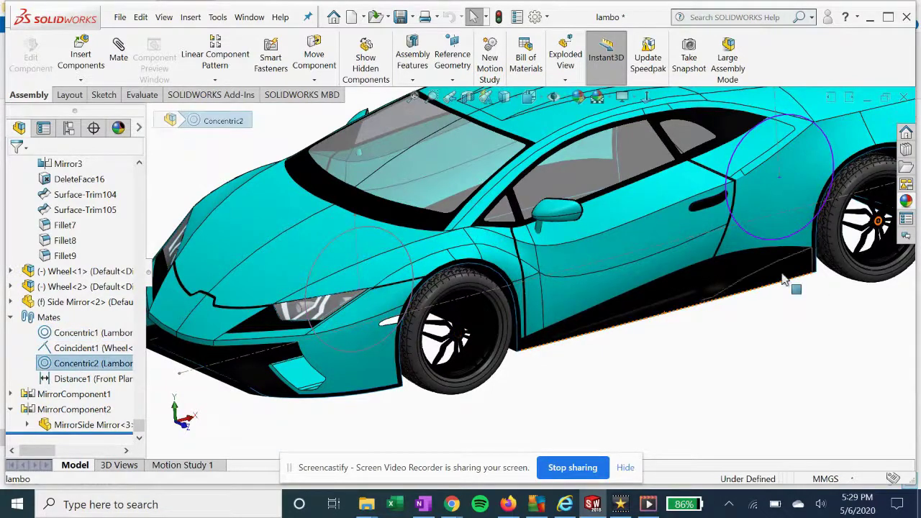
scroll(784, 267, up, 3)
scroll(725, 223, down, 5)
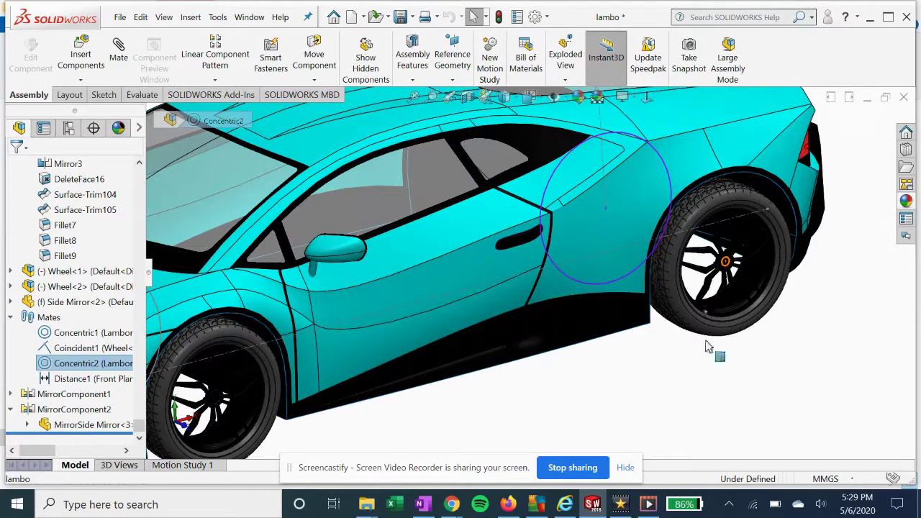
key(Up)
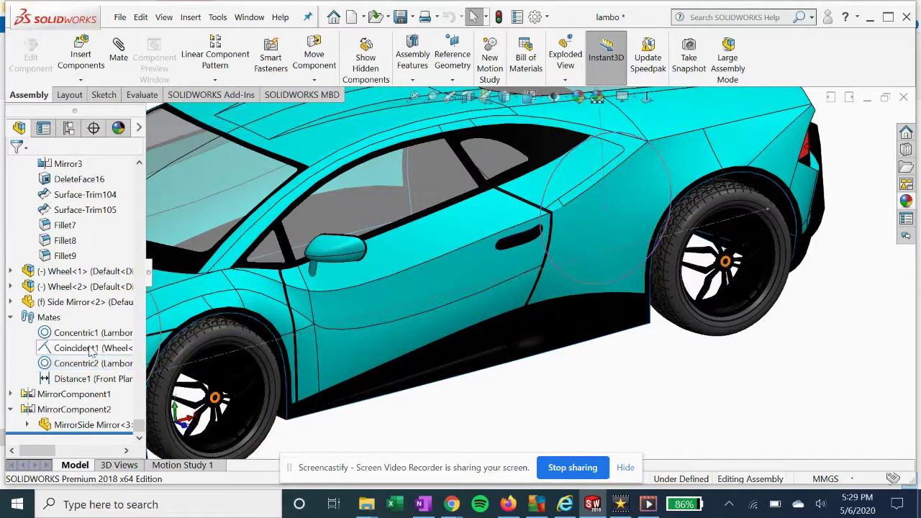
- Open the Coincident1 mate's definition to examine which faces of the two wheels it aligns, and close it
scroll(230, 392, down, 2)
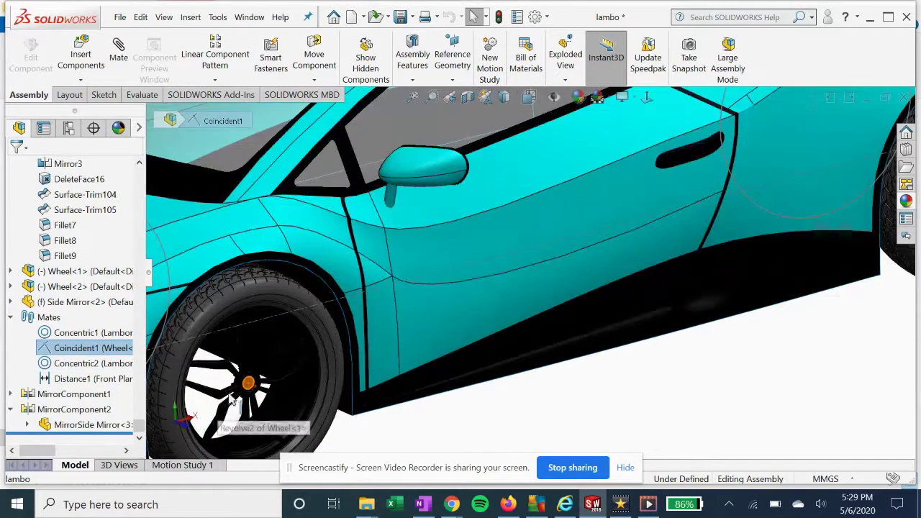
right_click(93, 348)
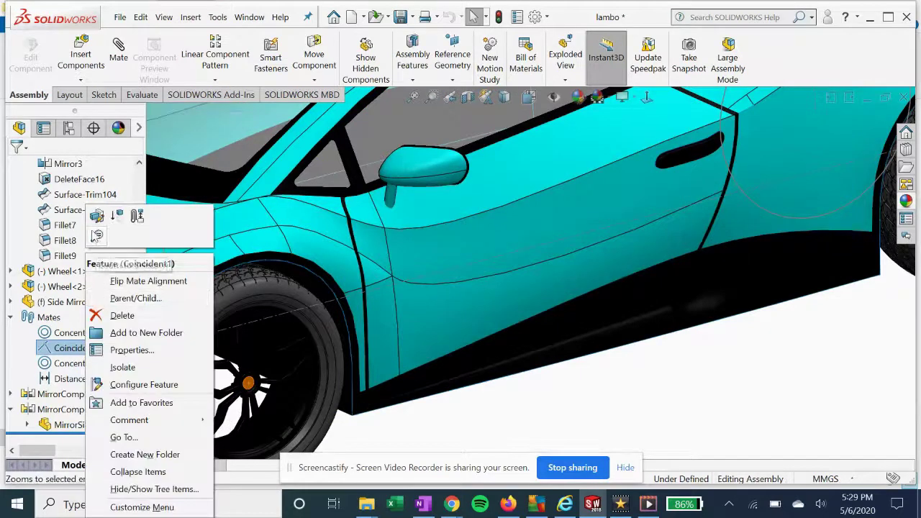
key(Escape)
click(248, 385)
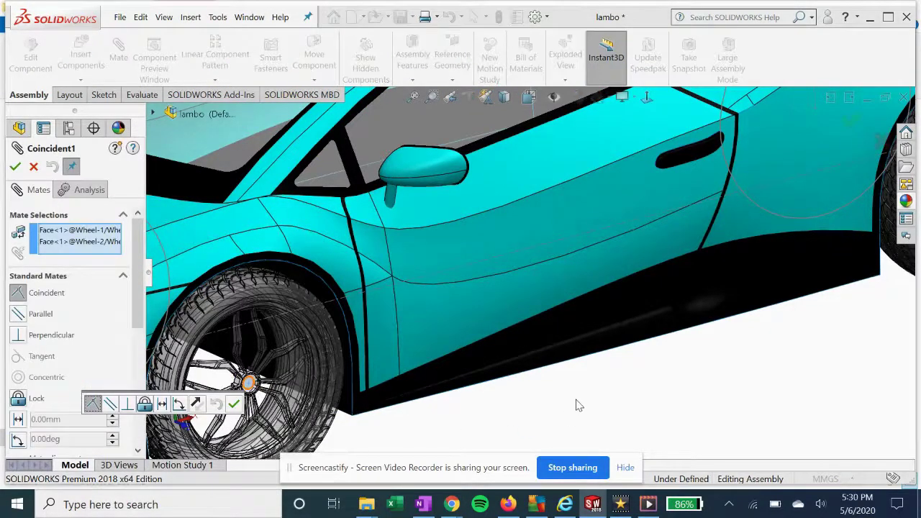
scroll(576, 405, up, 5)
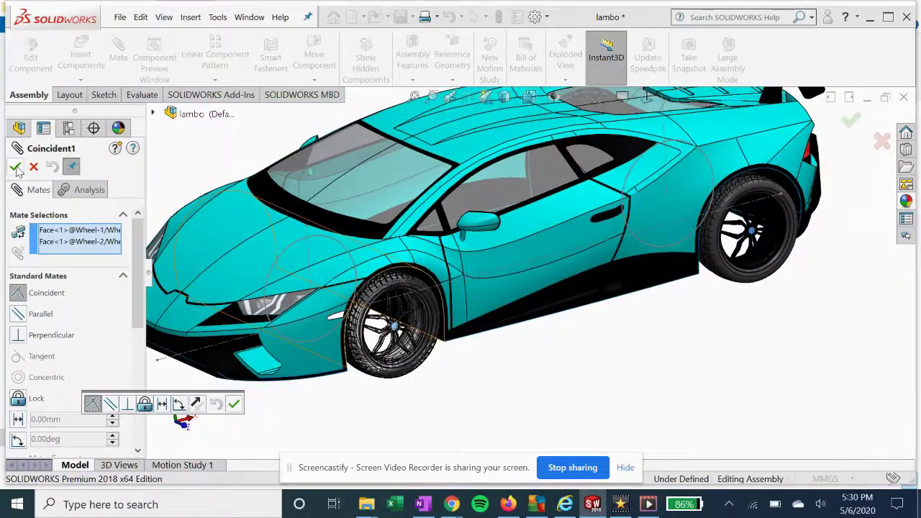
click(16, 167)
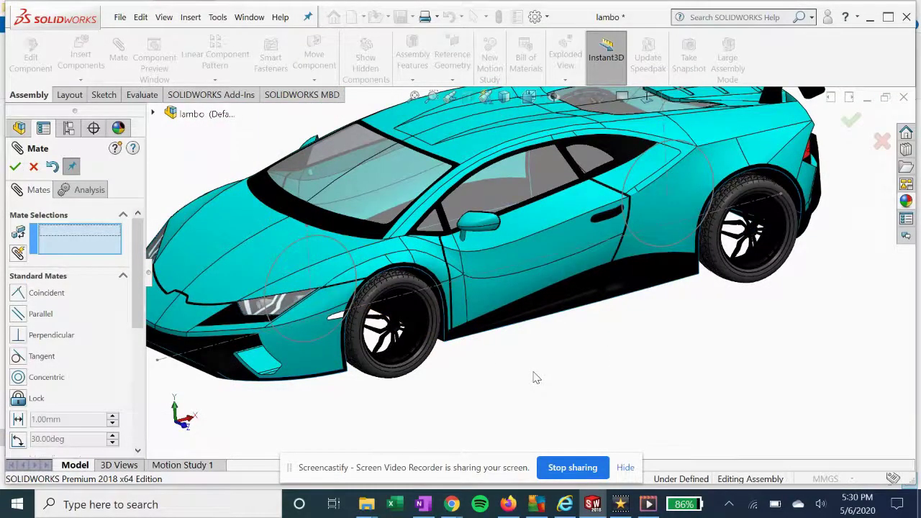
click(15, 169)
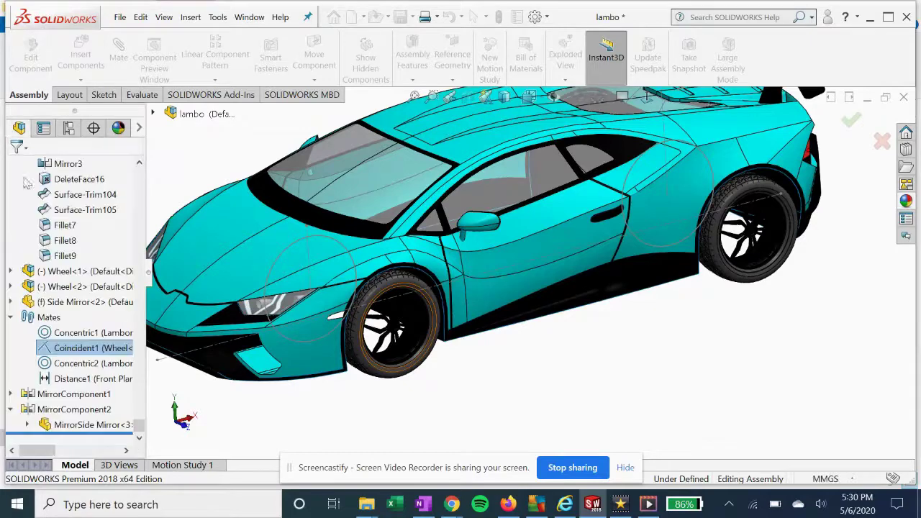
- Open the Distance1 mate's definition to examine the front wheel's offset from the Front Plane, close it, and inspect the wheels from behind
right_click(74, 379)
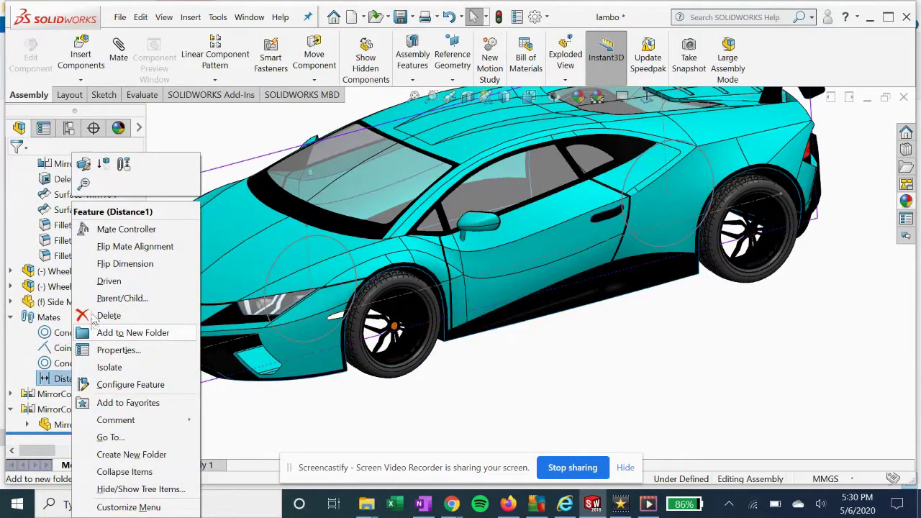
click(83, 165)
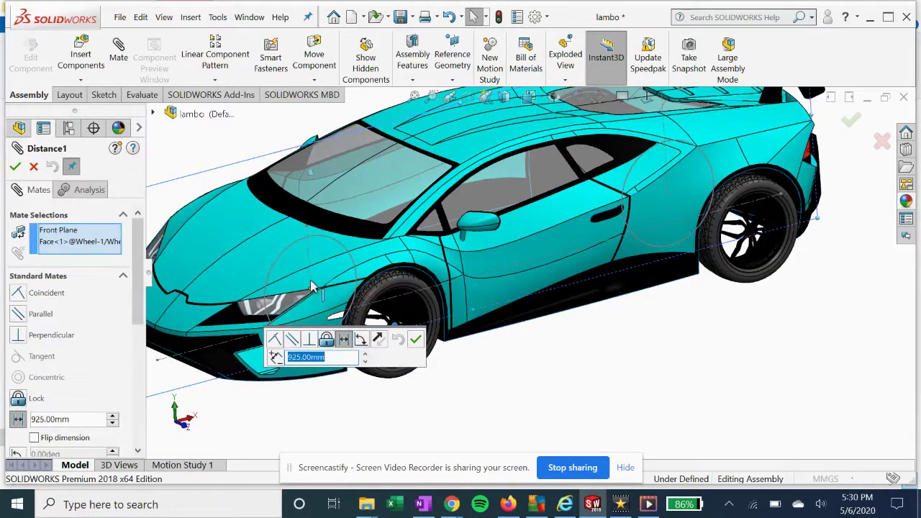
middle_drag(338, 288, 408, 294)
scroll(464, 290, down, 6)
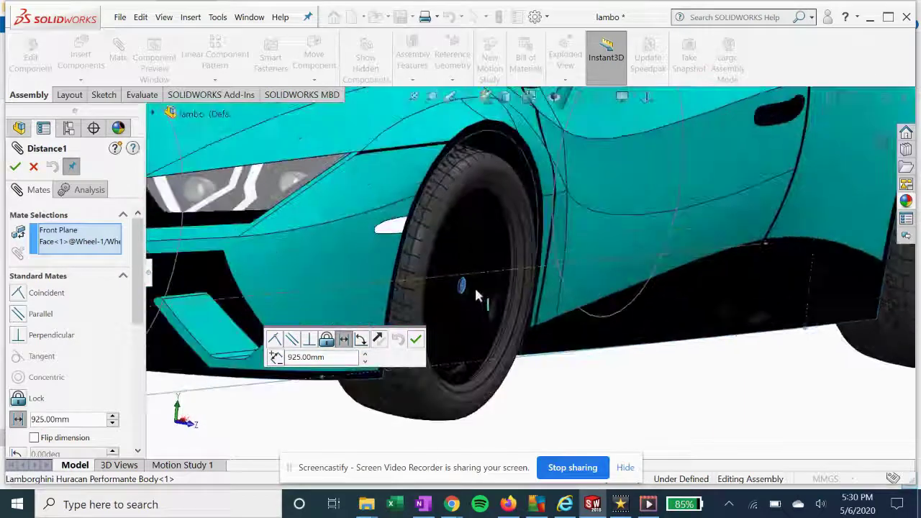
scroll(464, 290, up, 6)
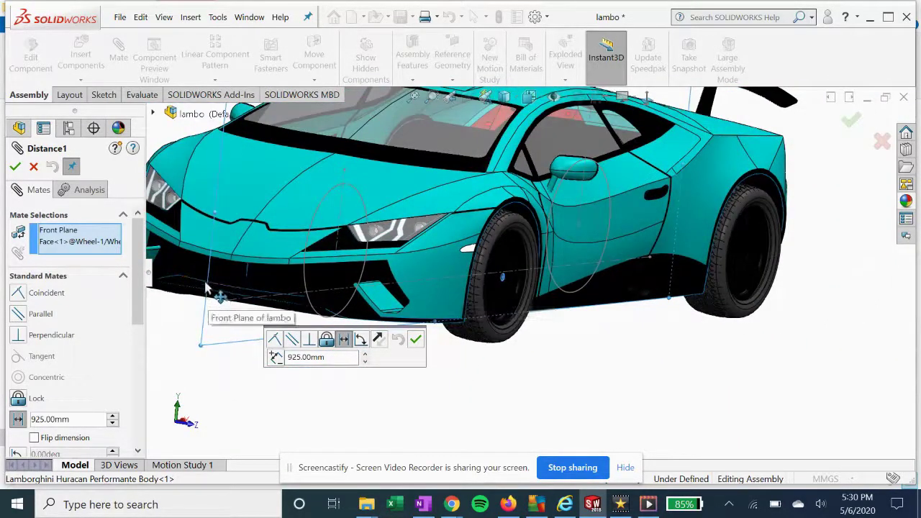
scroll(284, 203, up, 3)
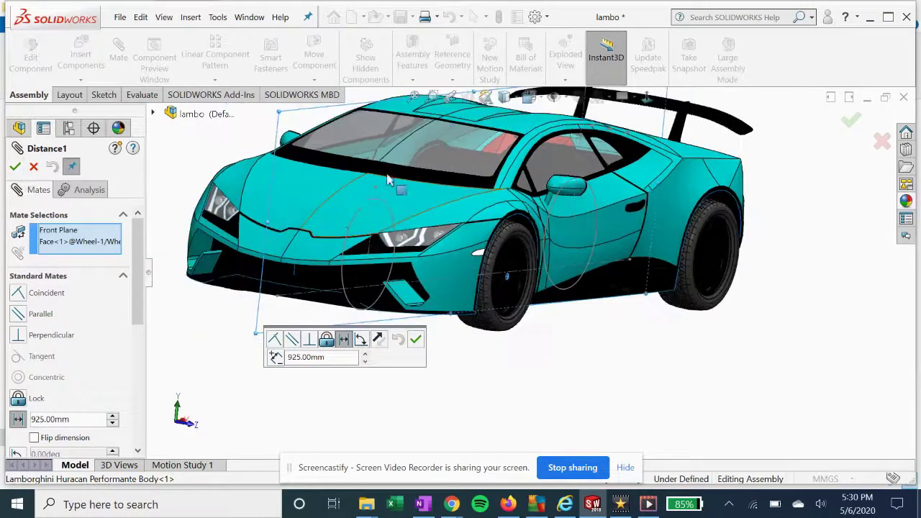
click(15, 167)
middle_drag(597, 329, 403, 292)
click(14, 167)
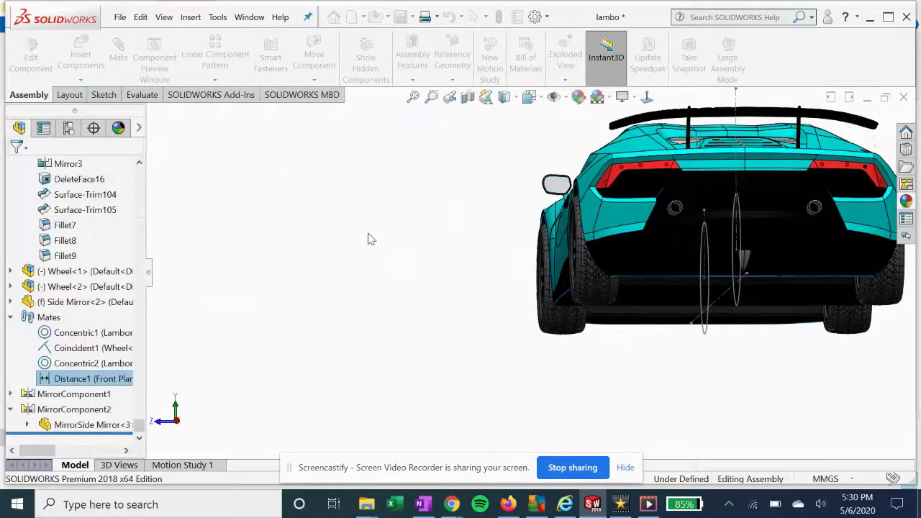
middle_drag(422, 242, 425, 267)
scroll(554, 208, down, 3)
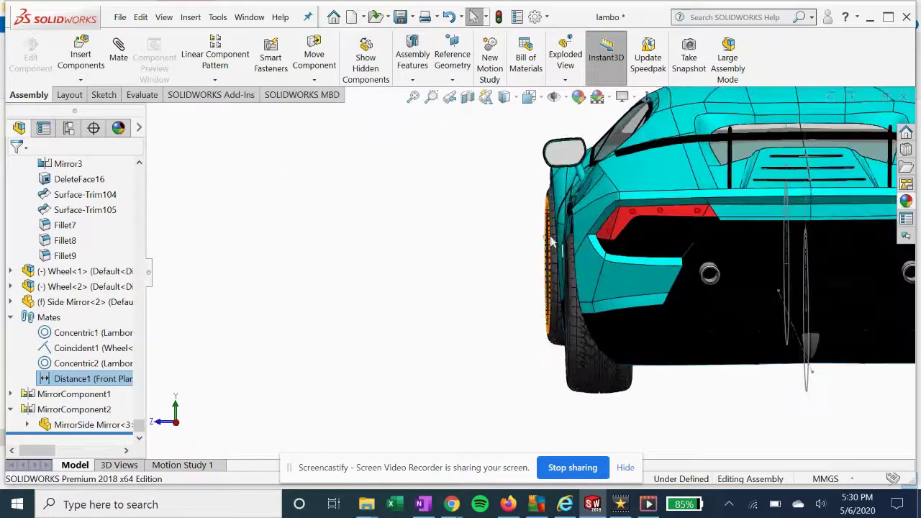
middle_drag(565, 209, 690, 265)
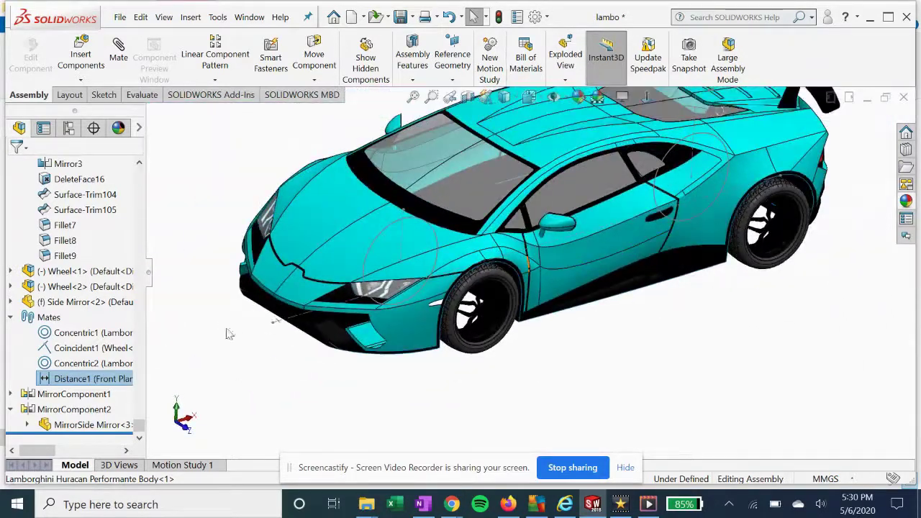
- Hide Sketch6 of the car body so its wheel circles no longer overlay the assembly
mouse_move(141, 430)
mouse_down()
mouse_move(156, 180)
mouse_move(154, 189)
mouse_up()
right_click(70, 353)
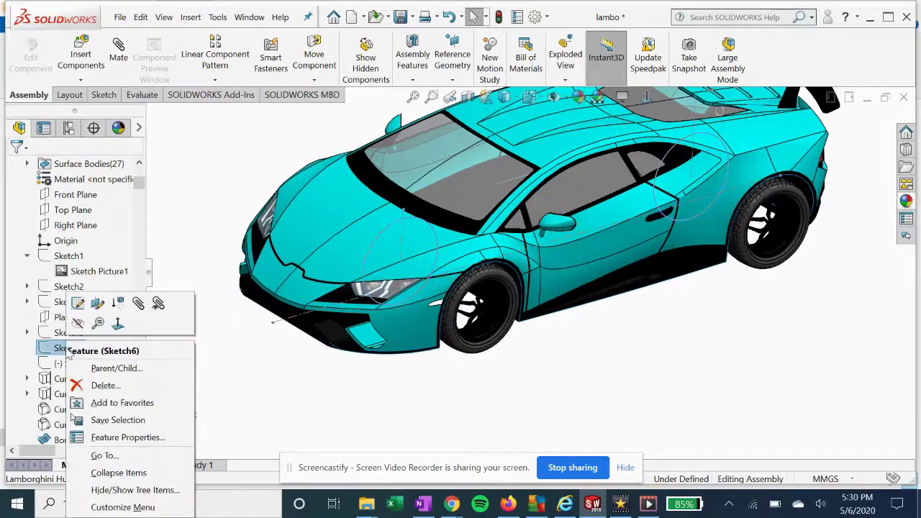
click(259, 362)
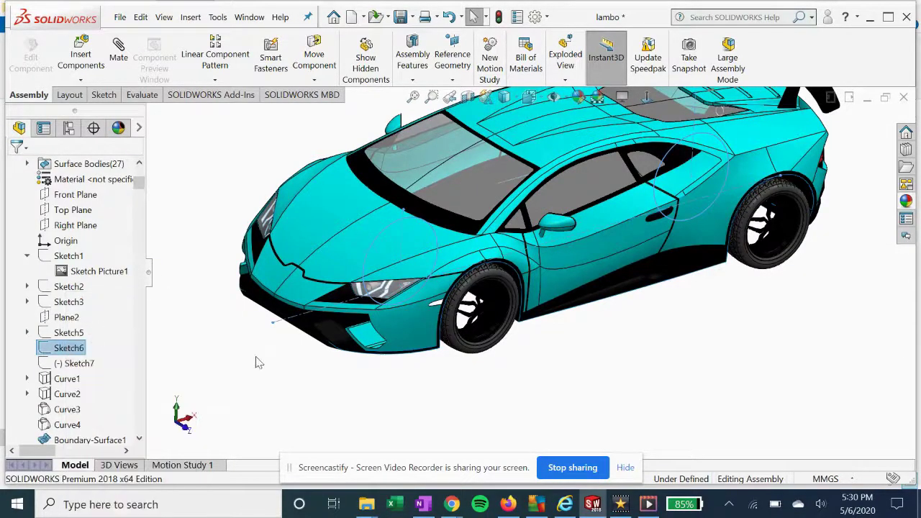
click(297, 380)
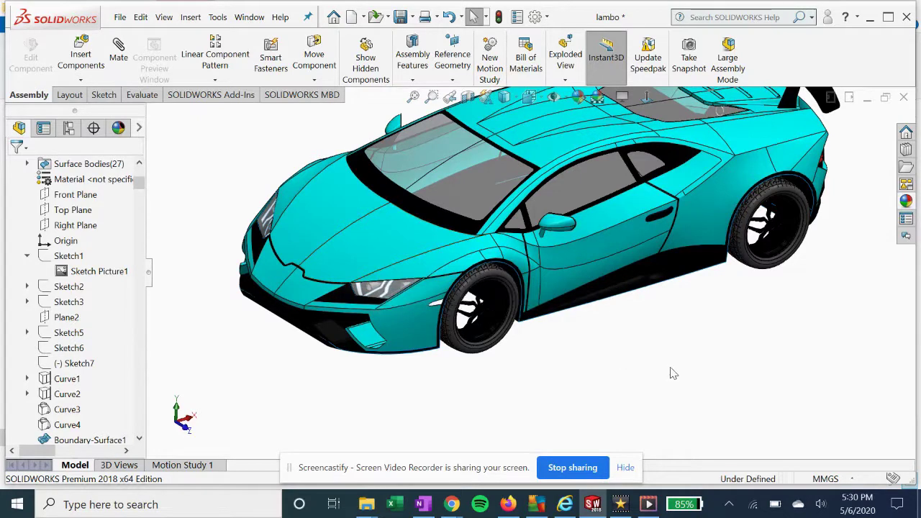
- Collapse the car body and mates in the feature tree and highlight MirrorComponent1 to examine its mirrored wheels
middle_drag(431, 278, 428, 247)
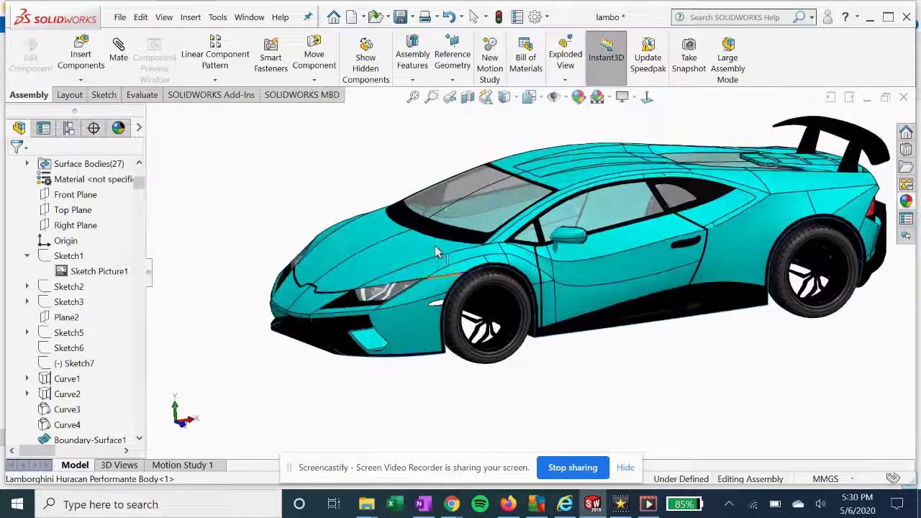
scroll(427, 252, down, 3)
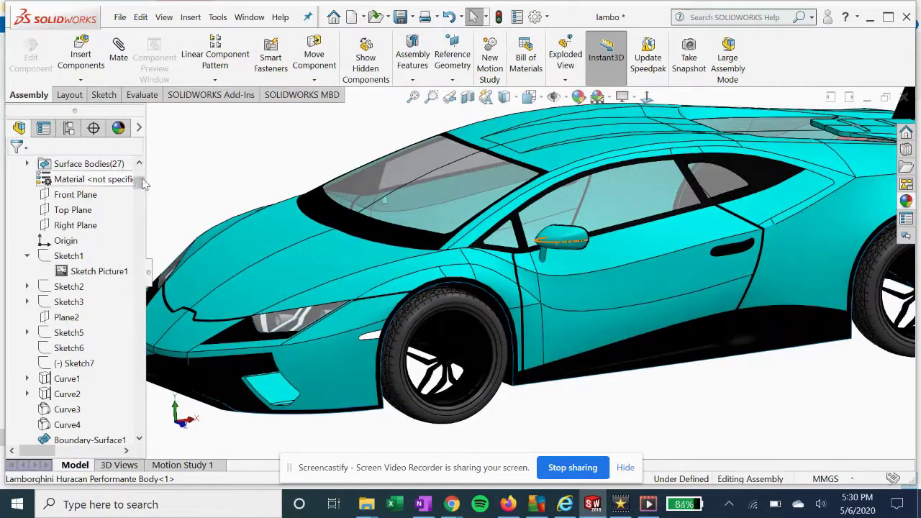
drag(144, 183, 140, 164)
click(11, 286)
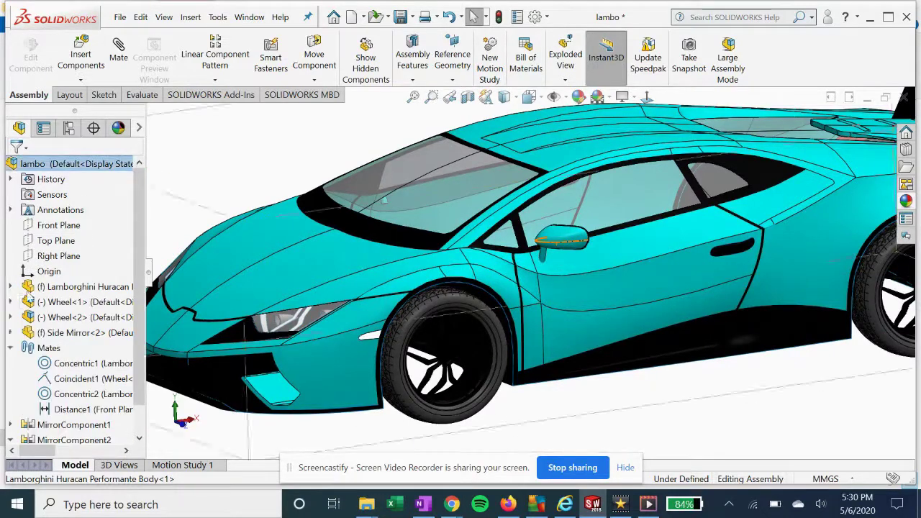
click(10, 347)
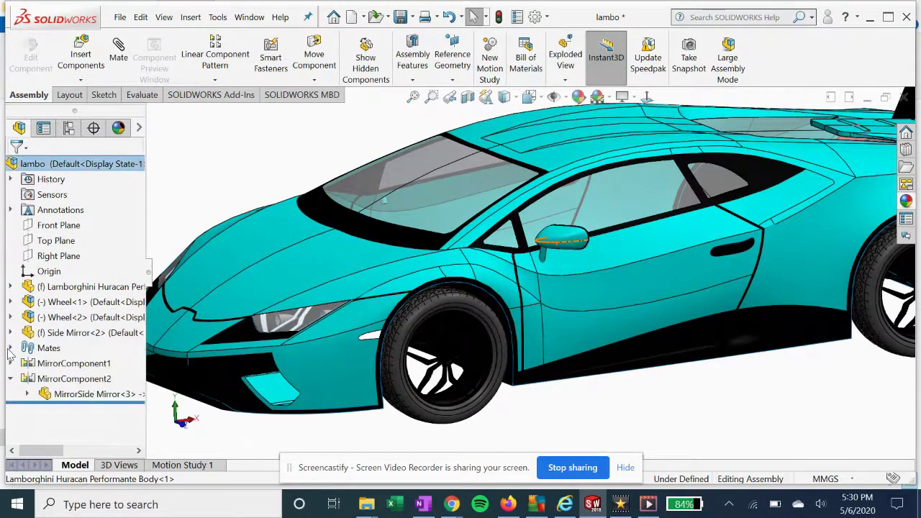
click(63, 363)
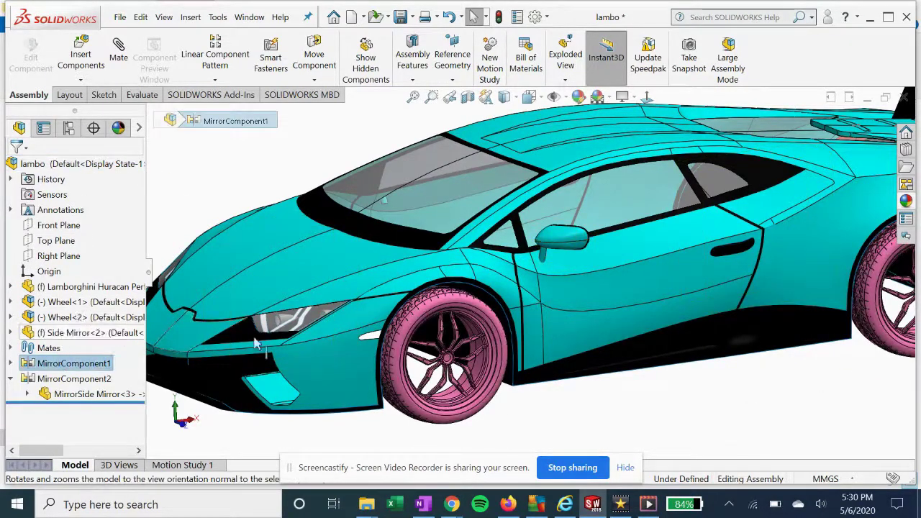
click(10, 363)
- Open the MirrorComponent1 definition to examine its mirror plane and source wheels, and close it
right_click(64, 363)
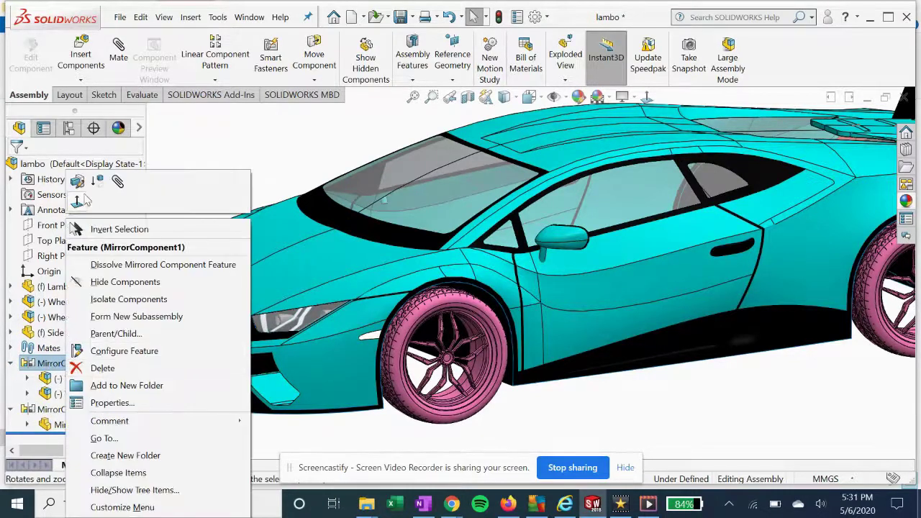
click(81, 201)
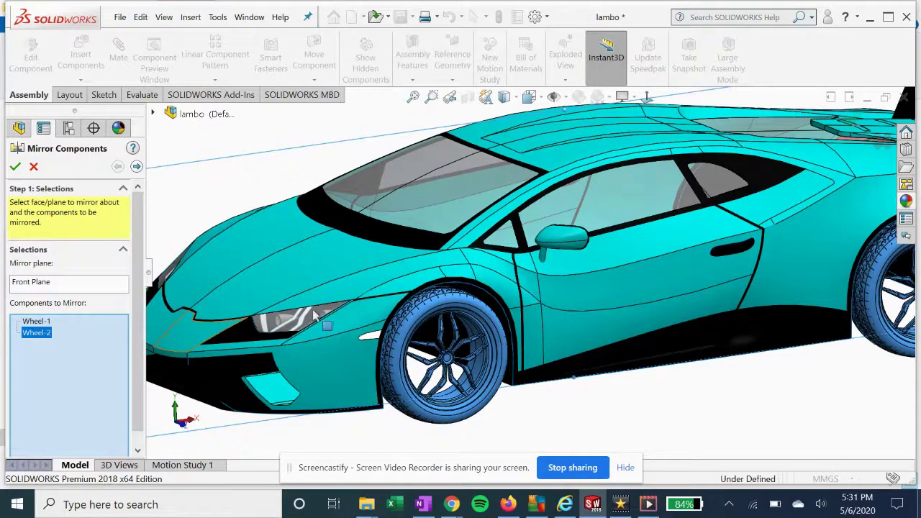
middle_drag(222, 236, 86, 180)
key(Return)
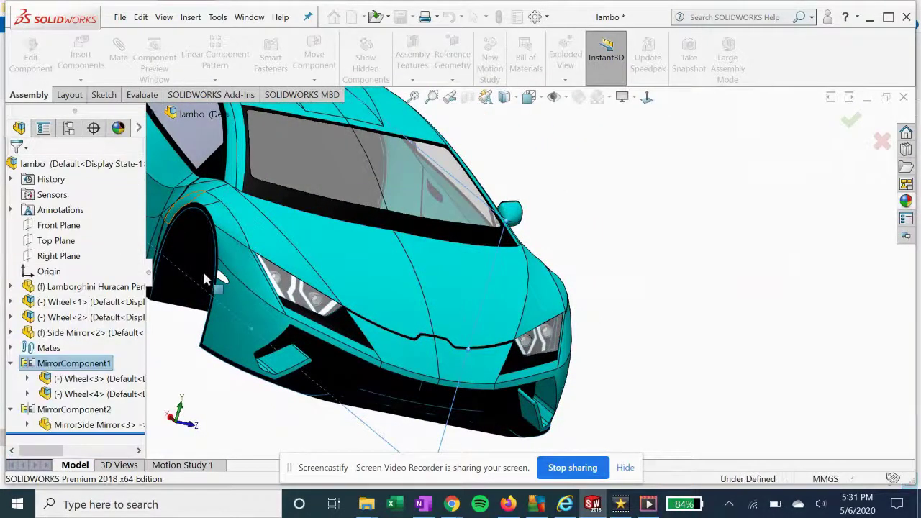
scroll(216, 299, up, 3)
middle_drag(220, 302, 194, 346)
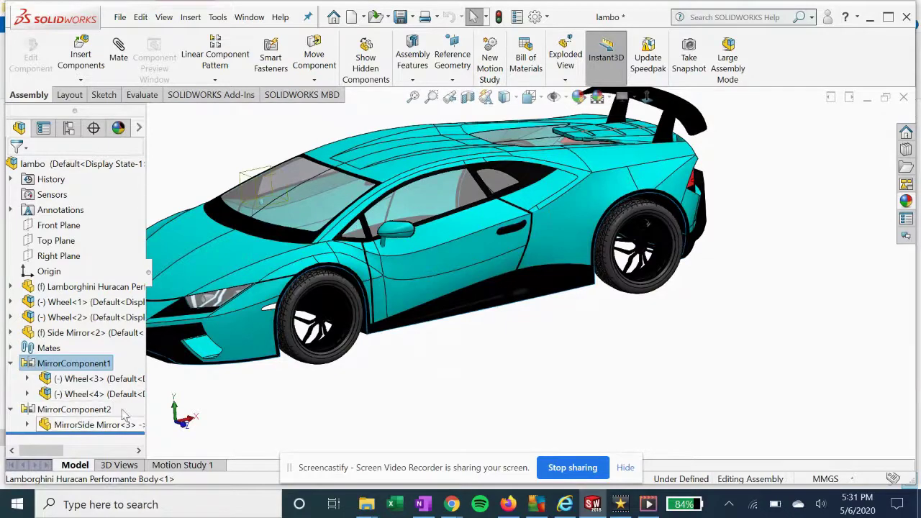
- Open the MirrorComponent2 definition to examine the plane and side mirror it uses, and close it
scroll(363, 256, down, 3)
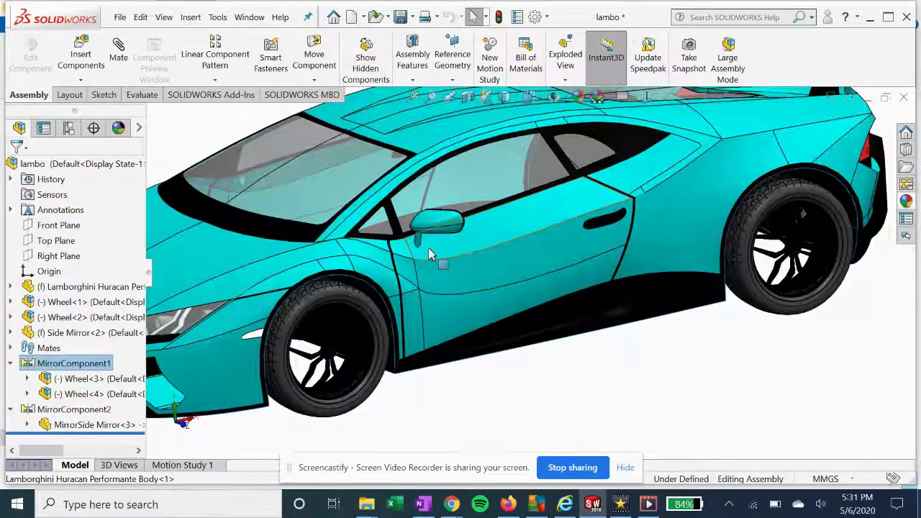
scroll(432, 259, down, 2)
middle_drag(426, 280, 372, 299)
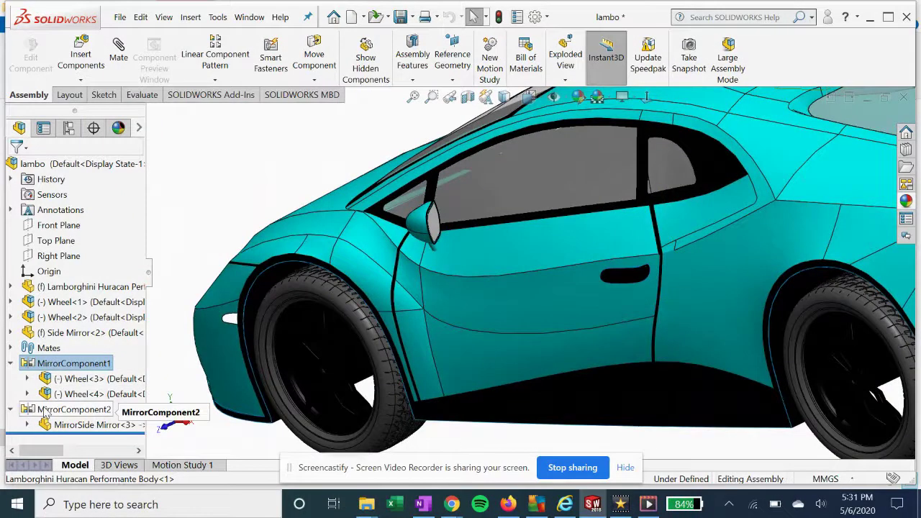
click(72, 408)
click(55, 371)
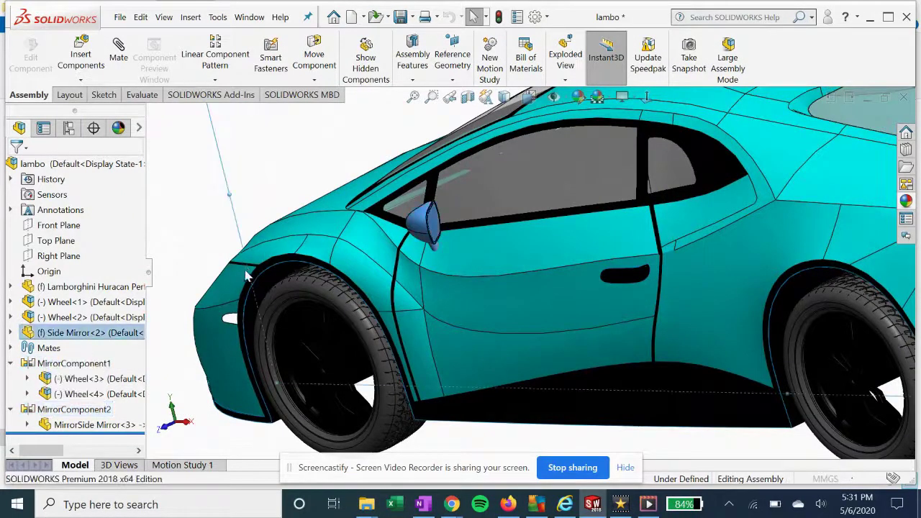
middle_drag(248, 275, 368, 284)
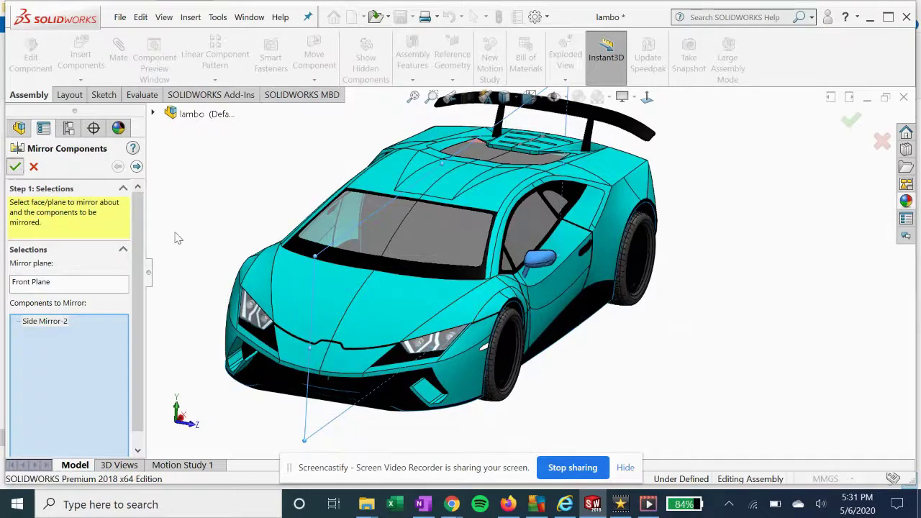
click(15, 166)
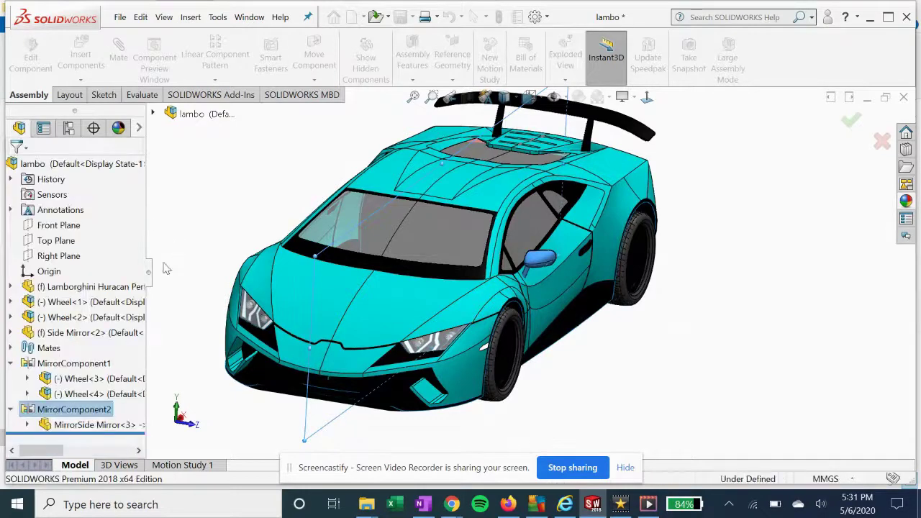
- Expand the mirrored side mirror component to examine its contents, and collapse MirrorComponent2 again
click(27, 424)
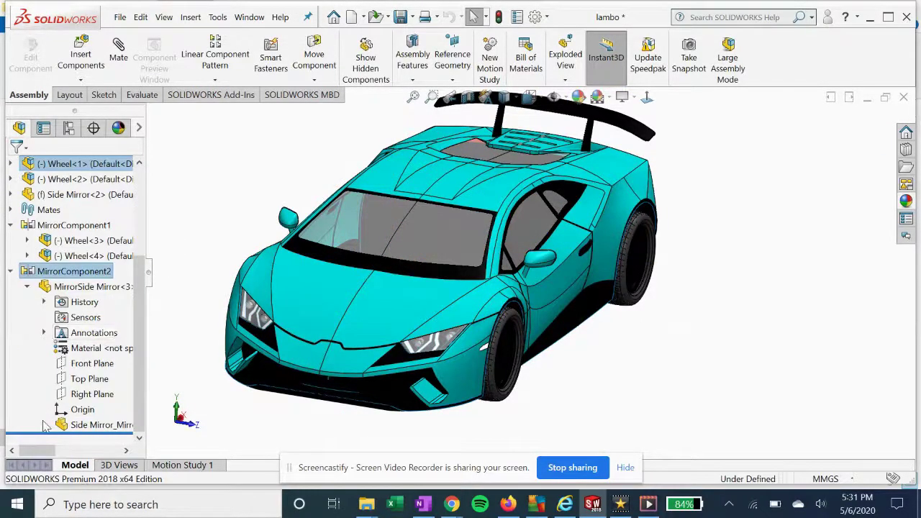
click(44, 424)
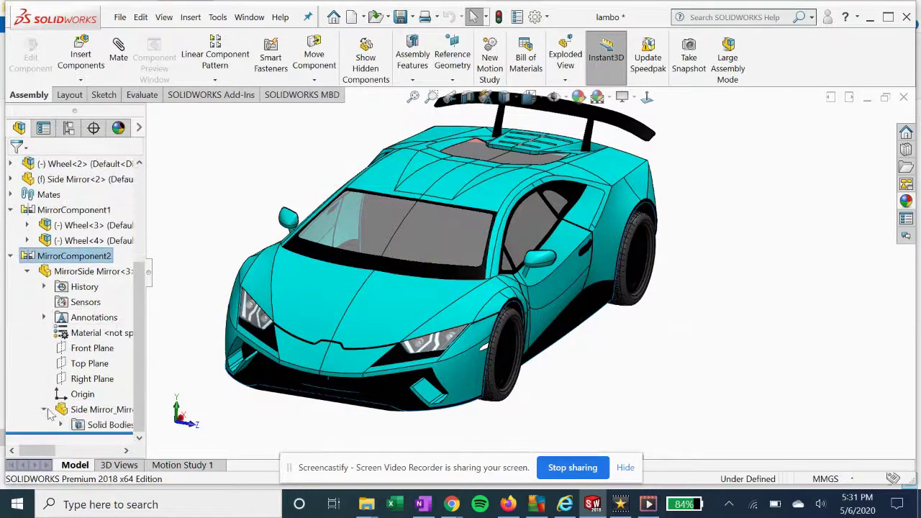
click(27, 271)
click(11, 410)
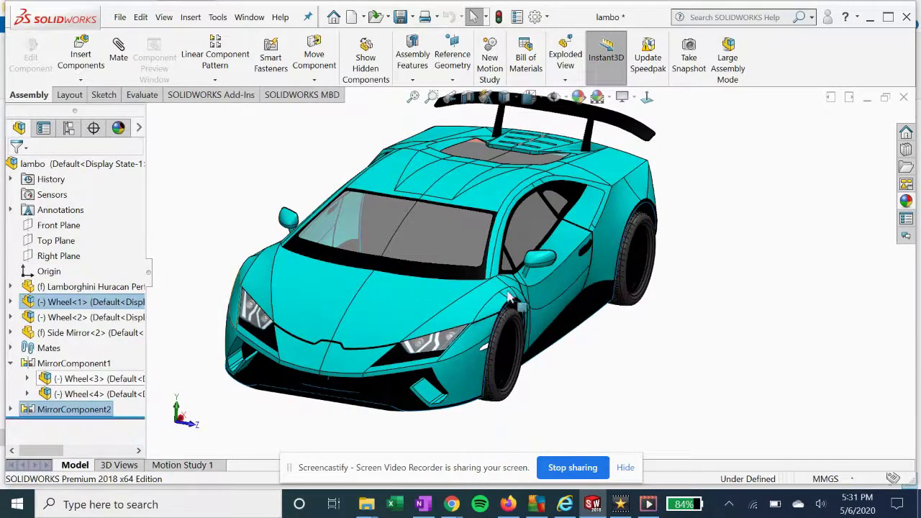
- Clear the selection and review the complete car assembly from the front corner
click(651, 330)
middle_drag(647, 333, 617, 343)
click(273, 201)
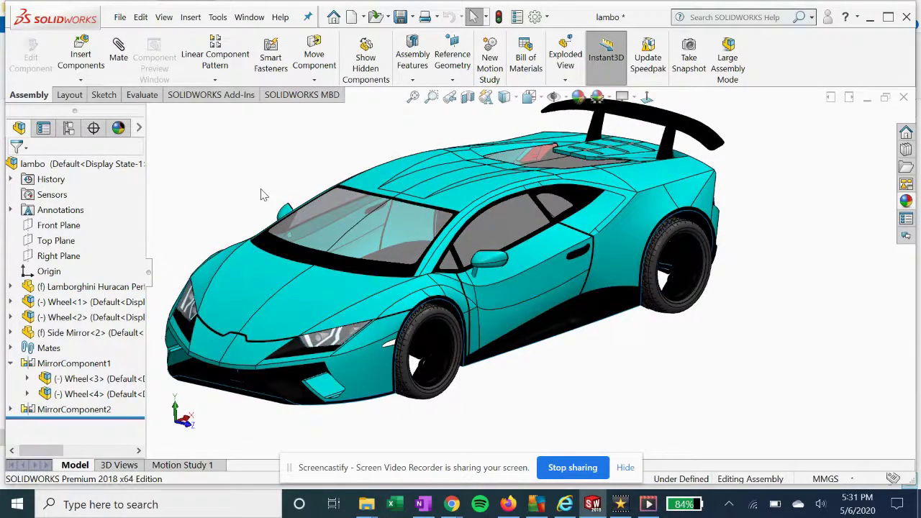
mouse_move(434, 203)
middle_down()
mouse_move(423, 230)
mouse_move(437, 206)
middle_up()
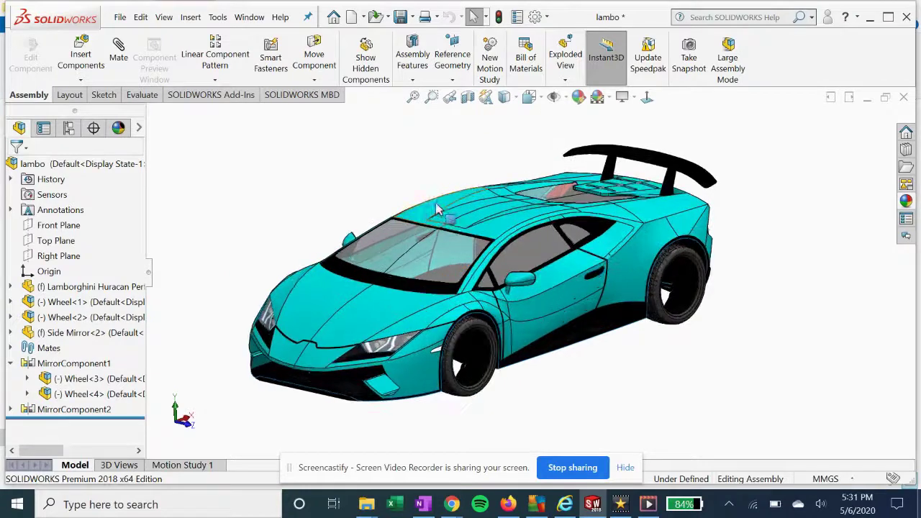